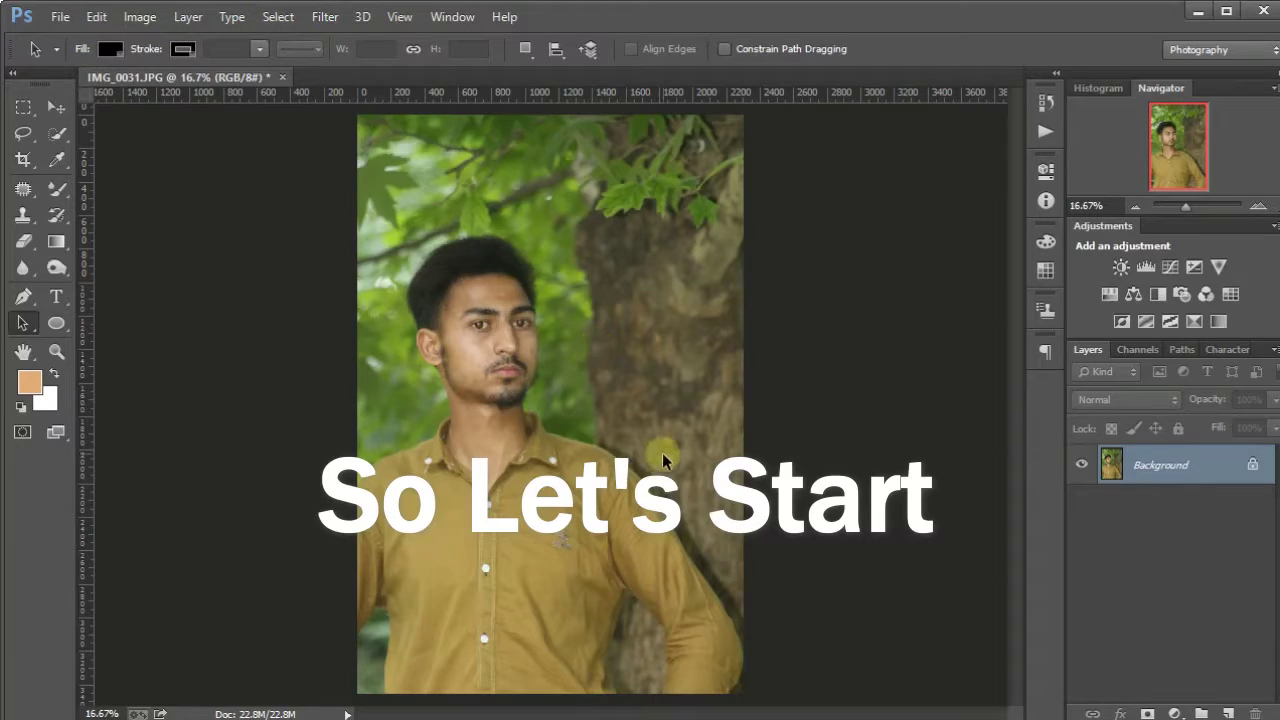
# Duplicate the Background layer into a 'Background copy' layer above it.
pyautogui.rightClick(1155, 470)
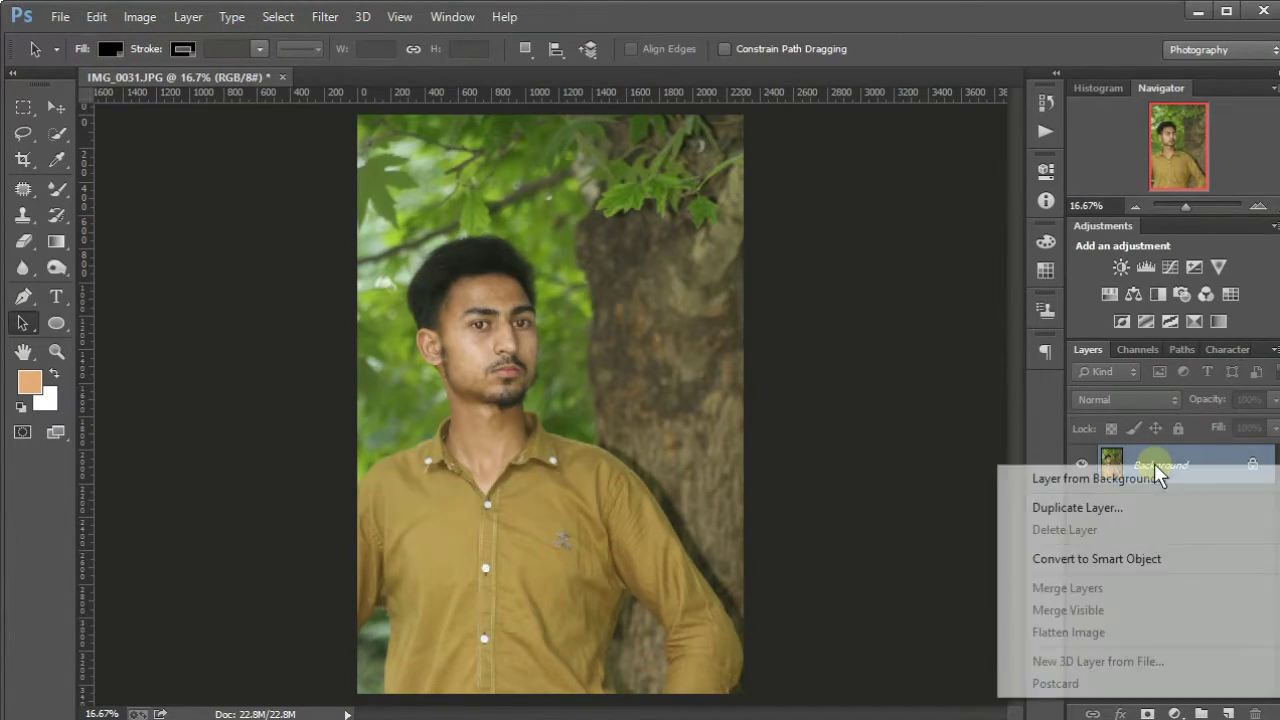
pyautogui.click(1076, 508)
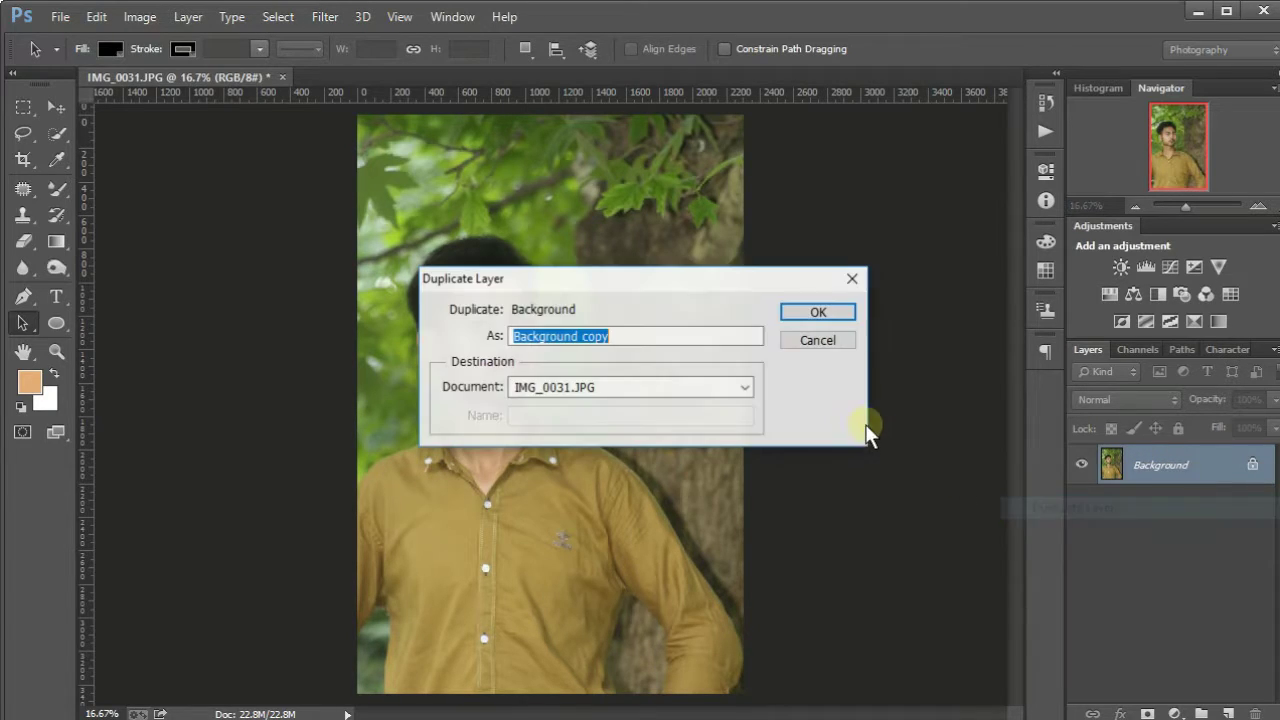
pyautogui.click(835, 314)
pyautogui.click(334, 17)
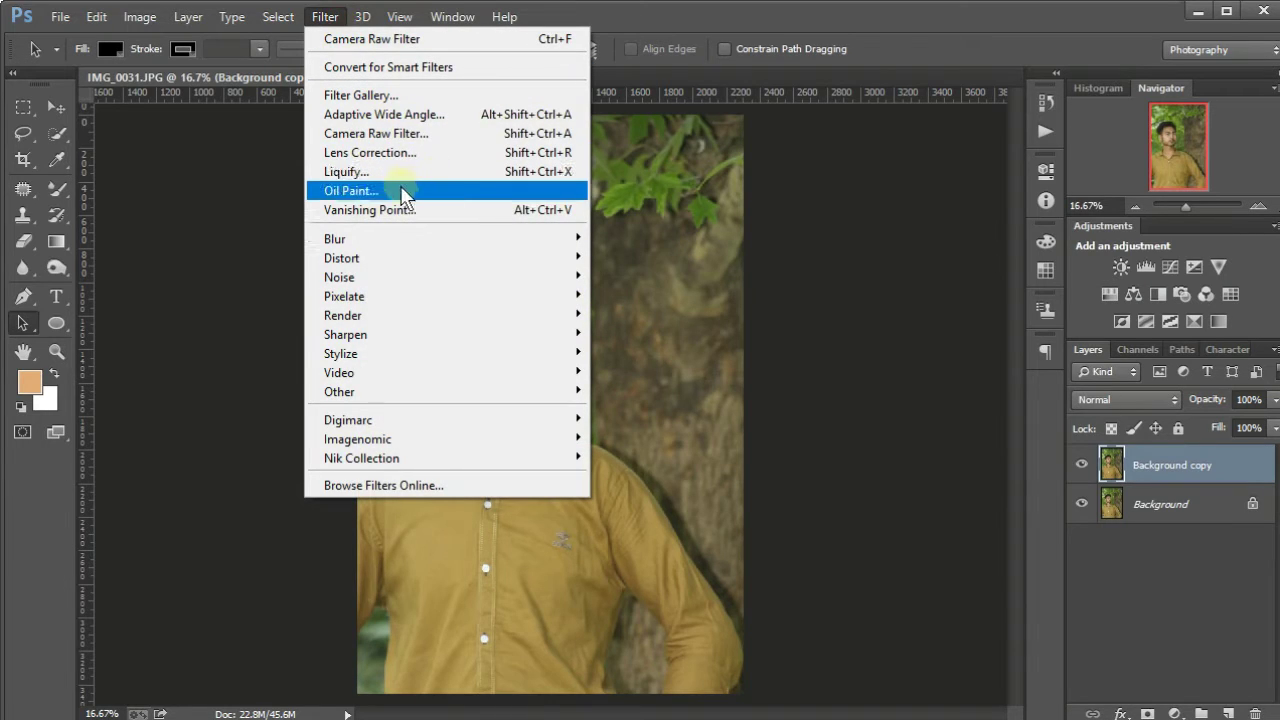
# Launch the Camera Raw Filter on the copy layer and enlarge its window.
pyautogui.click(373, 138)
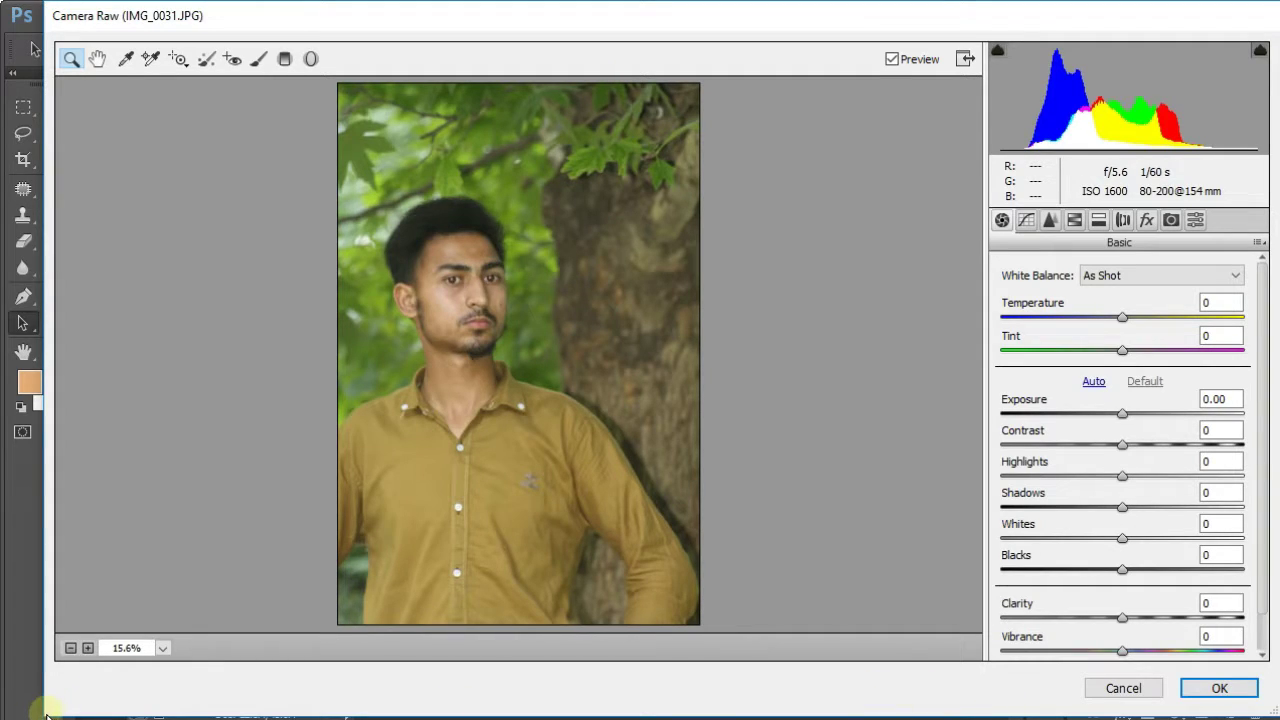
pyautogui.moveTo(17, 714); pyautogui.dragTo(2, 714)
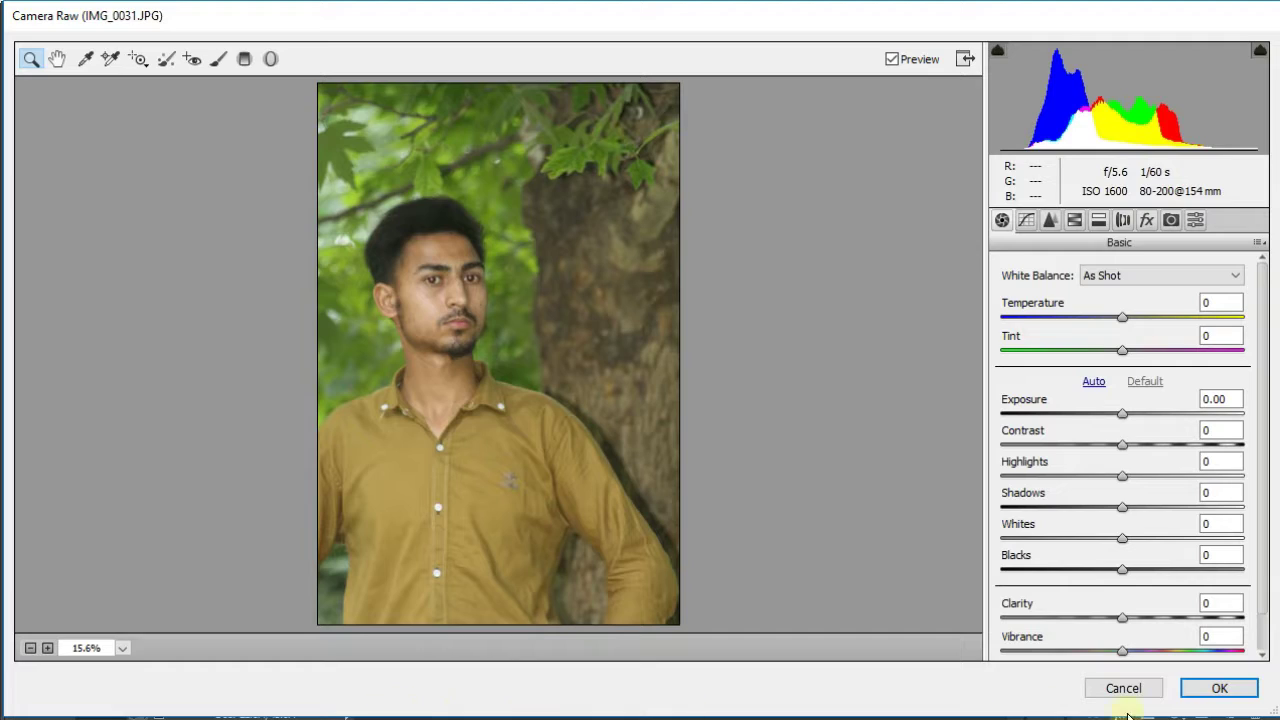
pyautogui.moveTo(1266, 710); pyautogui.dragTo(1266, 716)
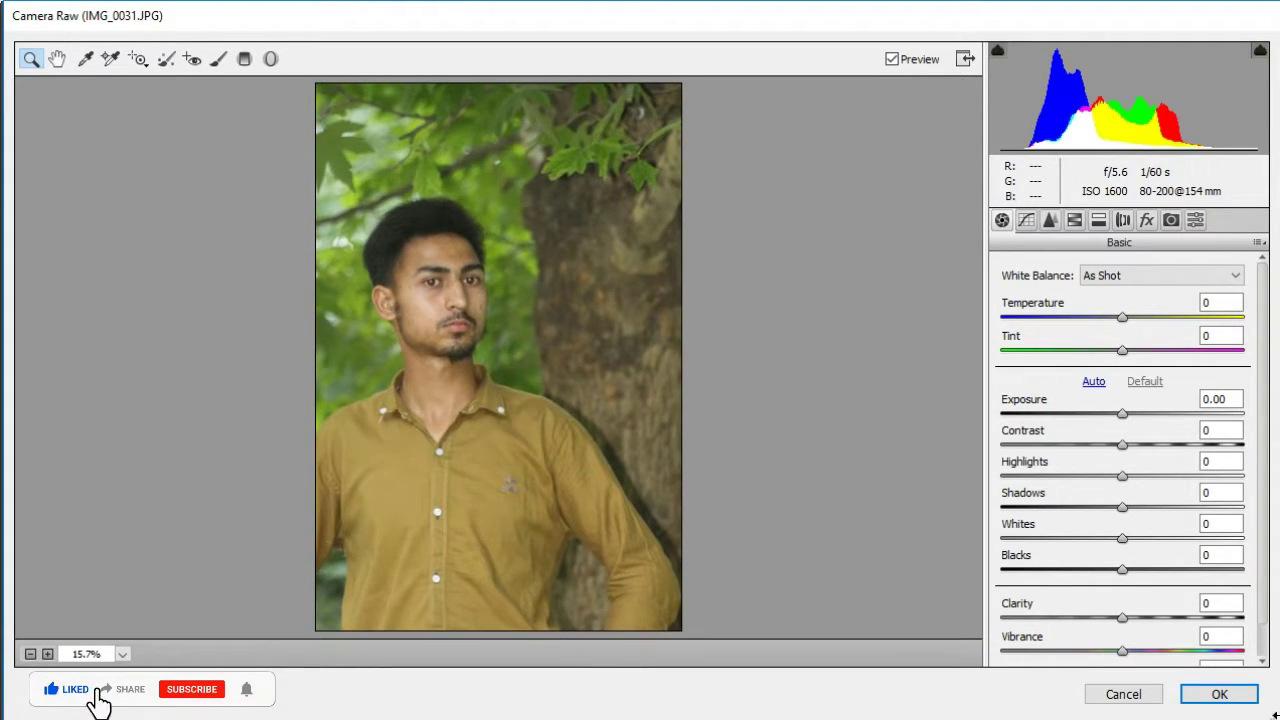
pyautogui.moveTo(1273, 713); pyautogui.dragTo(1275, 713)
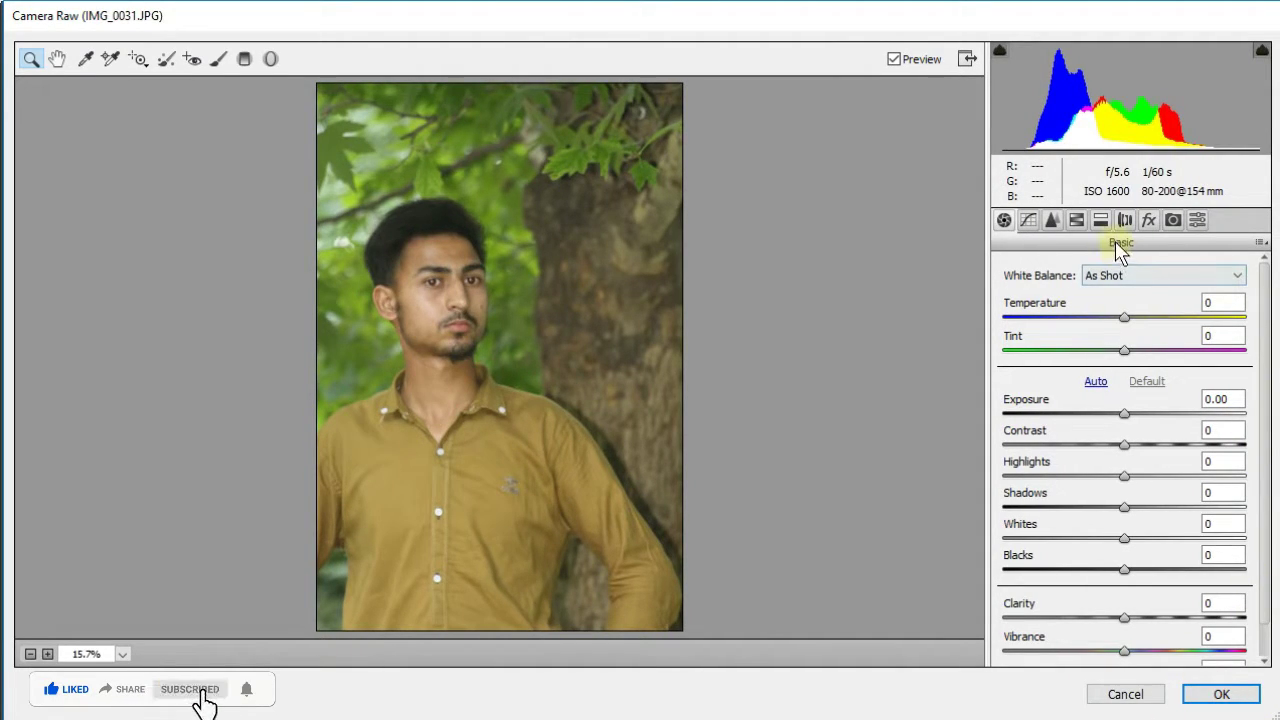
# Apply the saved brown-toned preset to the portrait.
pyautogui.click(1200, 222)
pyautogui.scroll(-1, 1165, 405)
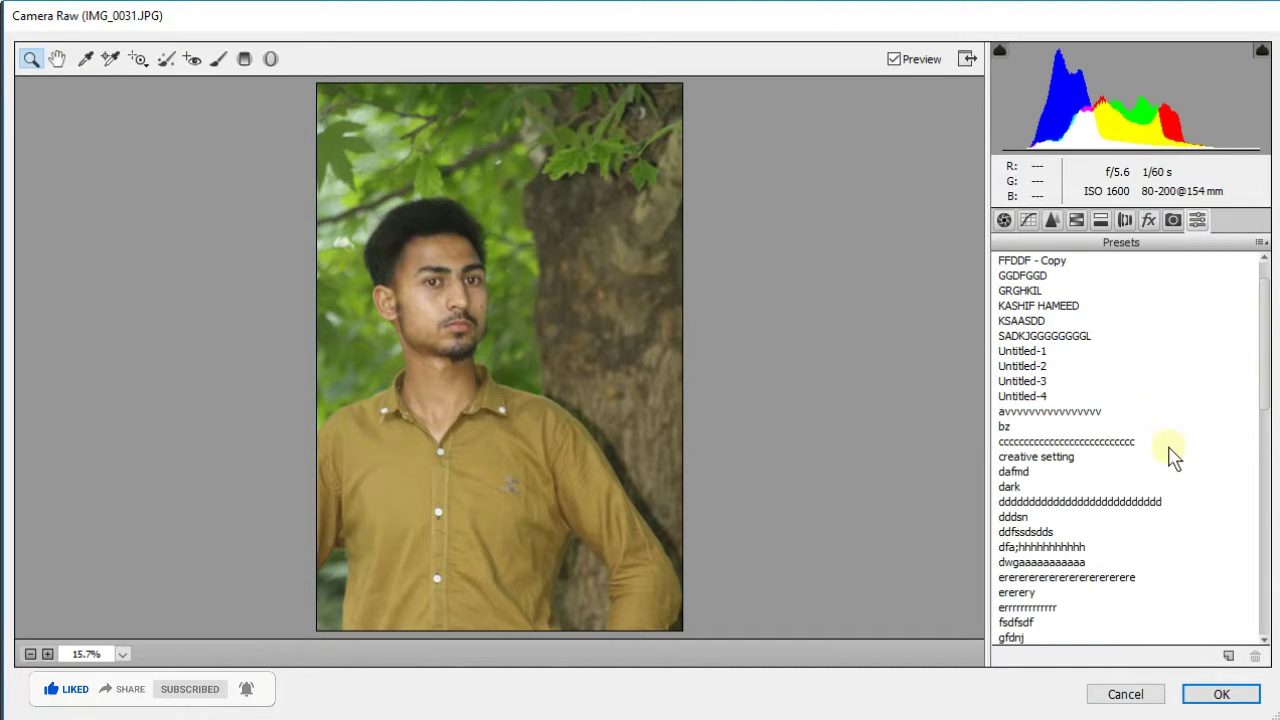
pyautogui.scroll(-1, 1172, 455)
pyautogui.scroll(-1, 1172, 464)
pyautogui.scroll(-2, 1174, 466)
pyautogui.scroll(-1, 1175, 466)
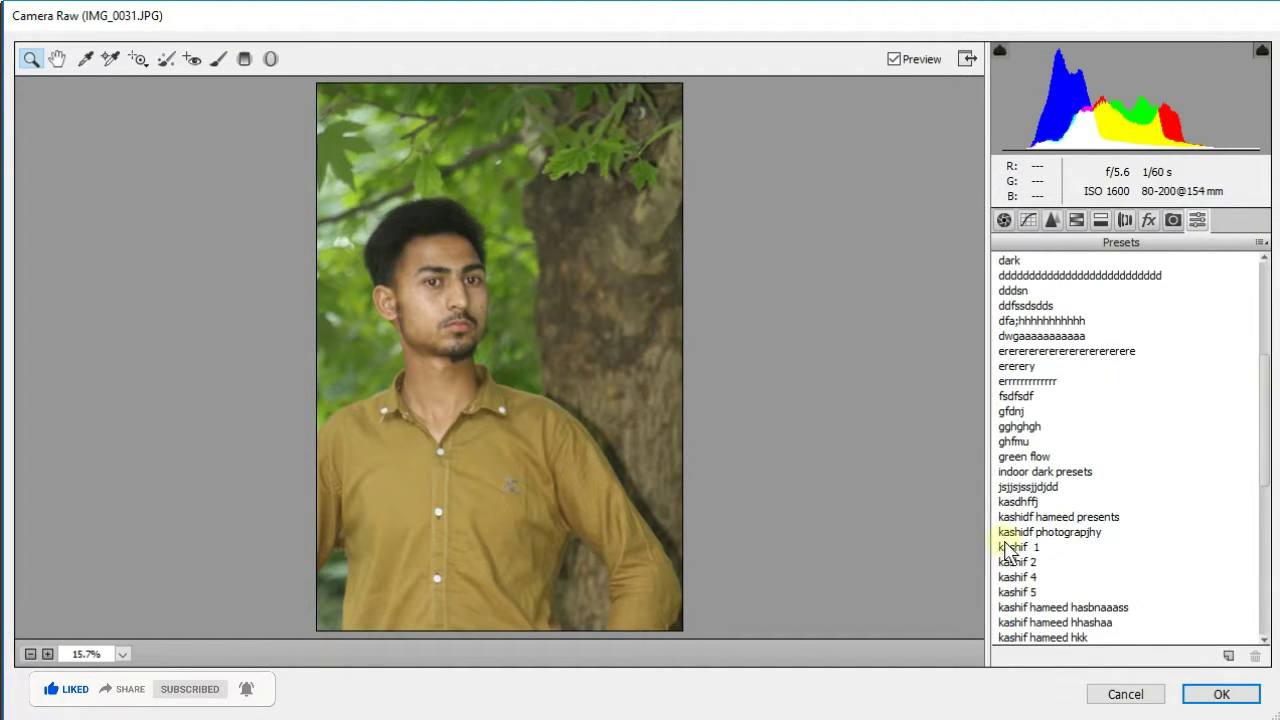
pyautogui.click(1020, 547)
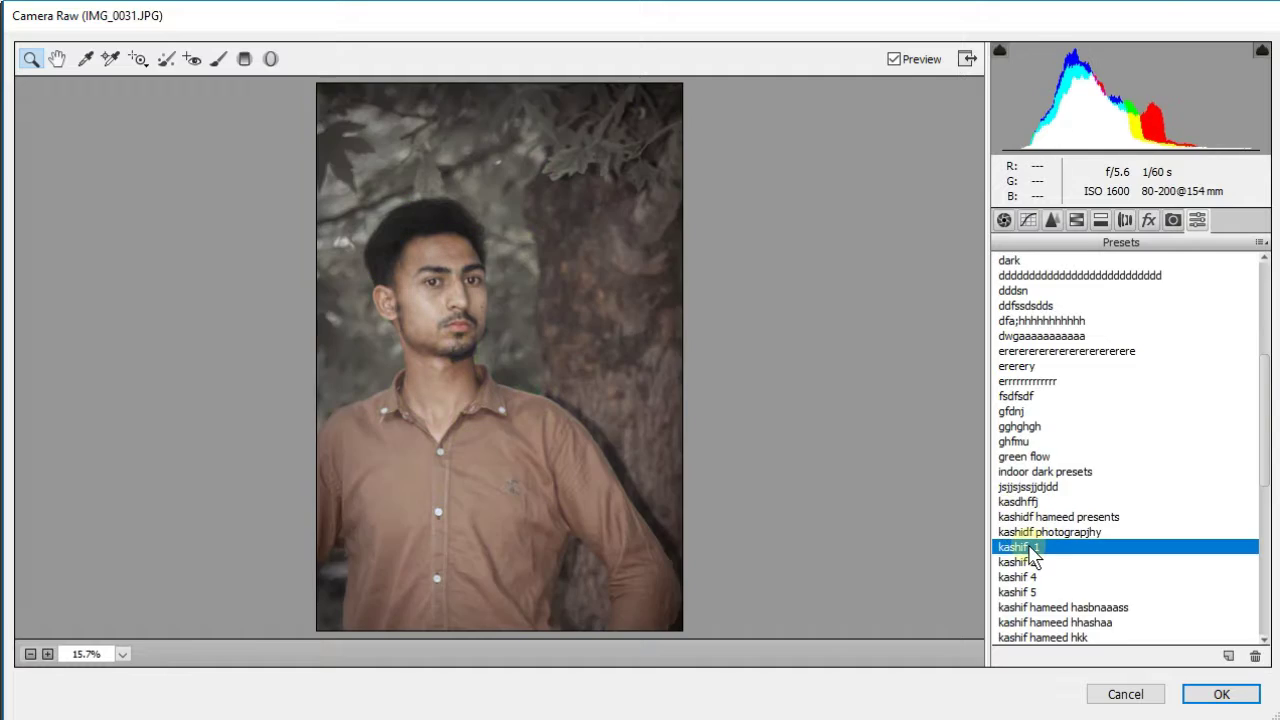
# Check the Basic values: Contrast -3, Highlights -81, Shadows -3, Whites -25, Blacks -1.
pyautogui.click(1006, 220)
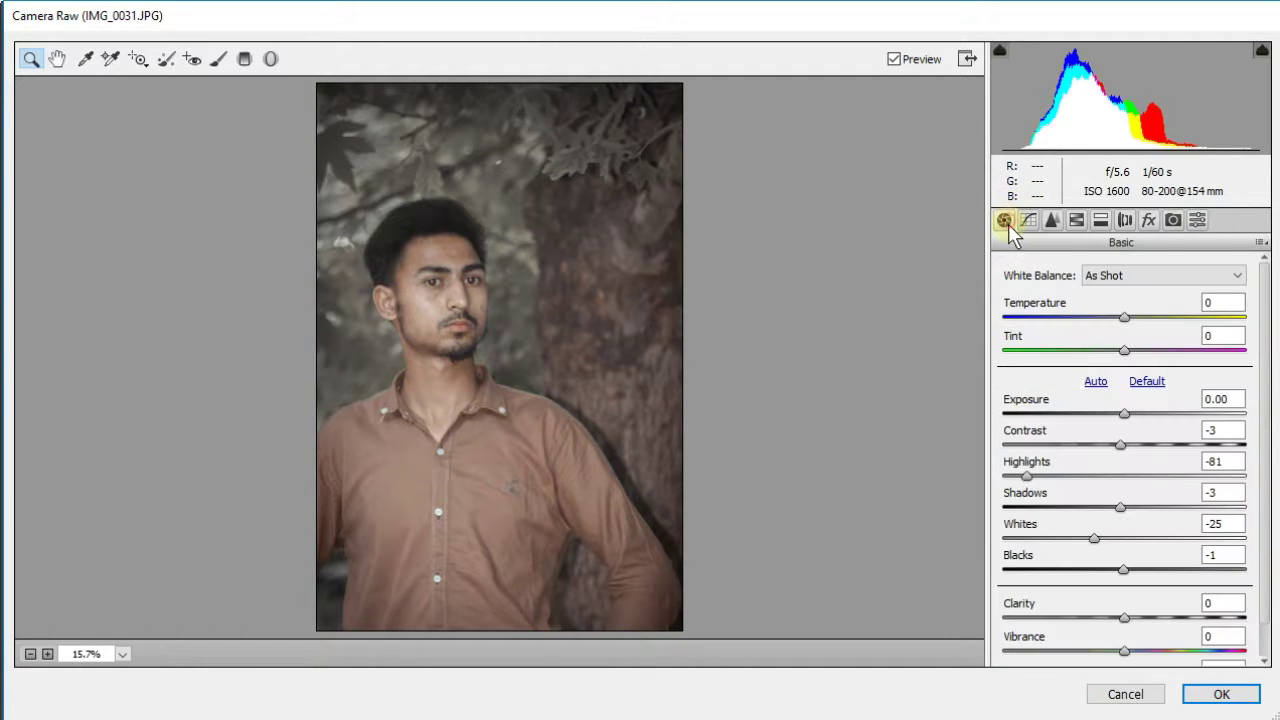
pyautogui.click(1234, 398)
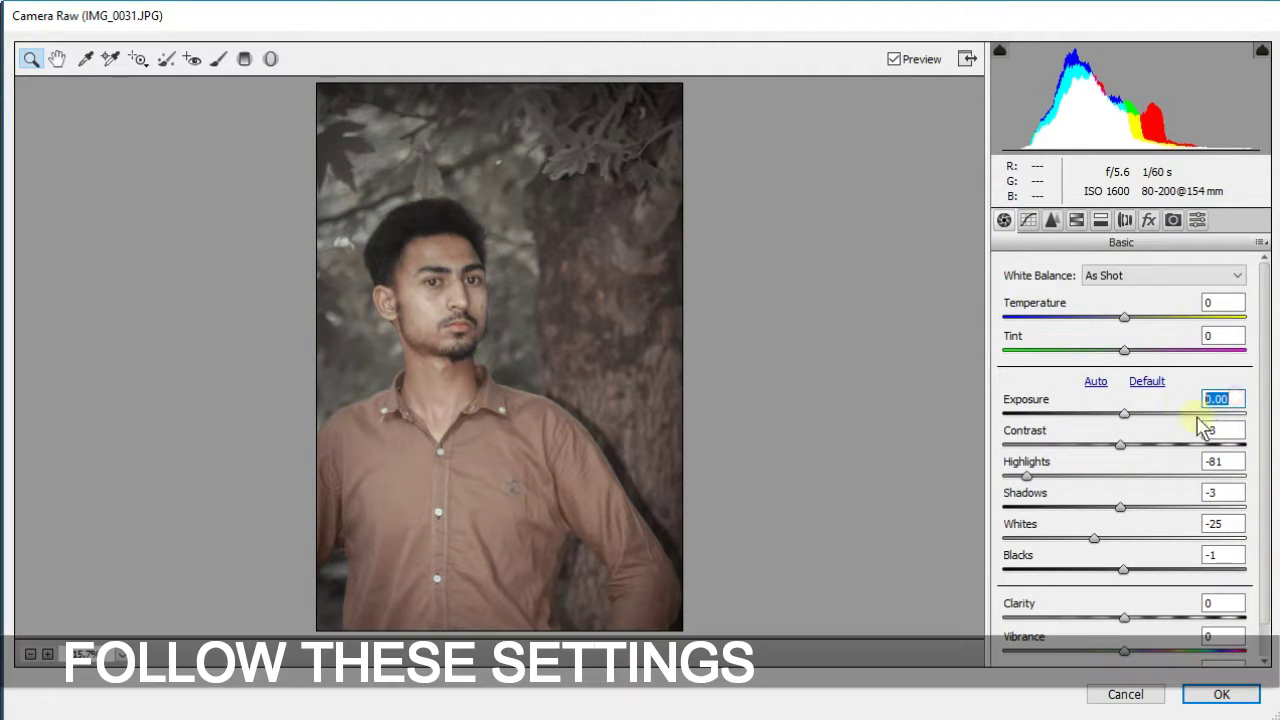
pyautogui.click(1236, 430)
pyautogui.click(1237, 463)
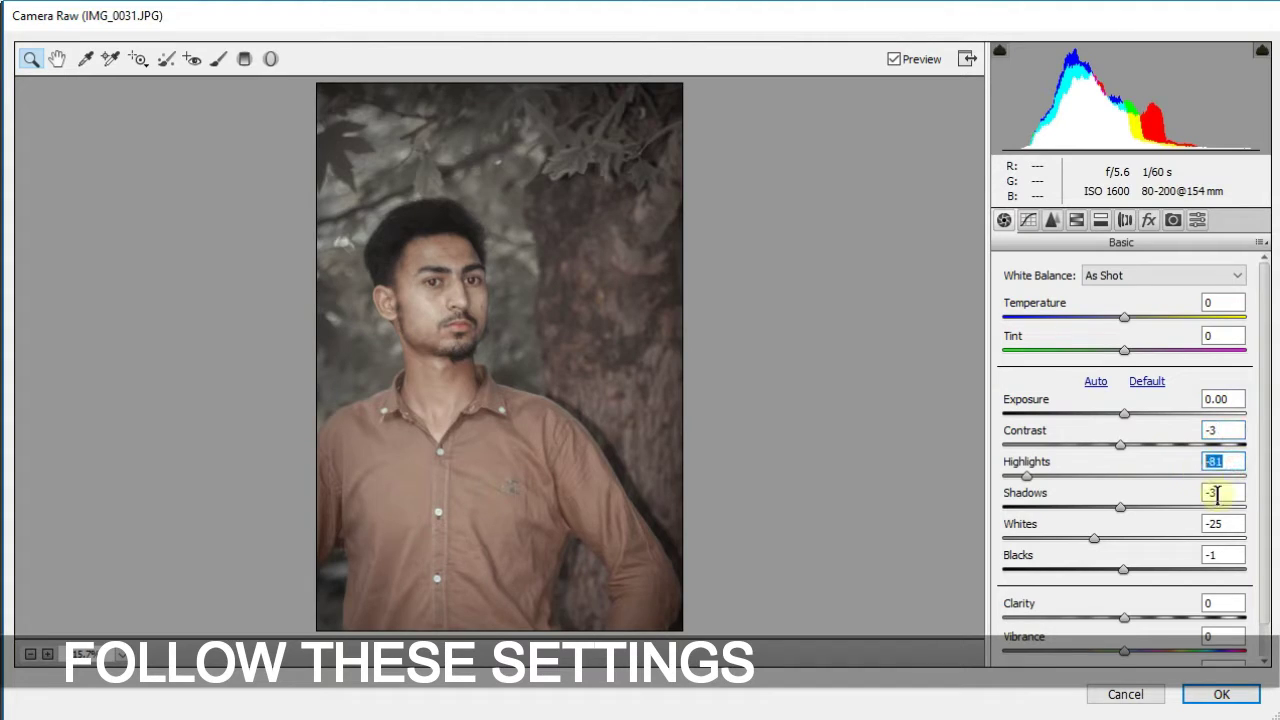
pyautogui.click(1224, 496)
pyautogui.click(1224, 523)
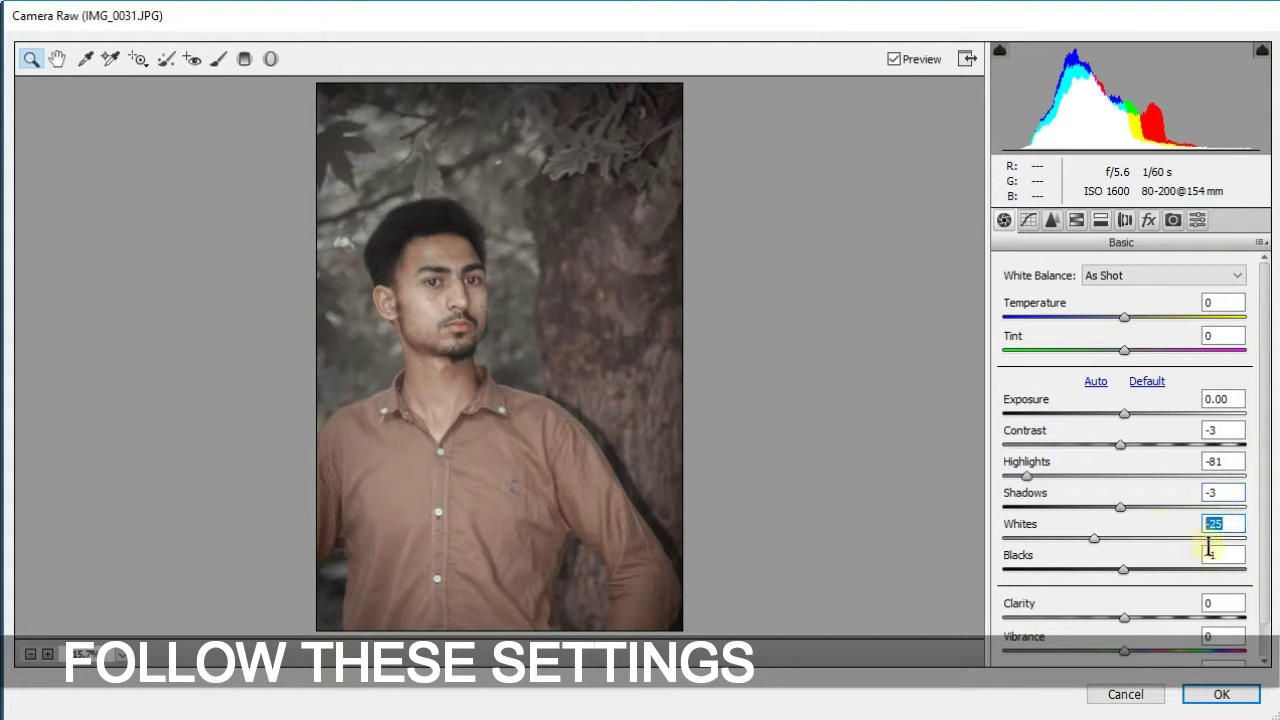
pyautogui.click(1222, 555)
pyautogui.scroll(-1, 1203, 555)
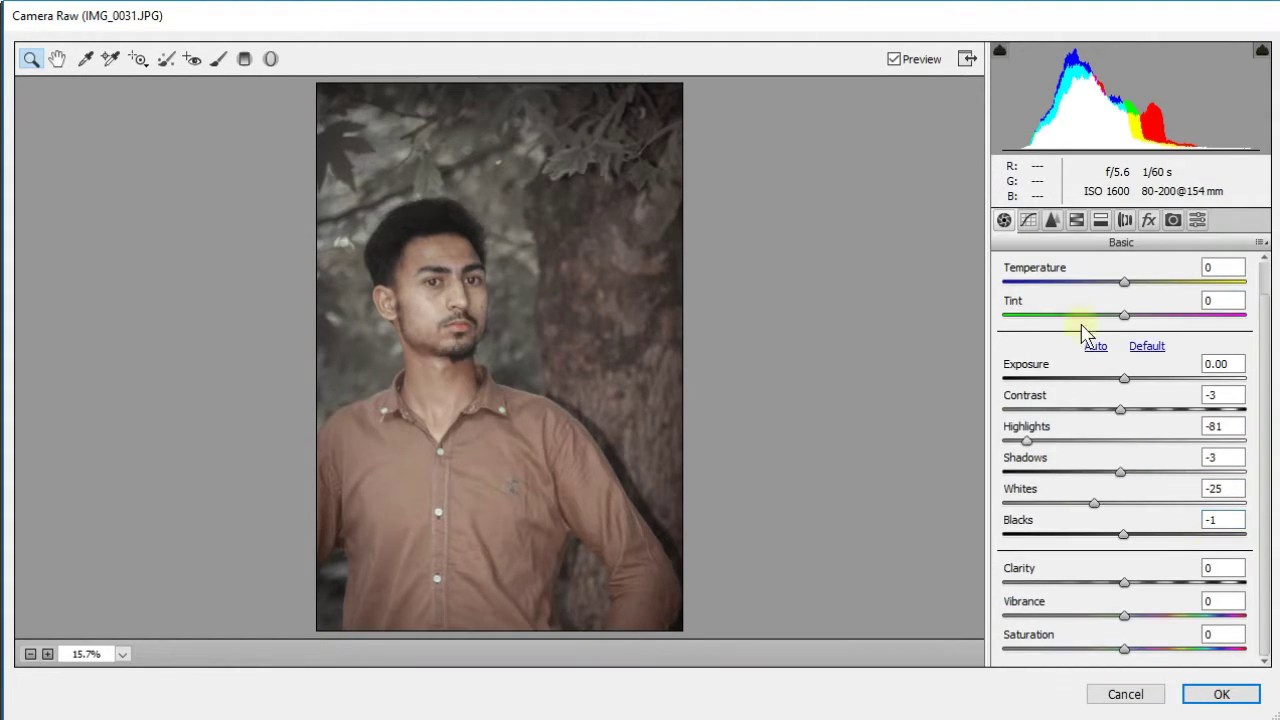
# Lower the tone curve's Highlights to -24 and Lights to -16.
pyautogui.click(1028, 220)
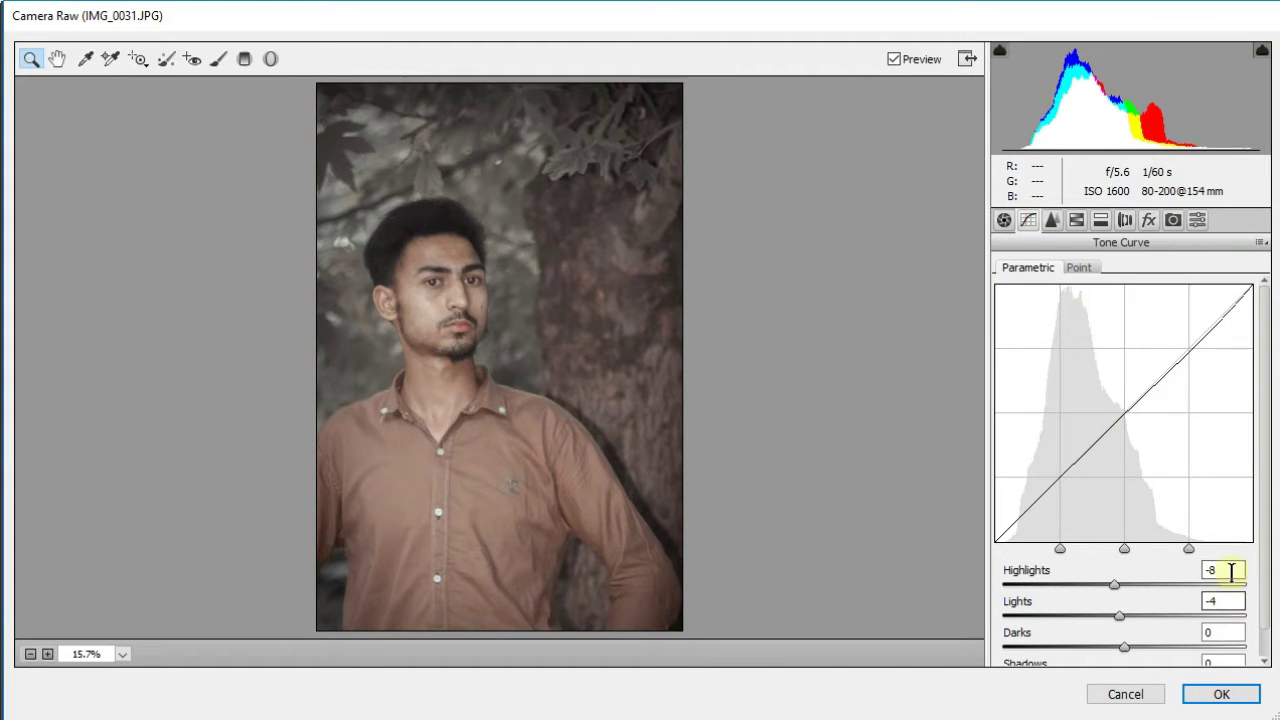
pyautogui.click(1228, 601)
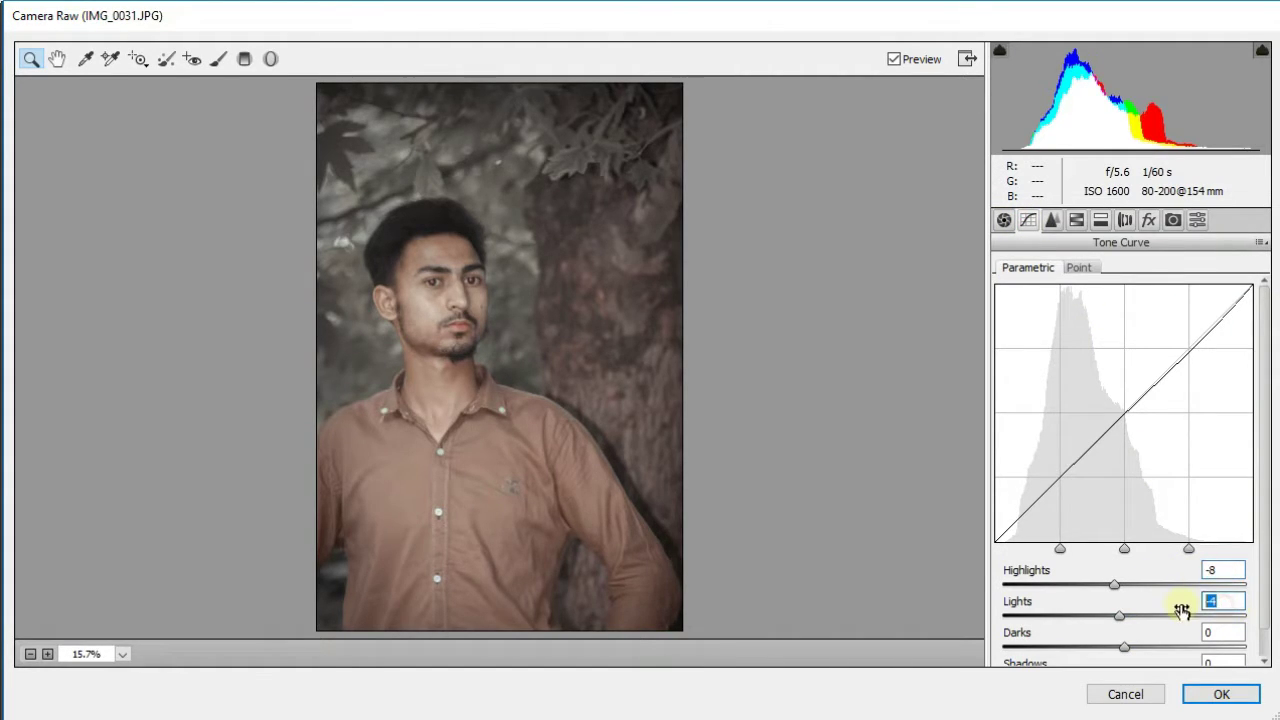
pyautogui.scroll(-1, 1215, 610)
pyautogui.moveTo(1115, 556)
pyautogui.mouseDown()
pyautogui.moveTo(1008, 575)
pyautogui.moveTo(1088, 584)
pyautogui.mouseUp()
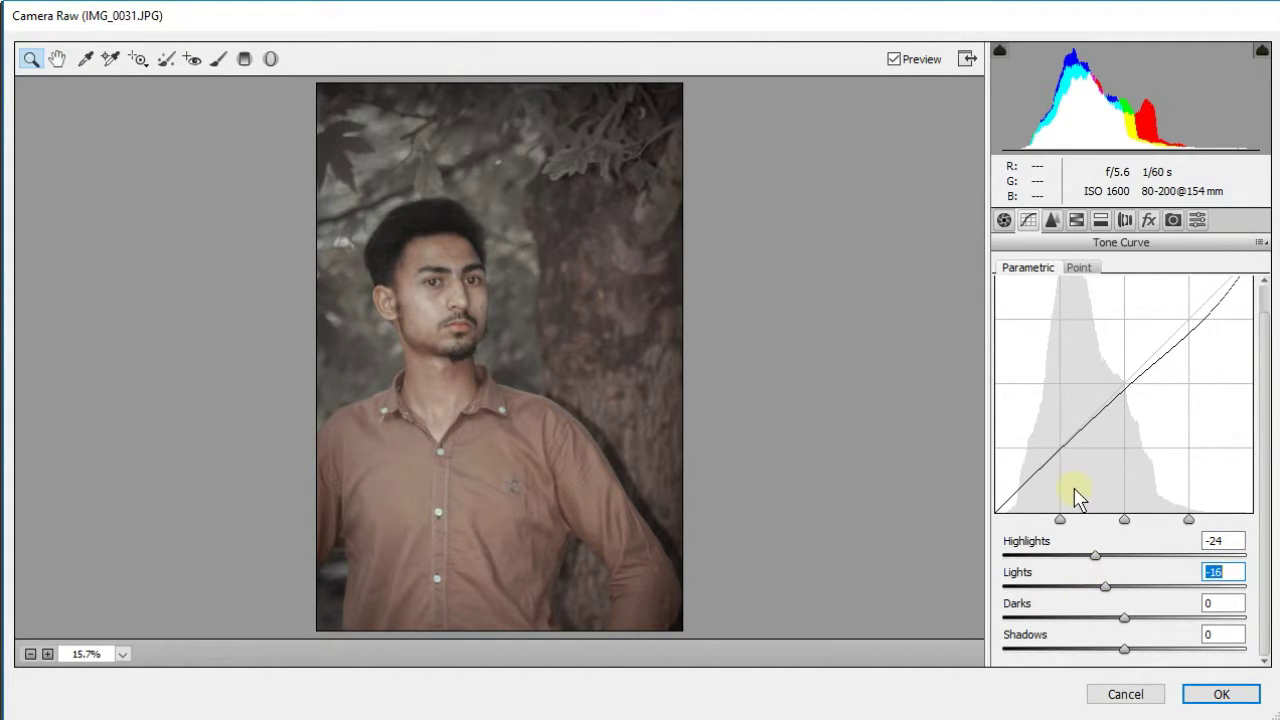
# Set sharpening Radius to 0.7 and Detail to 7.
pyautogui.click(1049, 222)
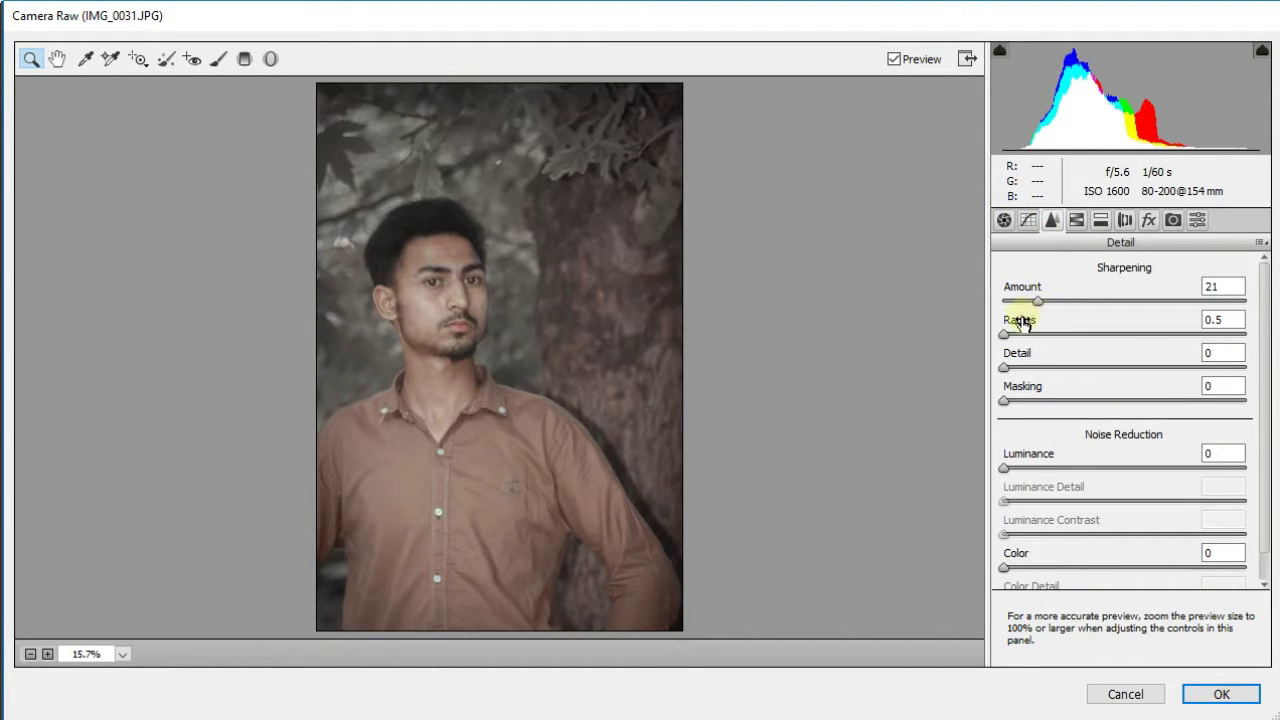
pyautogui.moveTo(1016, 335); pyautogui.dragTo(1017, 352)
pyautogui.click(1018, 360)
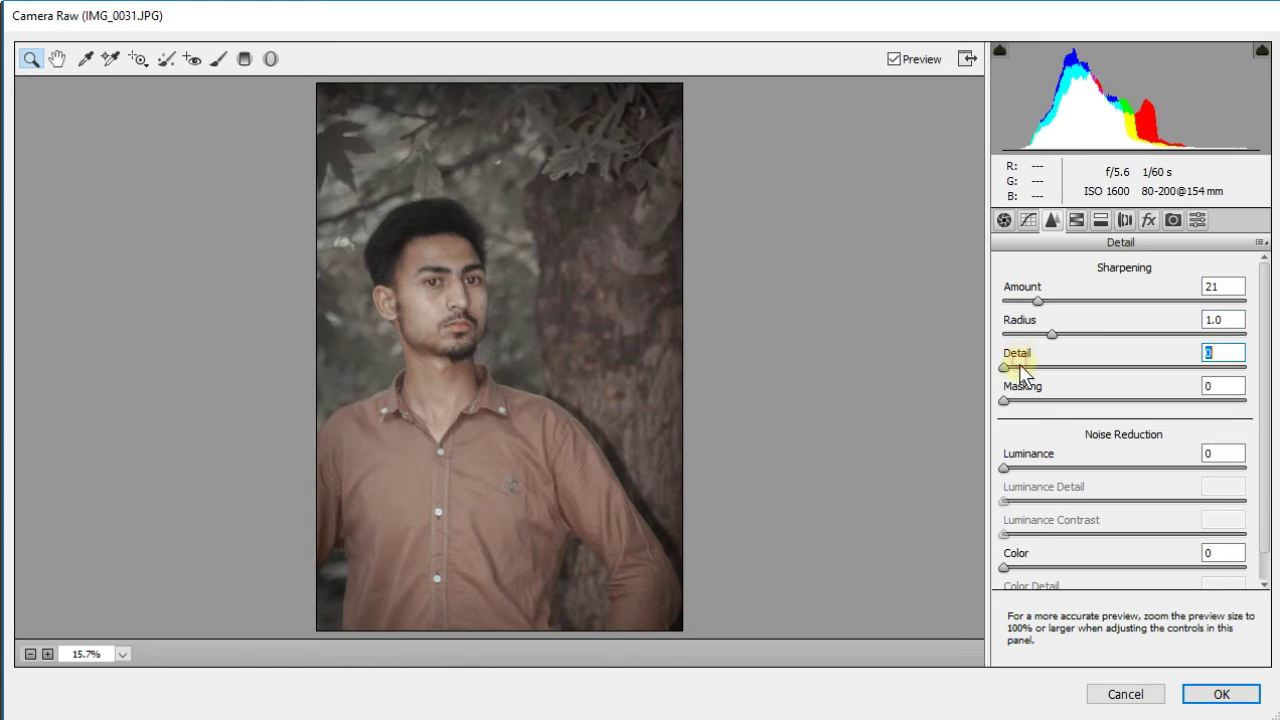
pyautogui.click(1025, 334)
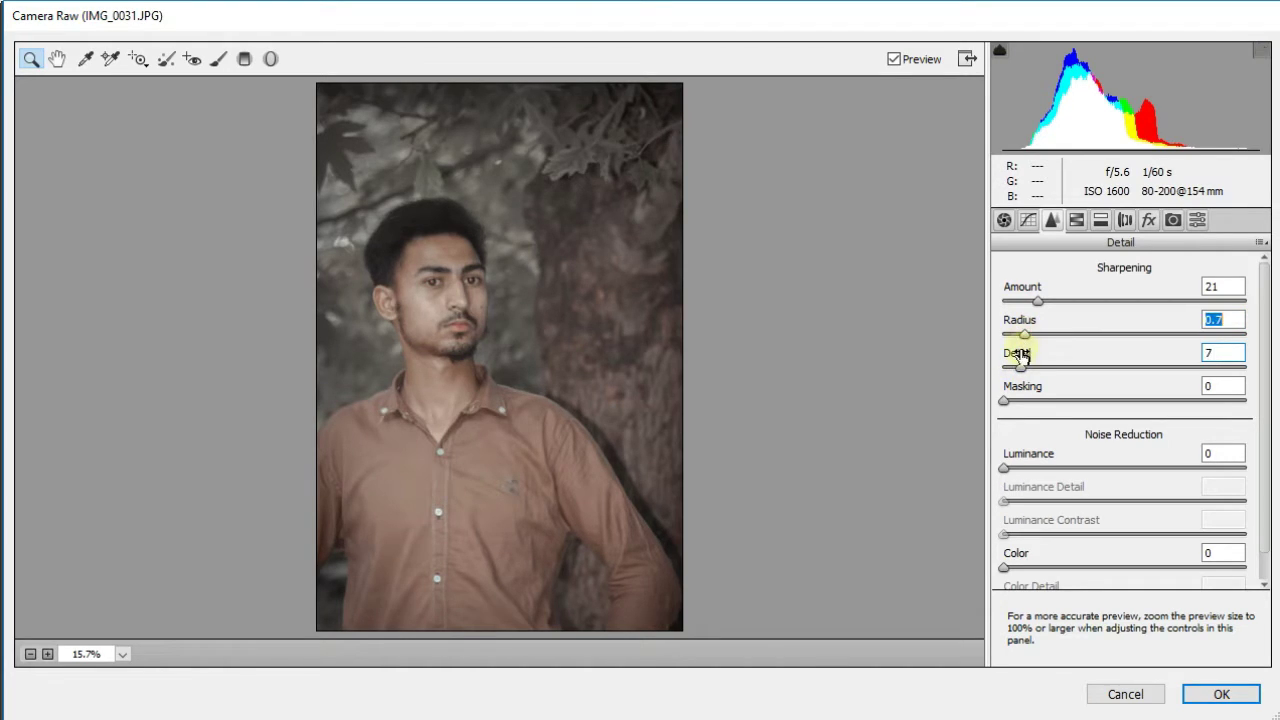
pyautogui.click(1077, 222)
# Review the HSL Saturation values for Reds through Blues.
pyautogui.click(1233, 347)
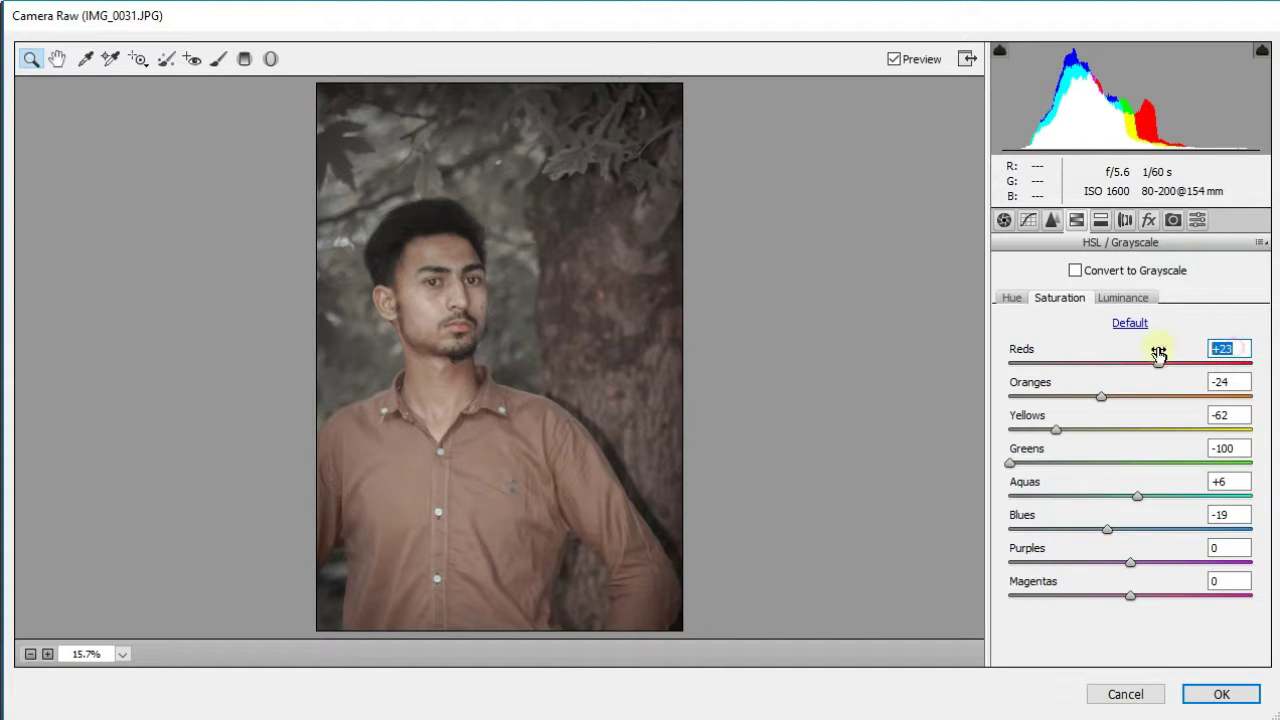
pyautogui.click(1243, 380)
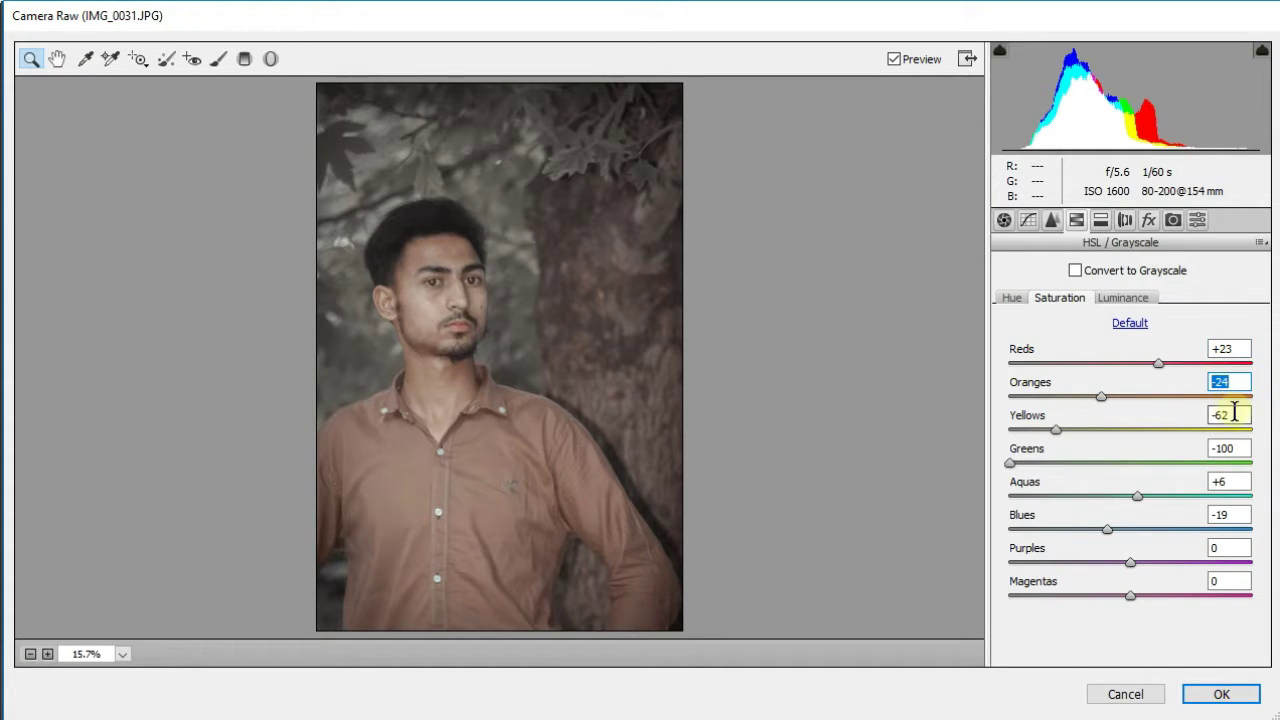
pyautogui.click(1234, 413)
pyautogui.click(1244, 449)
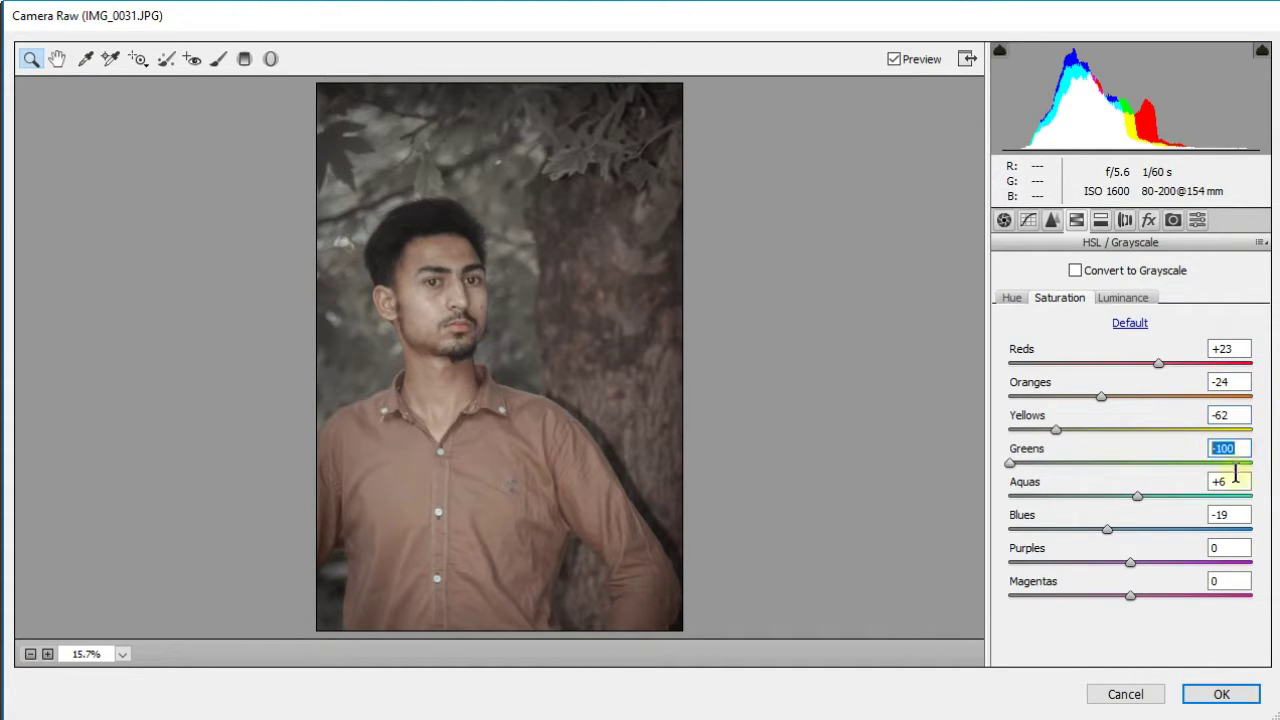
pyautogui.click(1241, 481)
pyautogui.click(1232, 514)
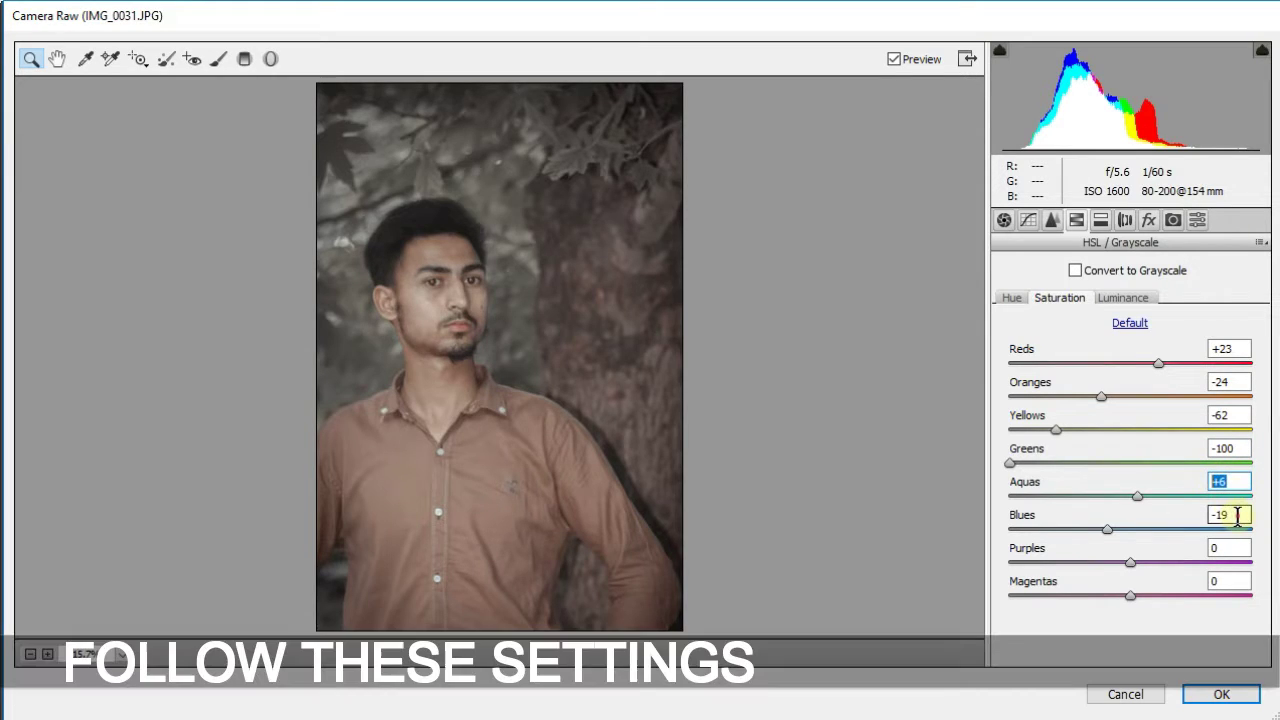
# Review the HSL Hue values, with Yellows and Greens at -100.
pyautogui.click(1012, 299)
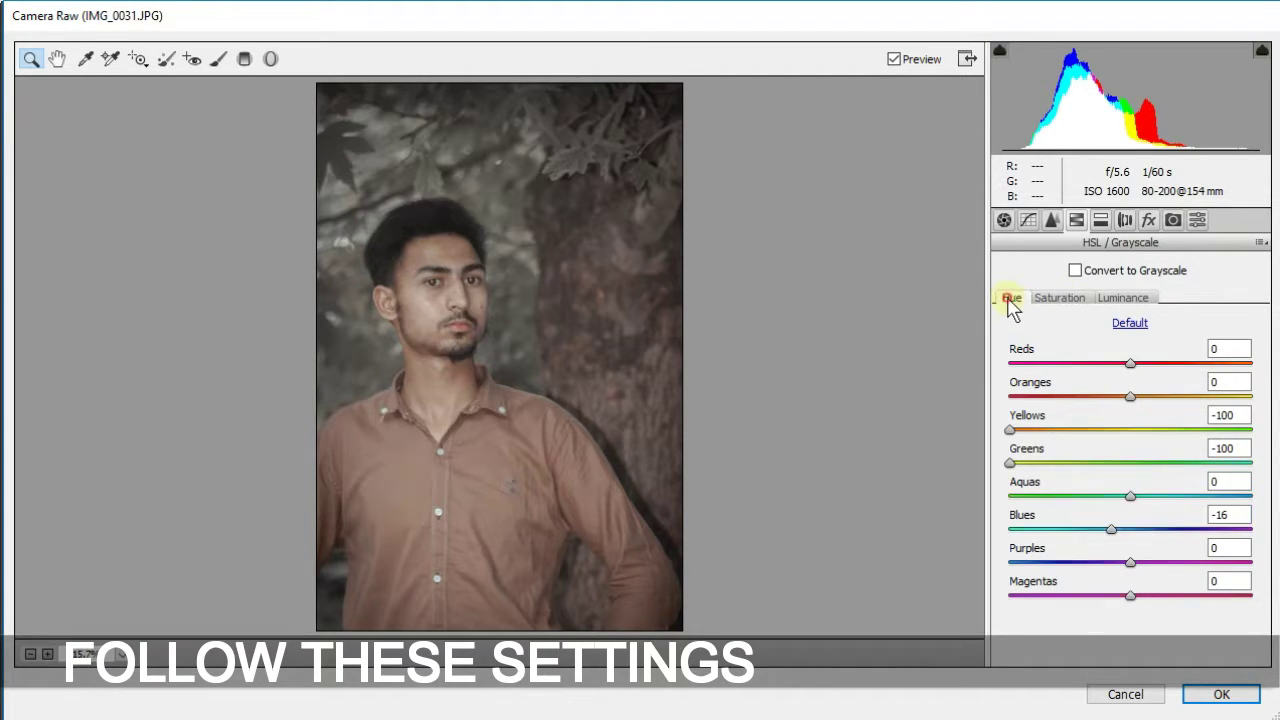
pyautogui.click(1238, 414)
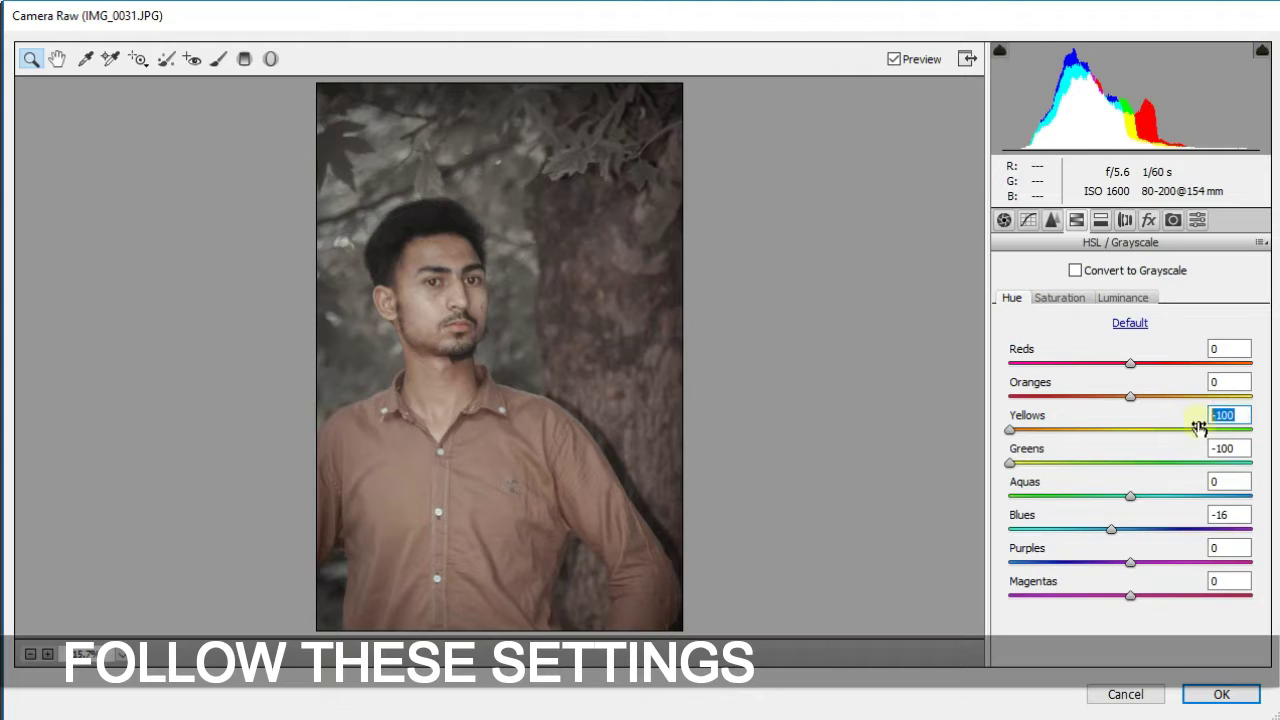
pyautogui.click(1234, 450)
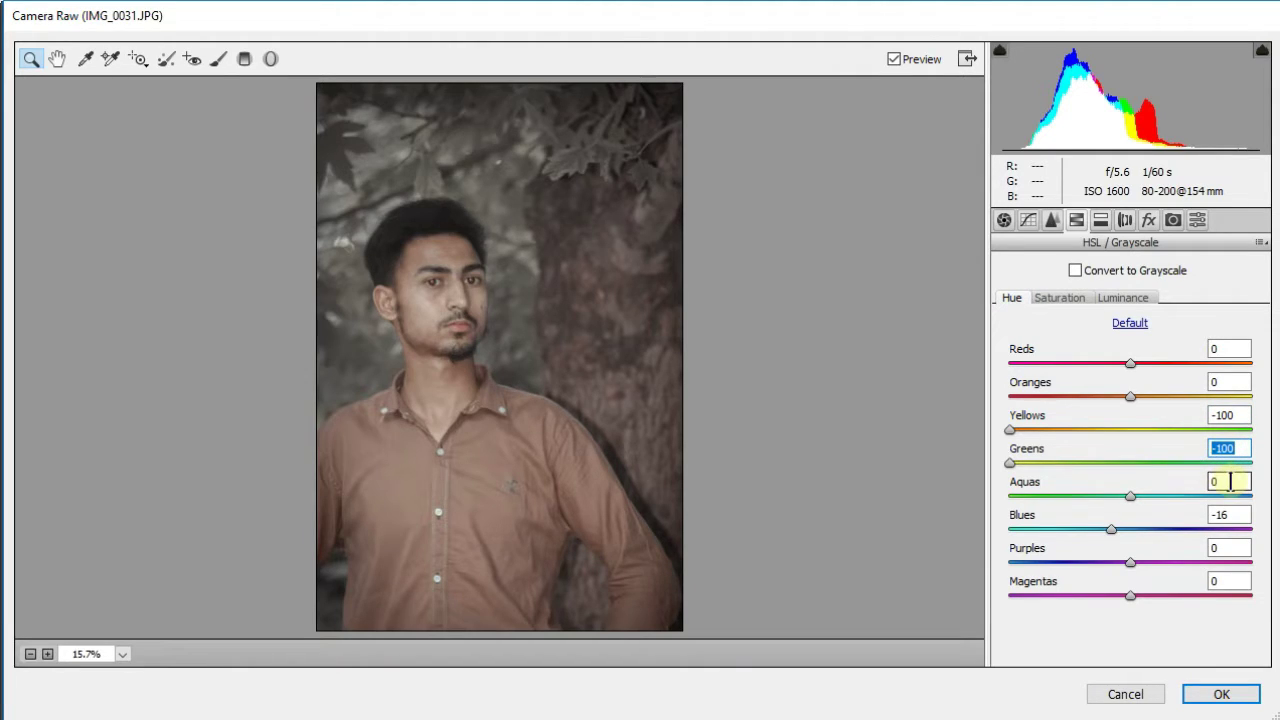
pyautogui.click(1229, 482)
pyautogui.click(1238, 514)
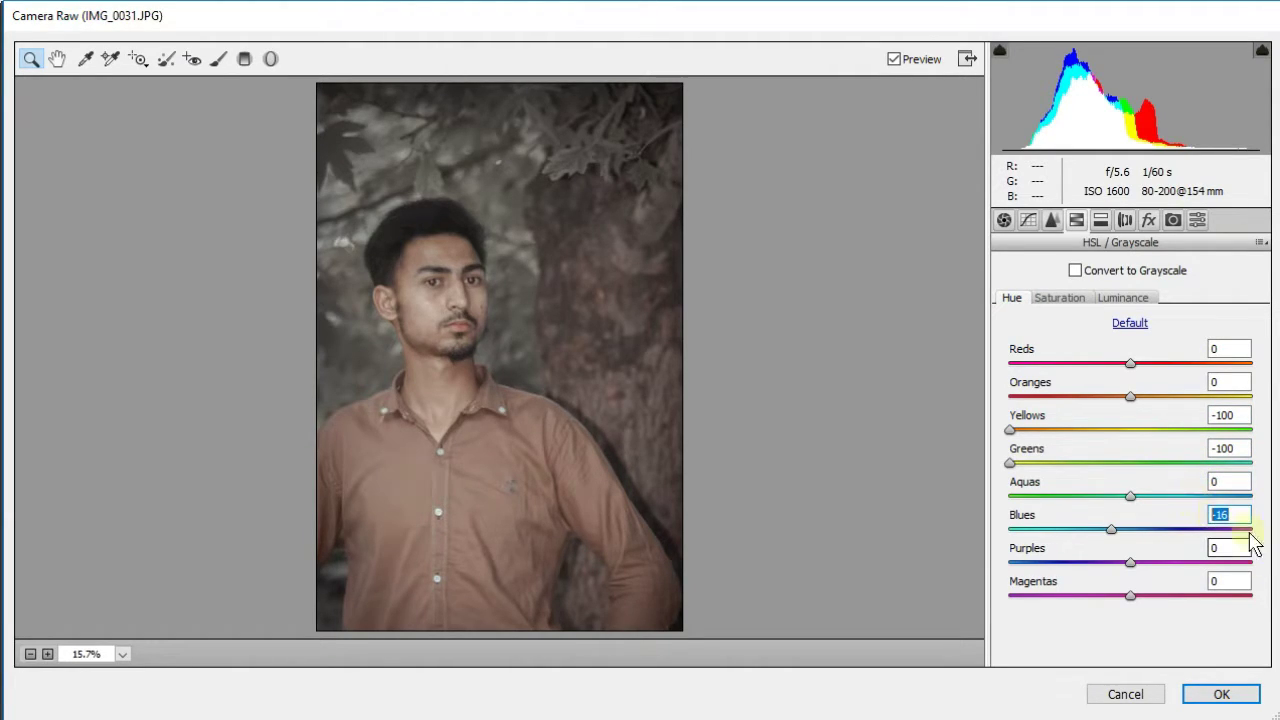
# Review the Luminance values: Oranges +41, Yellows +33, Aquas +12.
pyautogui.click(1110, 298)
pyautogui.click(1228, 415)
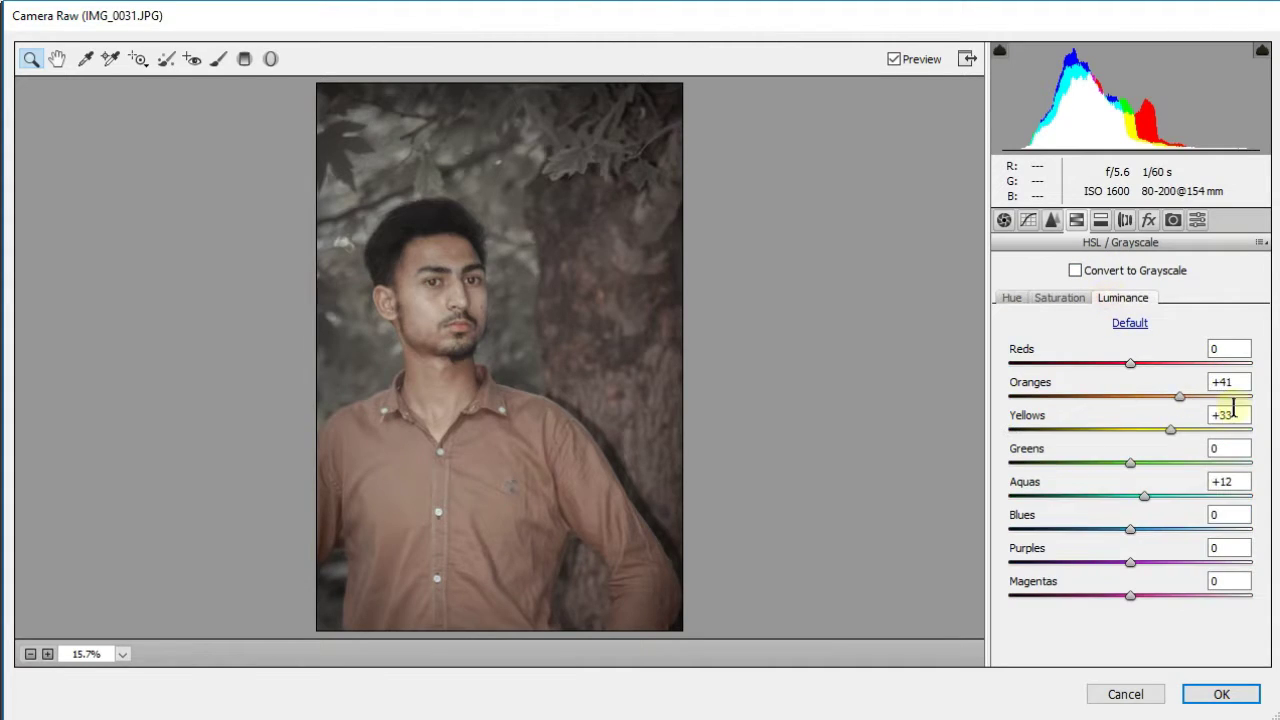
pyautogui.click(1230, 382)
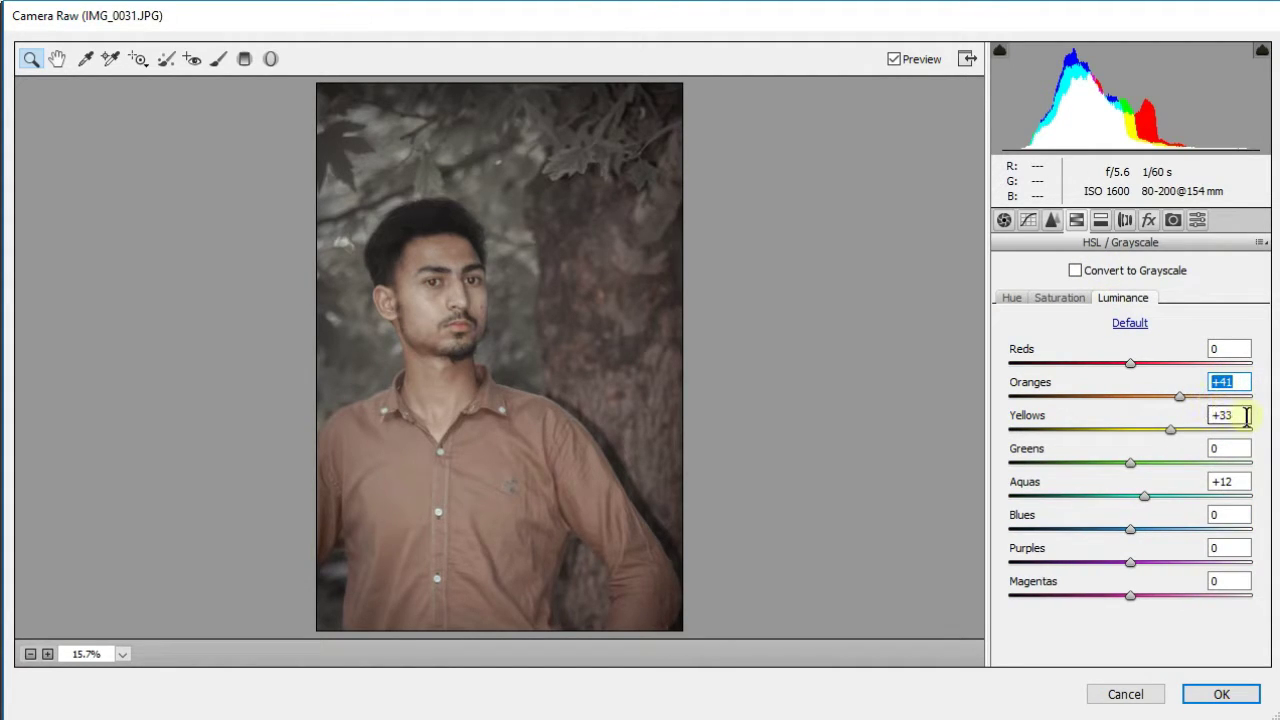
pyautogui.click(1243, 415)
pyautogui.click(1236, 482)
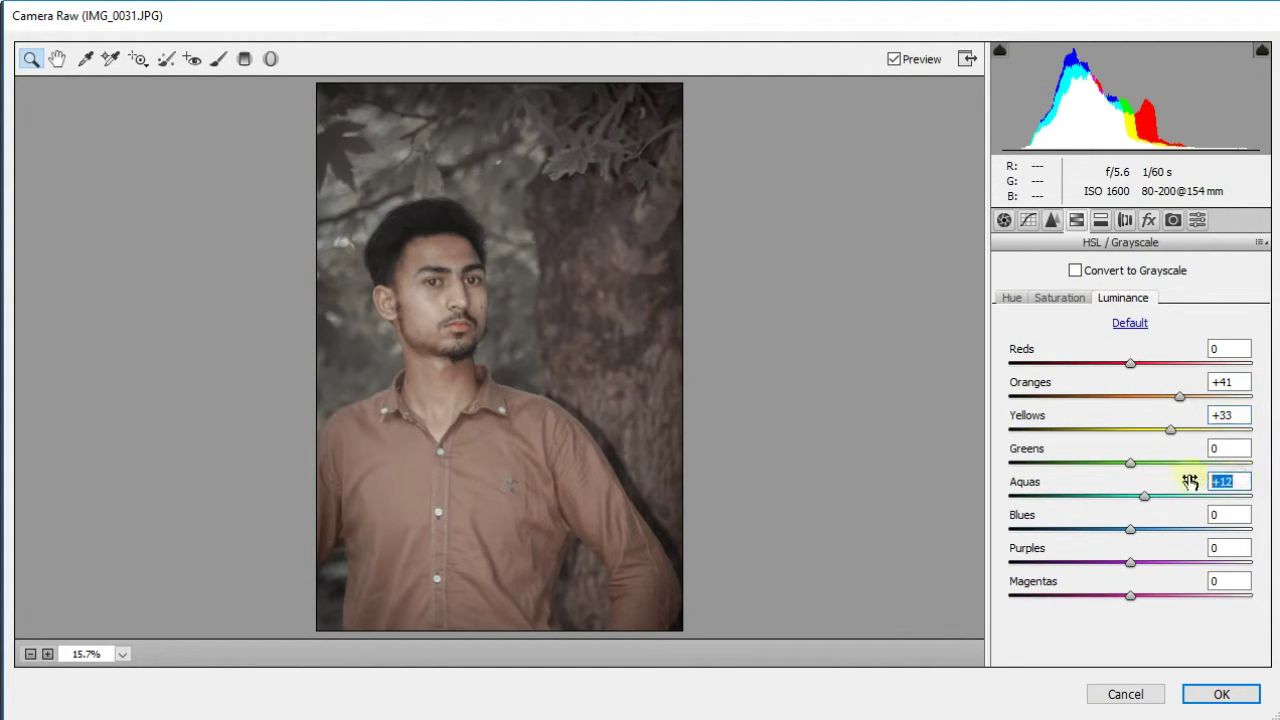
# Set split toning to highlight hue 108 and shadow hue 297 with their saturations.
pyautogui.click(1101, 220)
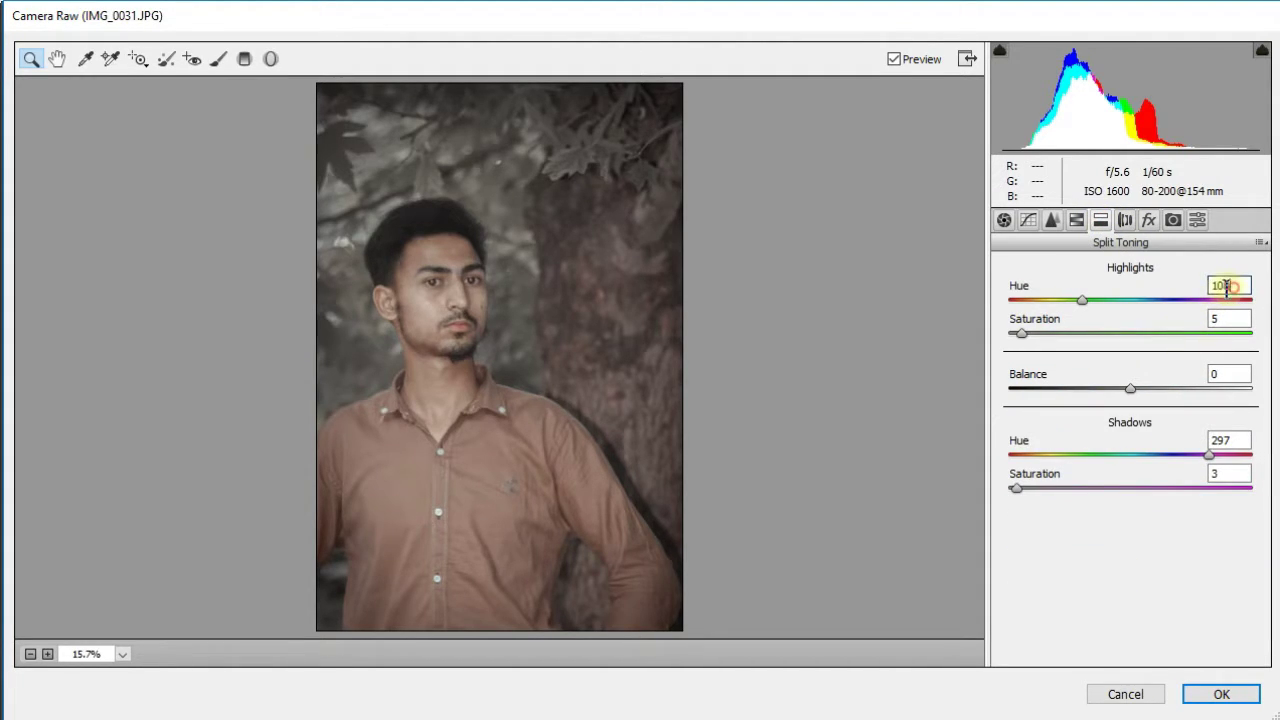
pyautogui.doubleClick(1227, 287)
pyautogui.doubleClick(1225, 317)
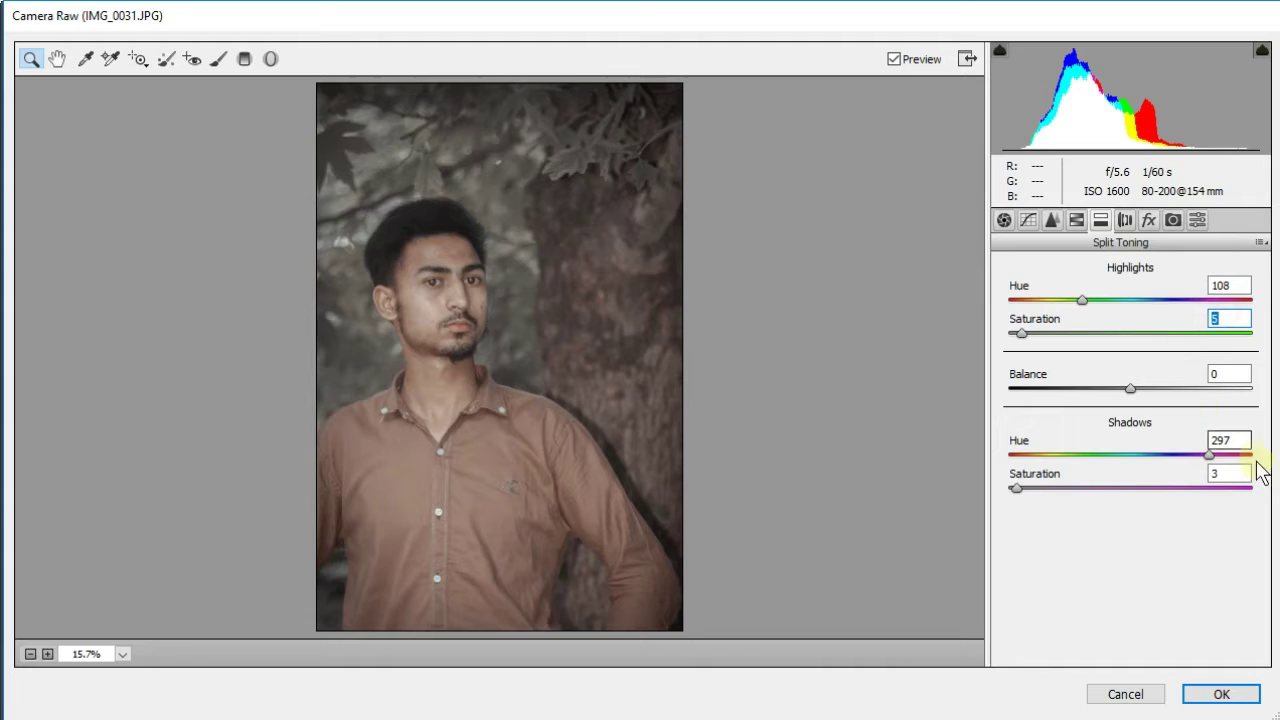
pyautogui.doubleClick(1235, 441)
pyautogui.doubleClick(1218, 474)
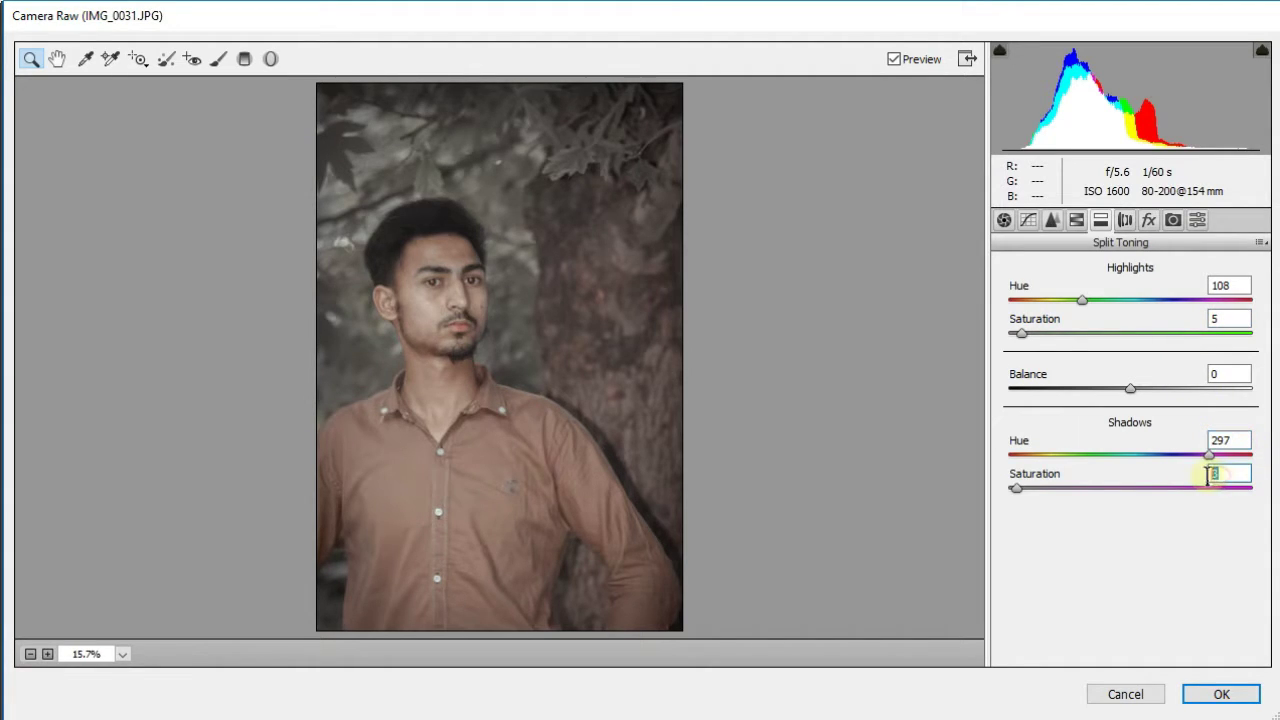
# Raise Camera Calibration primary saturation: Red +8, Green +18, Blue +13.
pyautogui.click(1168, 222)
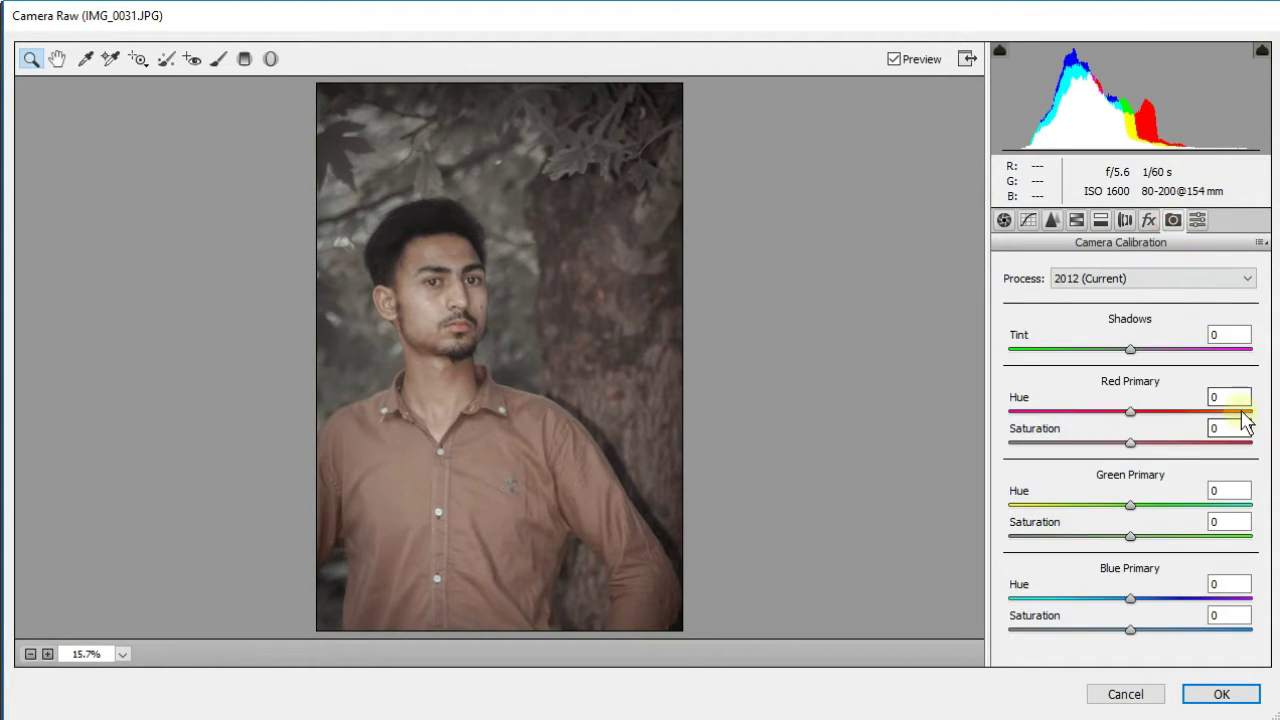
pyautogui.moveTo(1139, 444); pyautogui.dragTo(1140, 438)
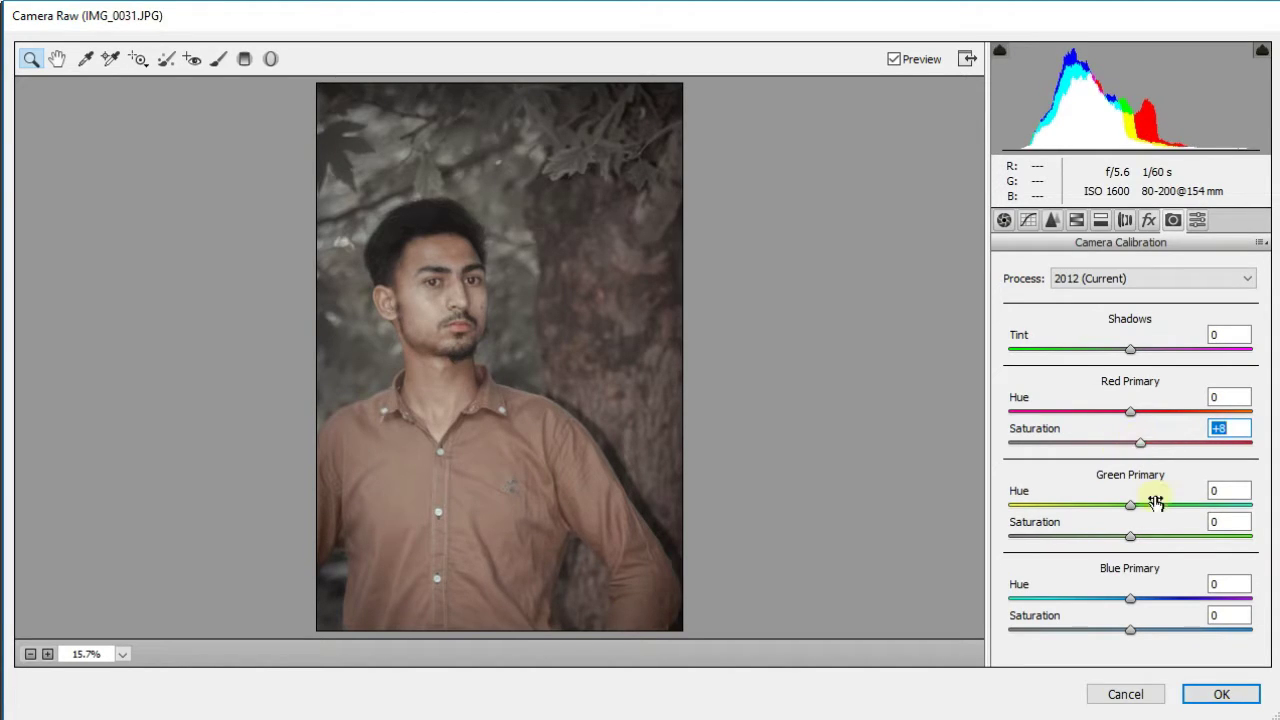
pyautogui.moveTo(1130, 537); pyautogui.dragTo(1155, 540)
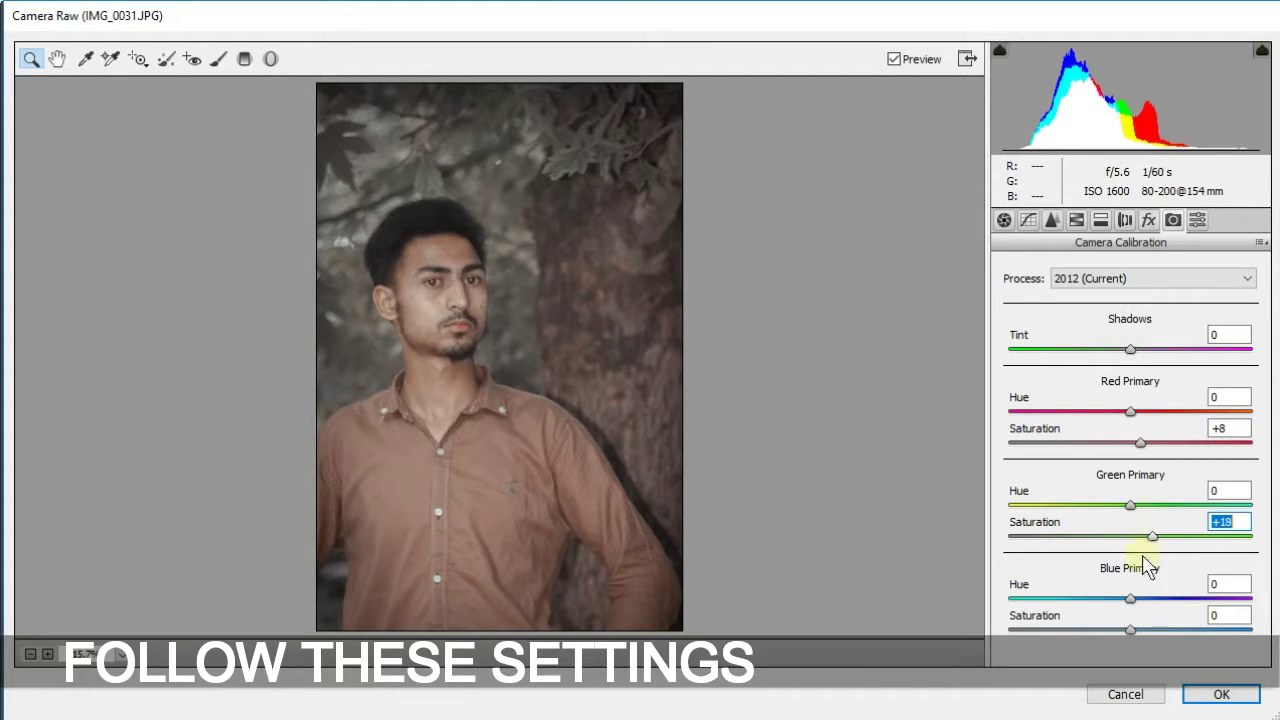
pyautogui.moveTo(1130, 629); pyautogui.dragTo(1157, 618)
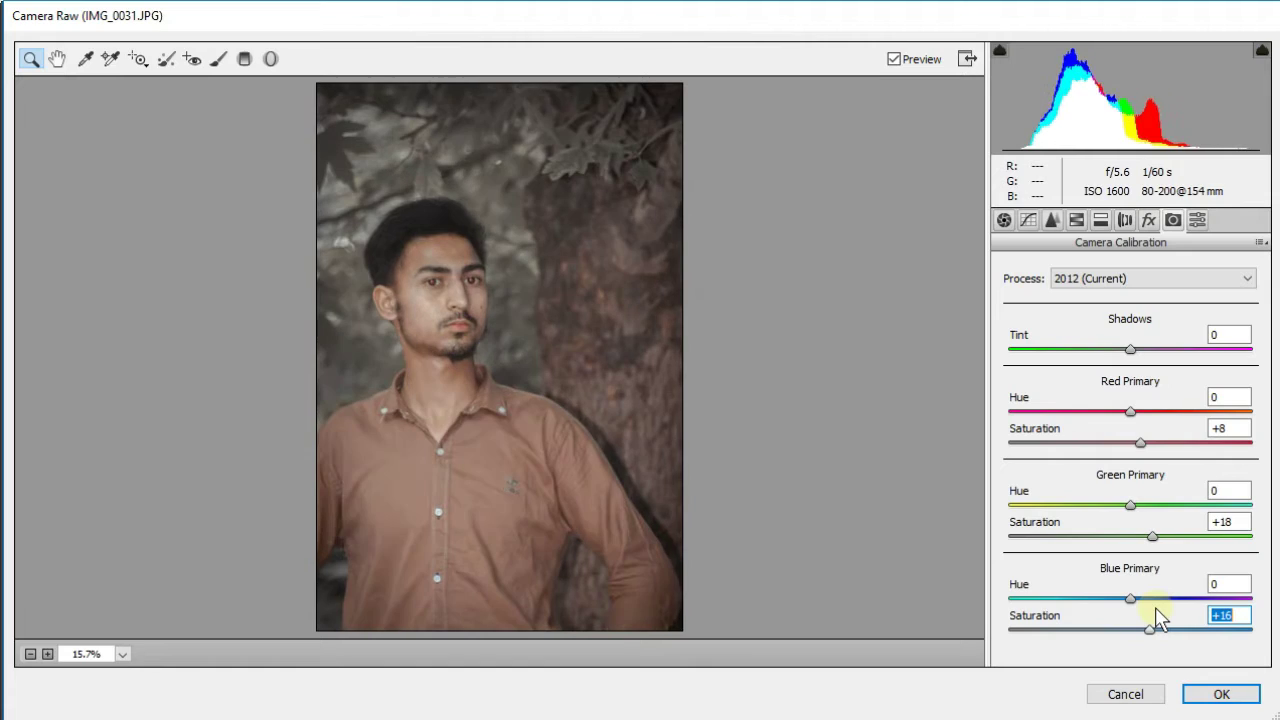
pyautogui.press('Down')
pyautogui.press('Down')
pyautogui.press('Down')
# Save the current grade as preset 'hhhh' and apply Camera Raw to the layer.
pyautogui.click(1197, 221)
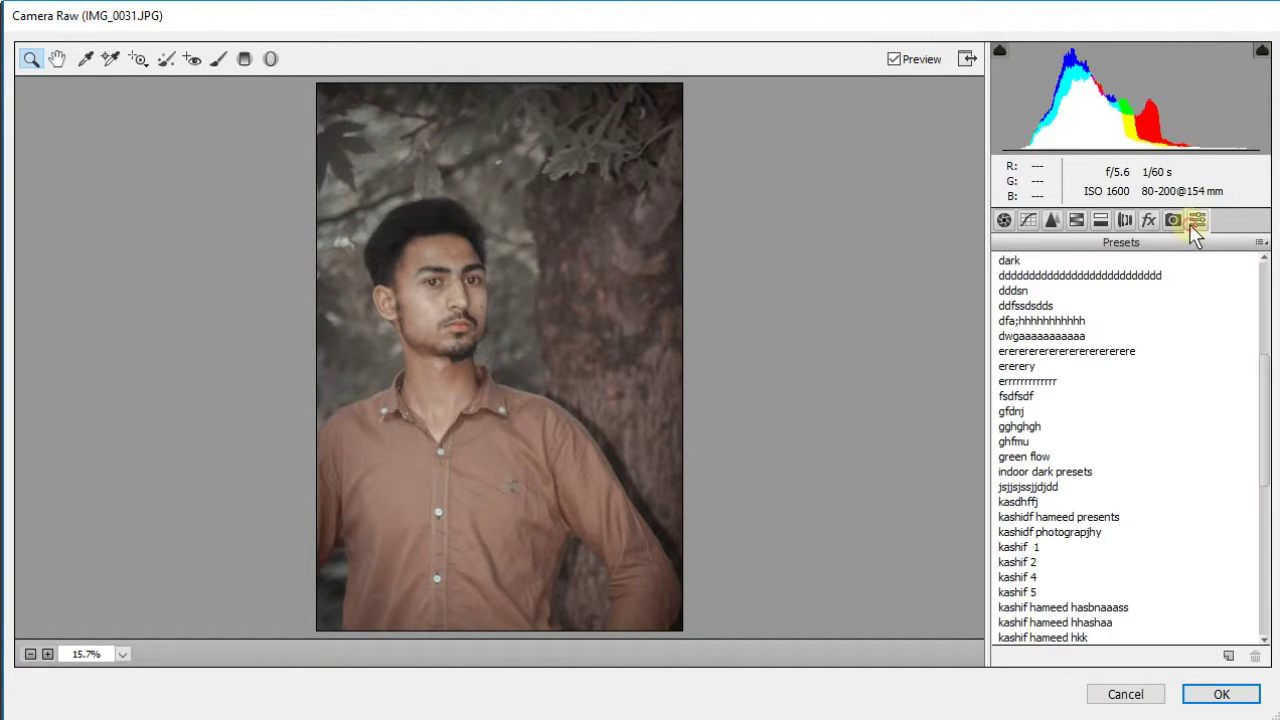
pyautogui.click(1229, 656)
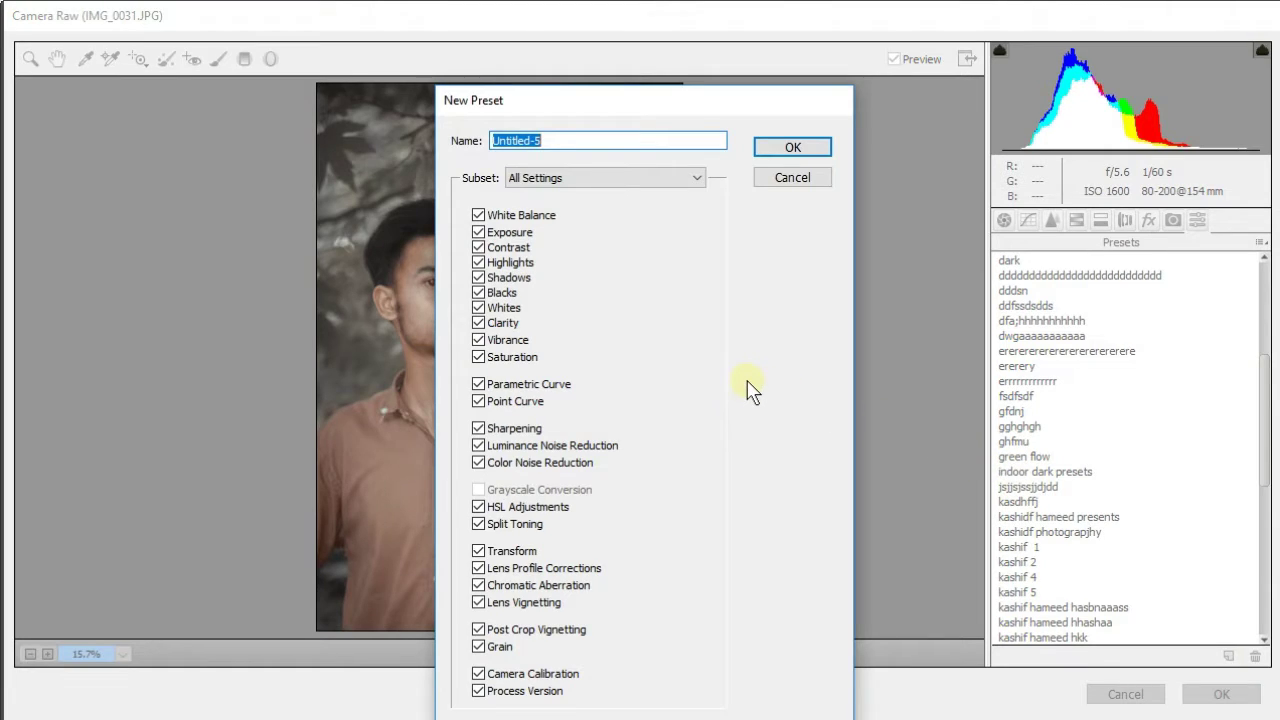
pyautogui.write('hhhh')
pyautogui.click(818, 152)
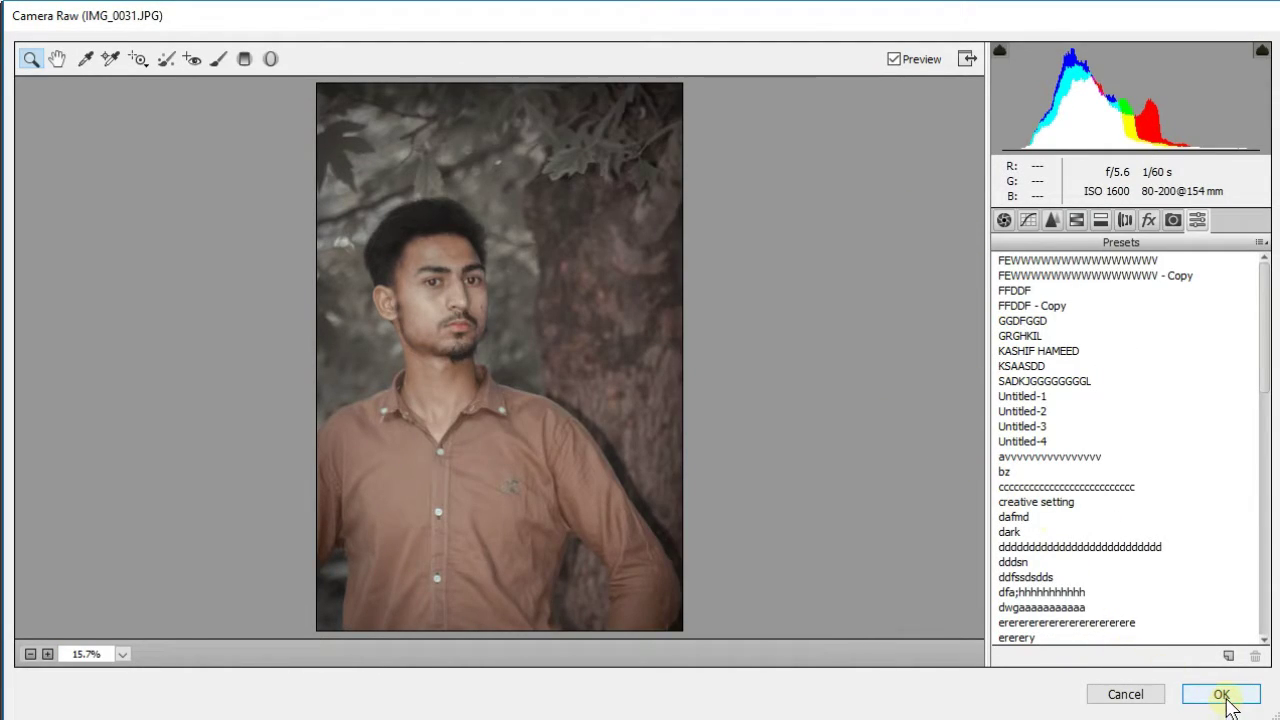
pyautogui.click(1222, 694)
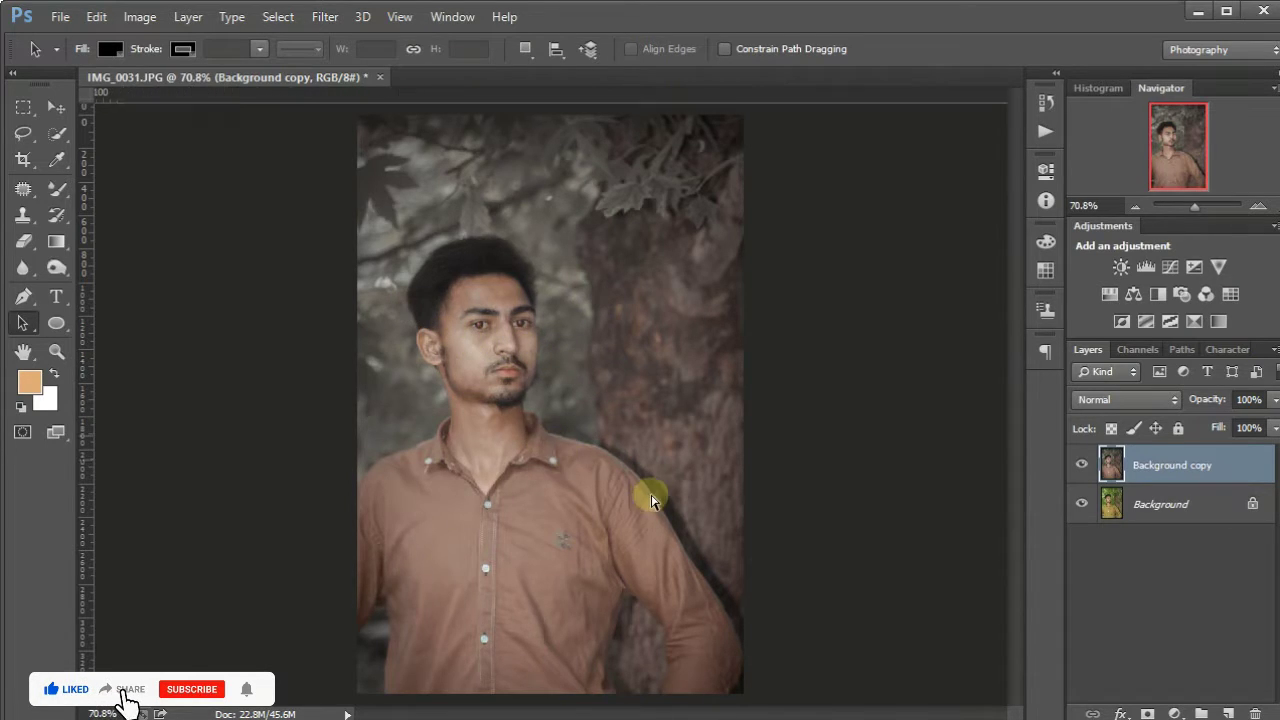
# Zoom in on the eyes and lasso both red irises into one selection.
pyautogui.scroll(5, 651, 495)
pyautogui.scroll(-3, 651, 493)
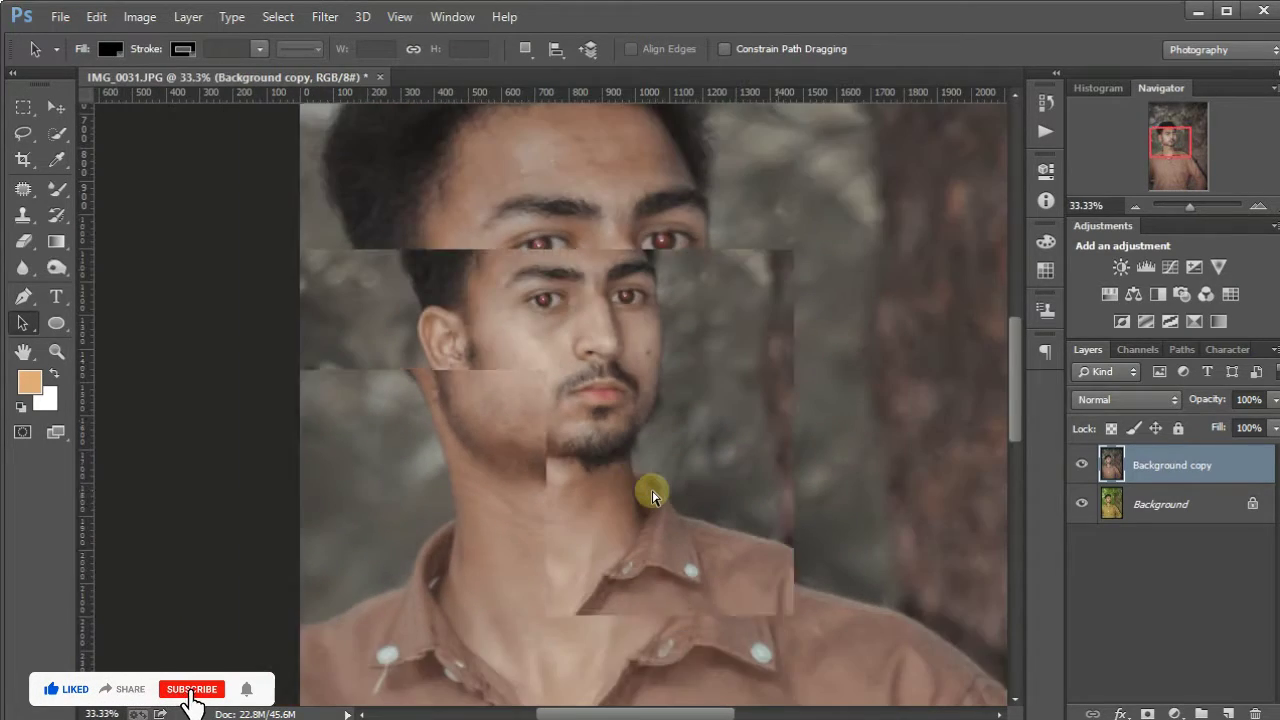
pyautogui.scroll(5, 694, 363)
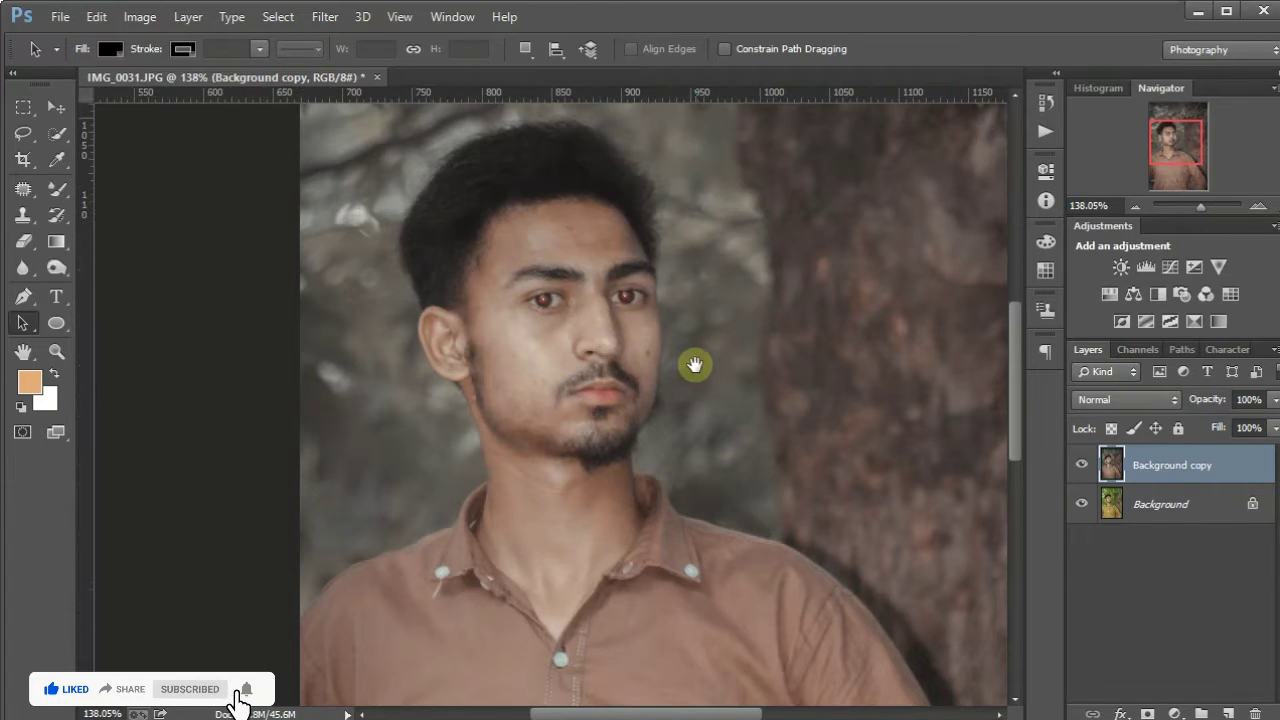
pyautogui.scroll(2, 626, 434)
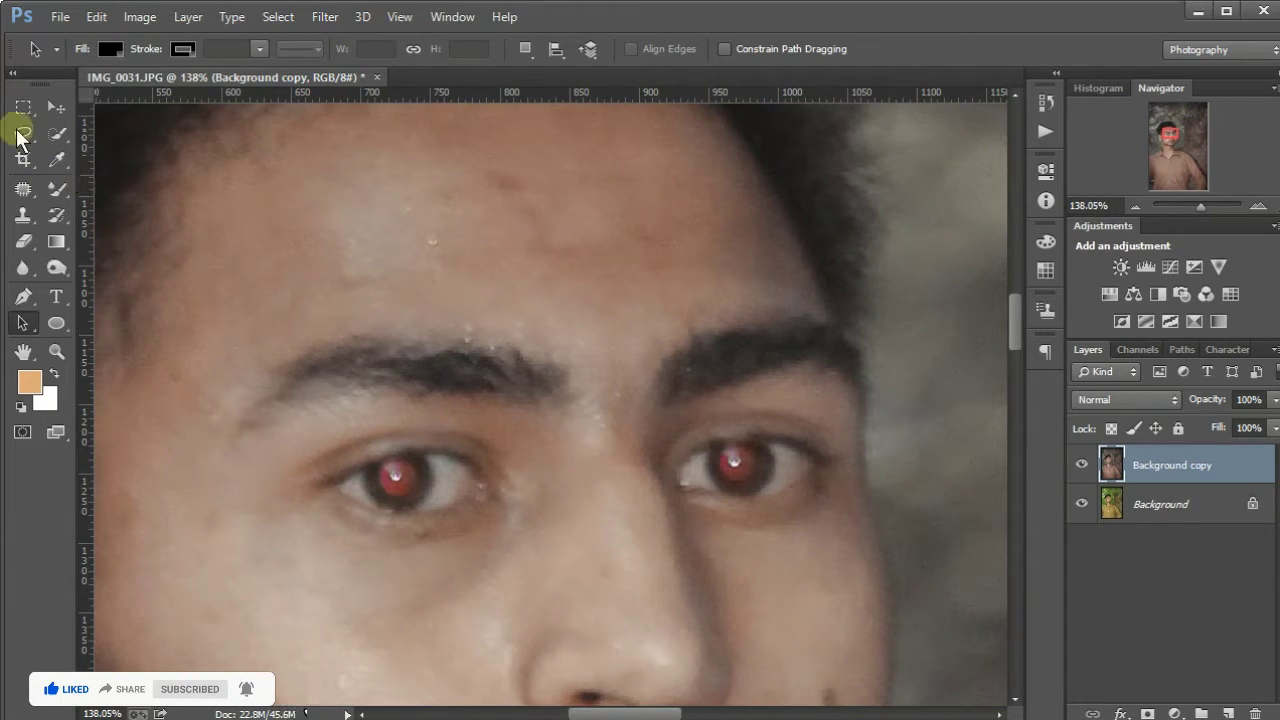
pyautogui.rightClick(24, 133)
pyautogui.click(80, 135)
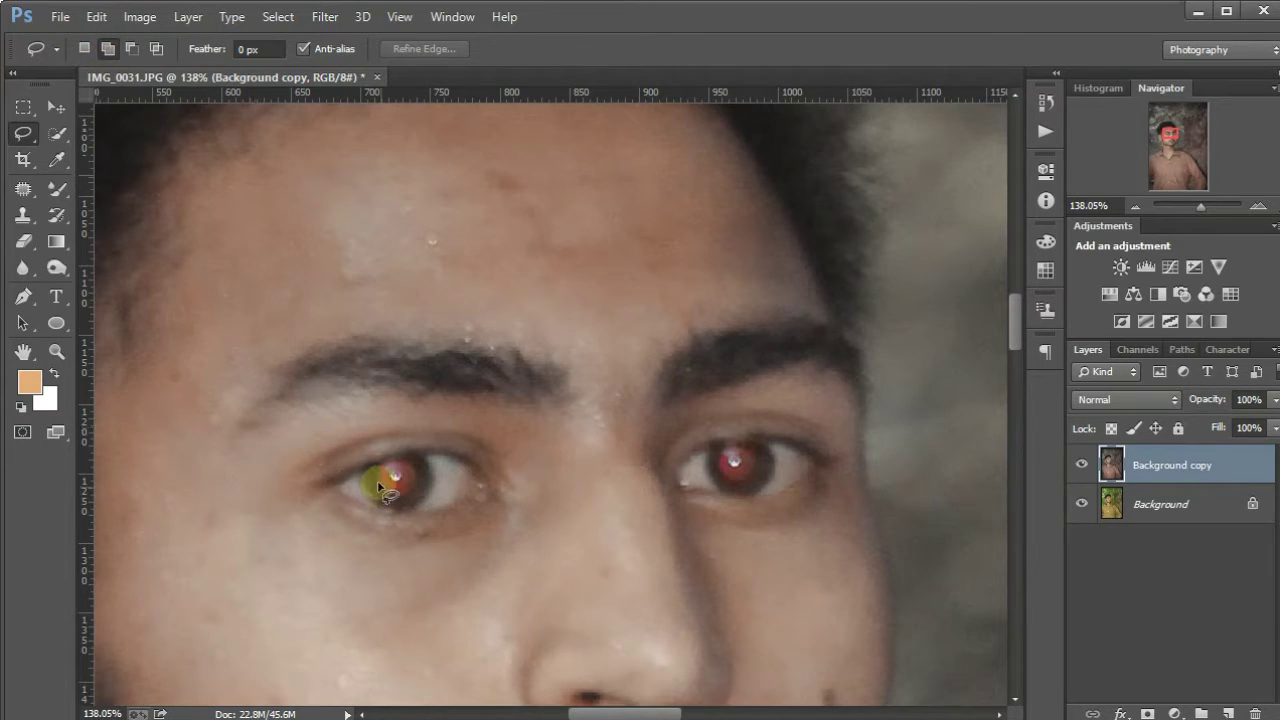
pyautogui.moveTo(375, 493)
pyautogui.mouseDown()
pyautogui.moveTo(420, 463)
pyautogui.moveTo(395, 452)
pyautogui.moveTo(374, 482)
pyautogui.mouseUp()
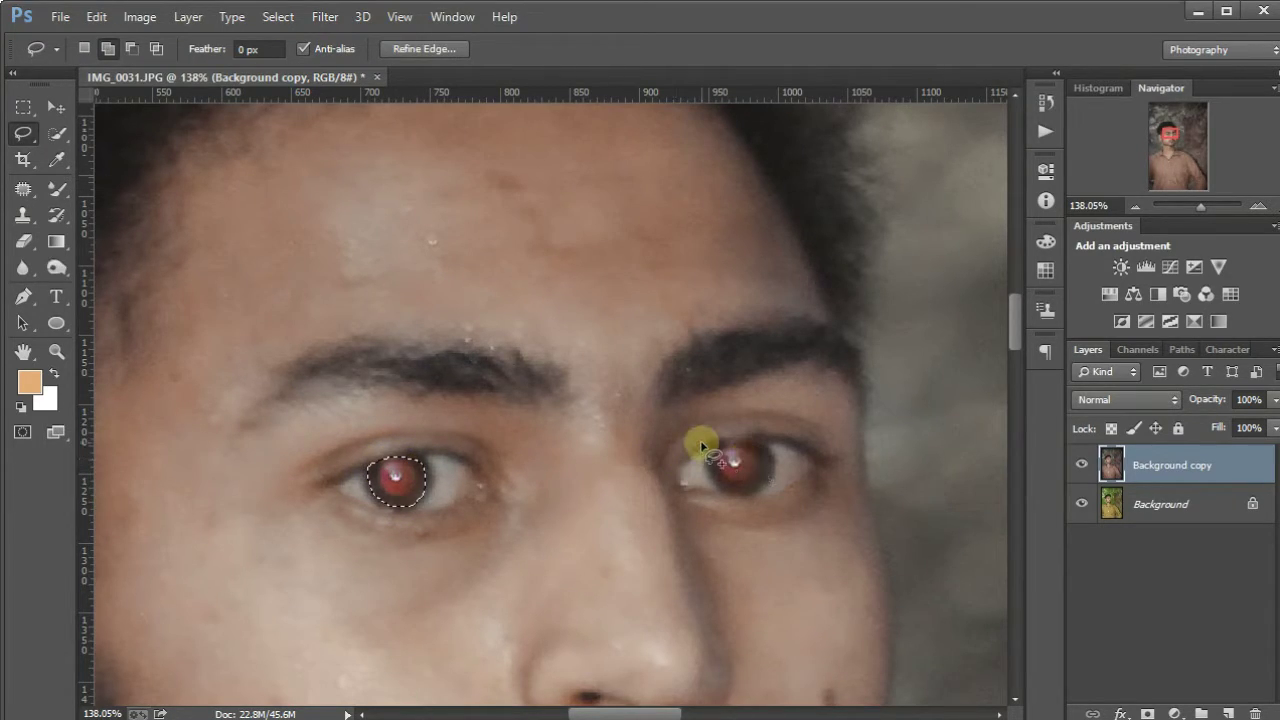
pyautogui.moveTo(712, 458)
pyautogui.mouseDown()
pyautogui.moveTo(748, 492)
pyautogui.moveTo(766, 449)
pyautogui.moveTo(729, 434)
pyautogui.moveTo(718, 455)
pyautogui.mouseUp()
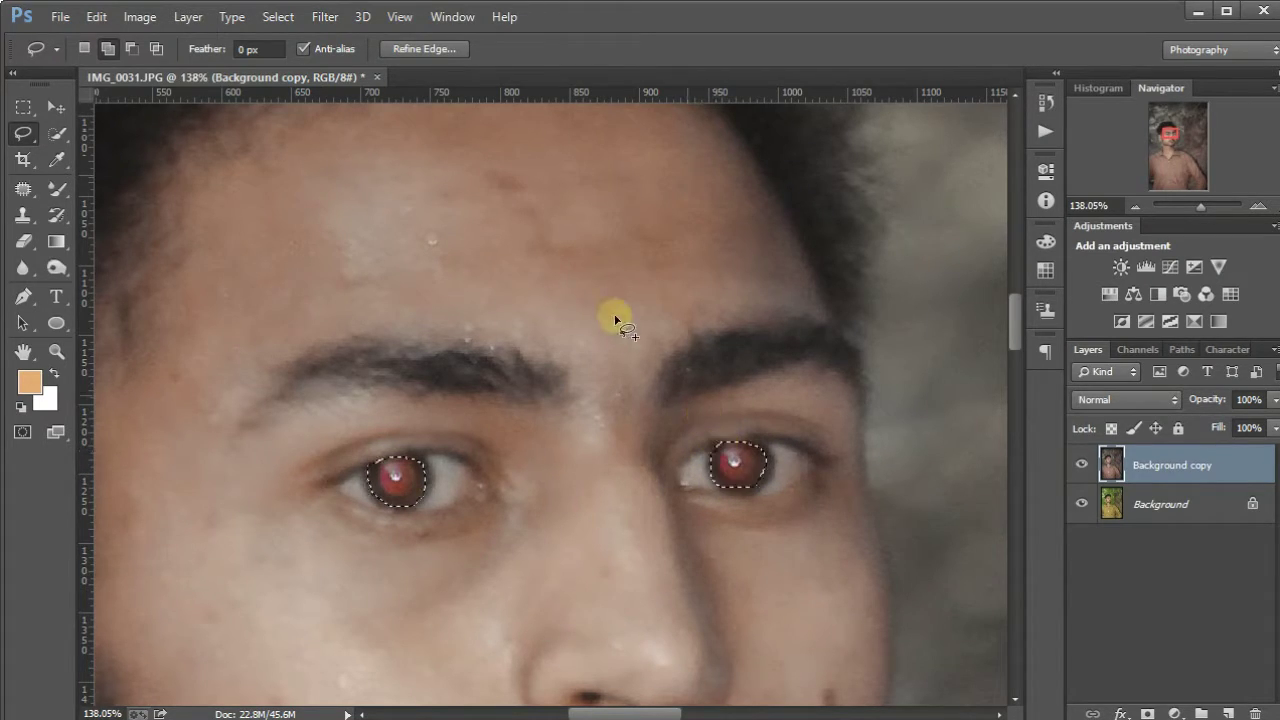
# Desaturate Reds to -100 in Camera Raw on the selected irises and apply it.
pyautogui.click(325, 18)
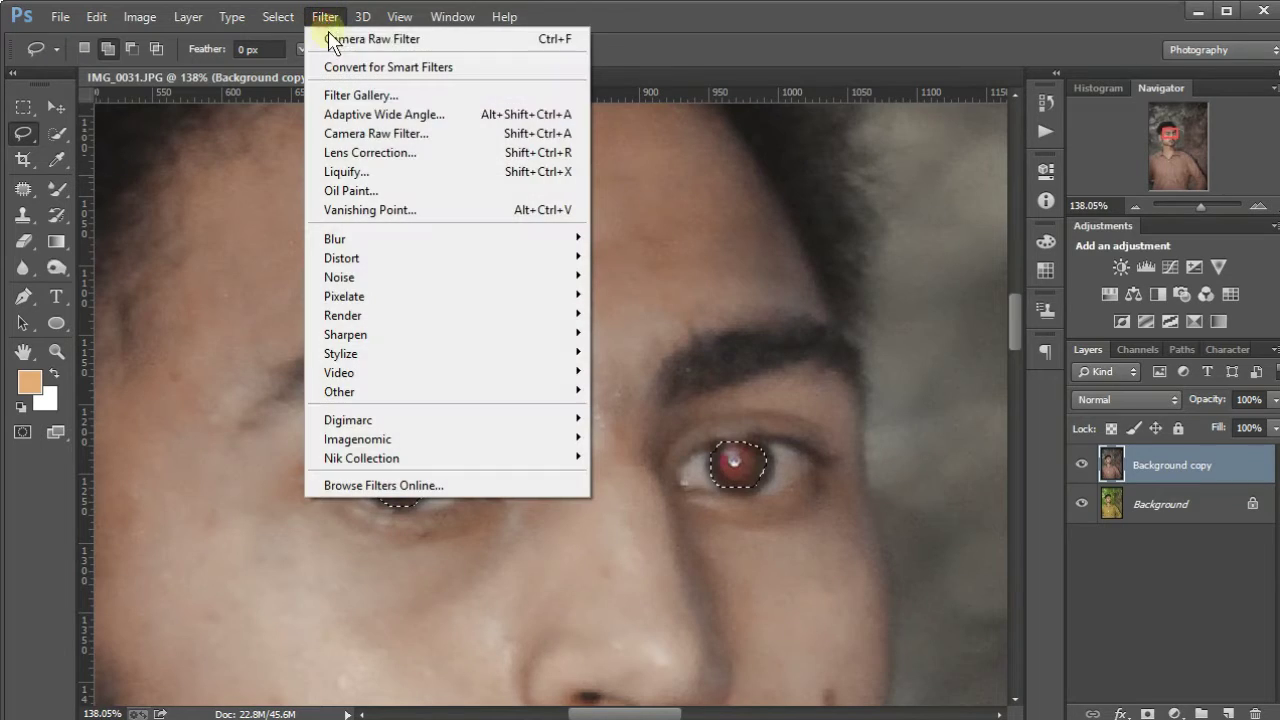
pyautogui.click(386, 136)
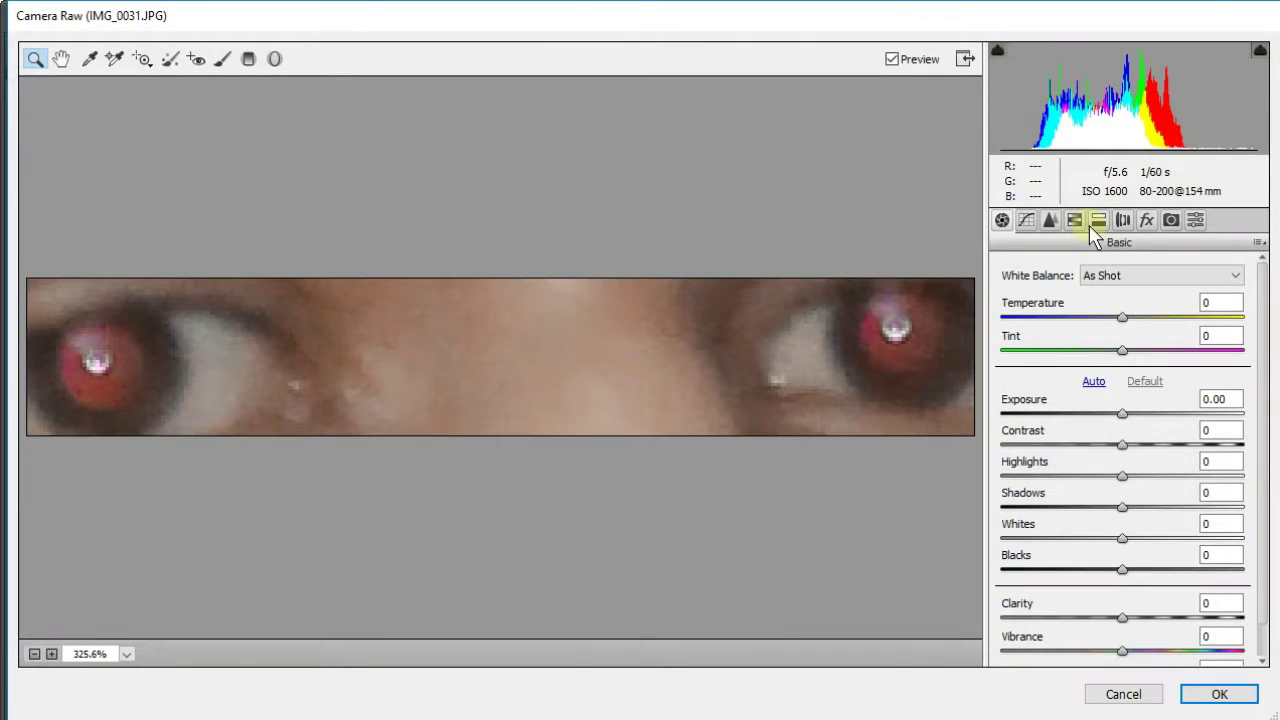
pyautogui.click(1097, 221)
pyautogui.click(1075, 221)
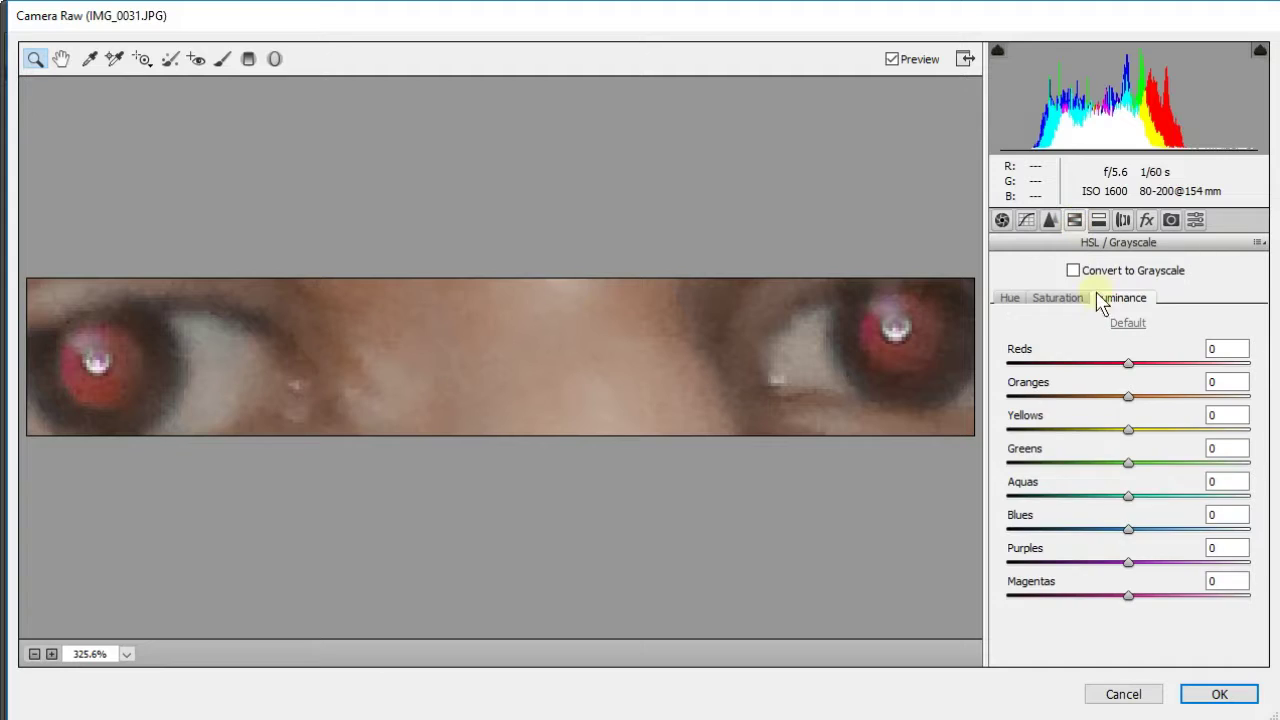
pyautogui.click(1081, 307)
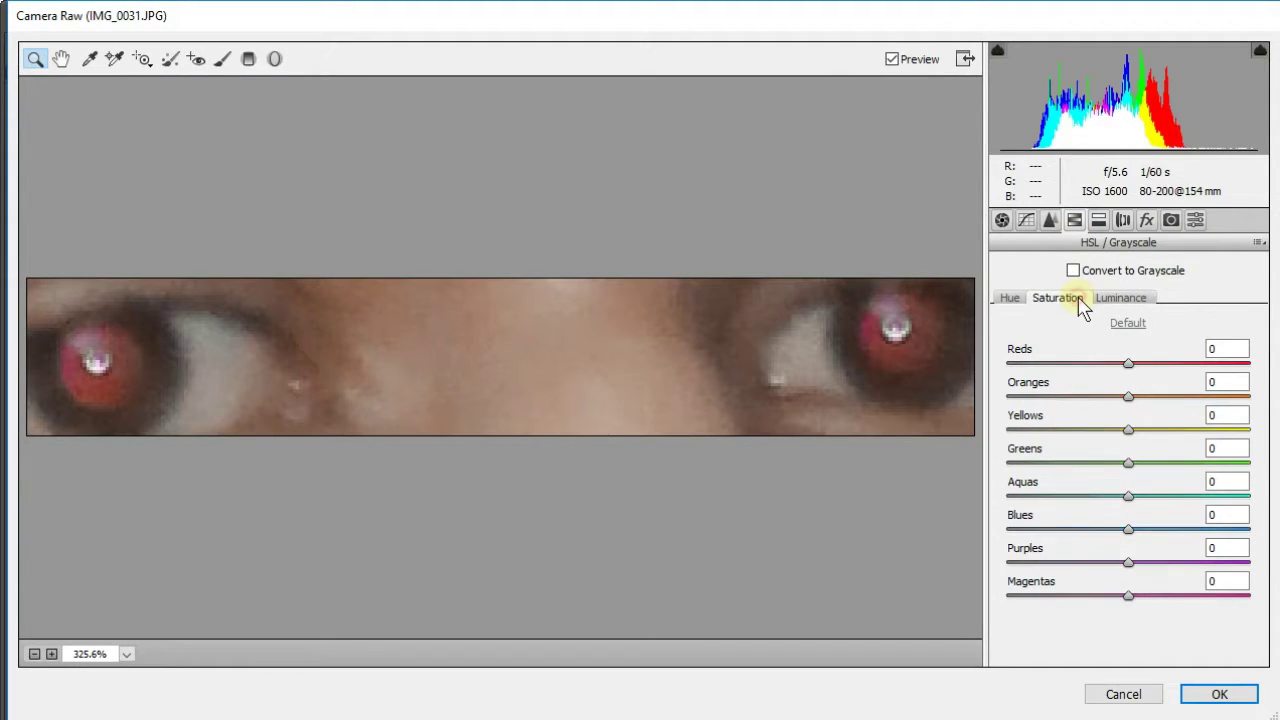
pyautogui.moveTo(1114, 361); pyautogui.dragTo(1008, 368)
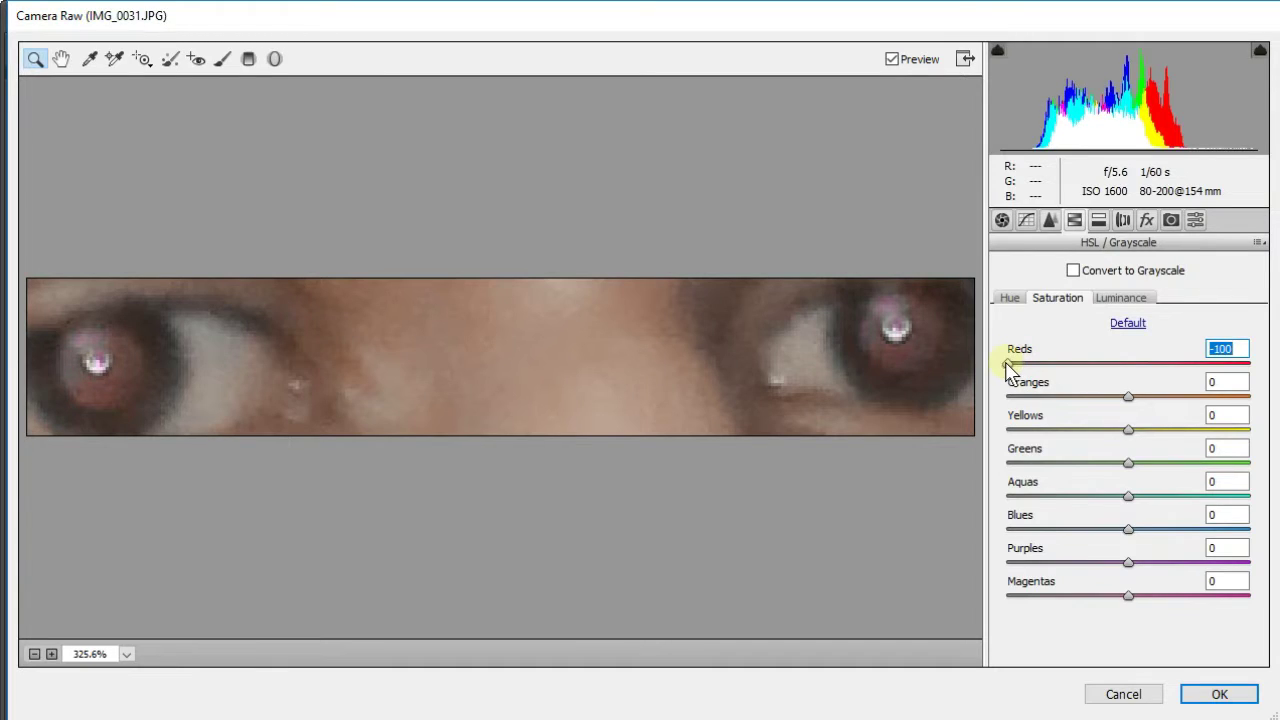
pyautogui.click(1221, 695)
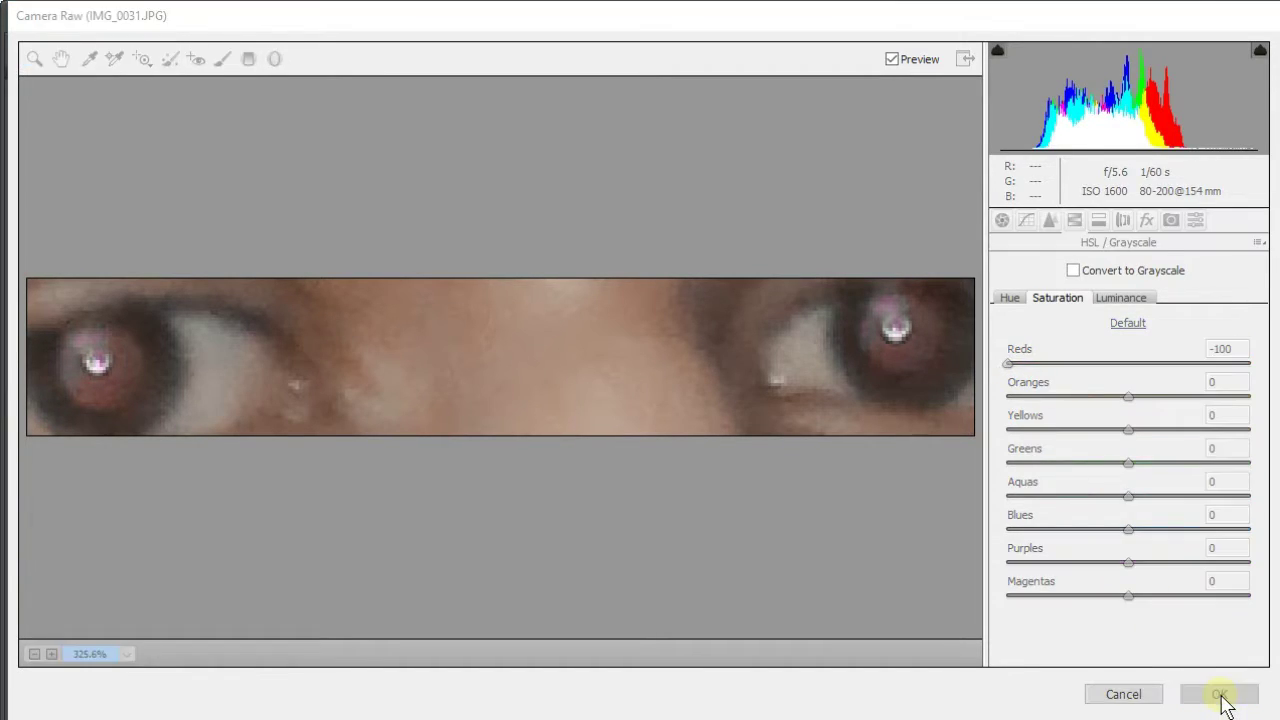
# Dismiss the Filter menu without choosing a filter and bring up Image > Adjustments.
pyautogui.click(325, 16)
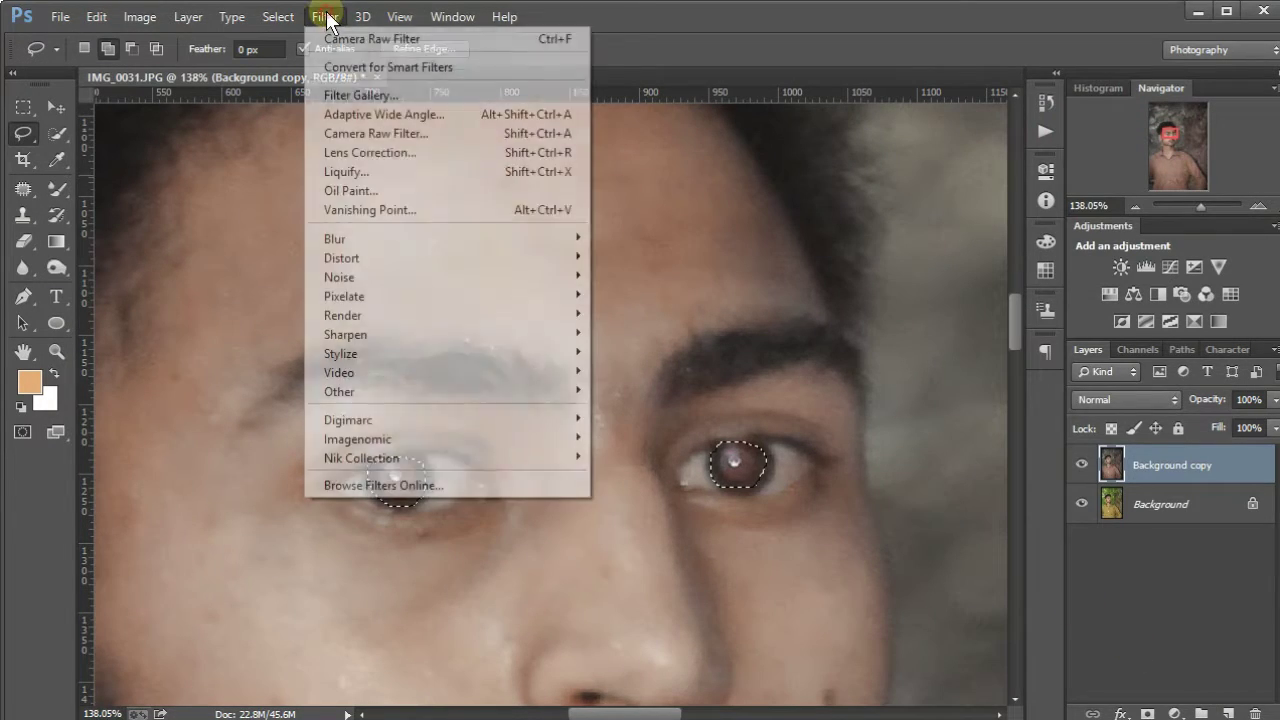
pyautogui.click(376, 40)
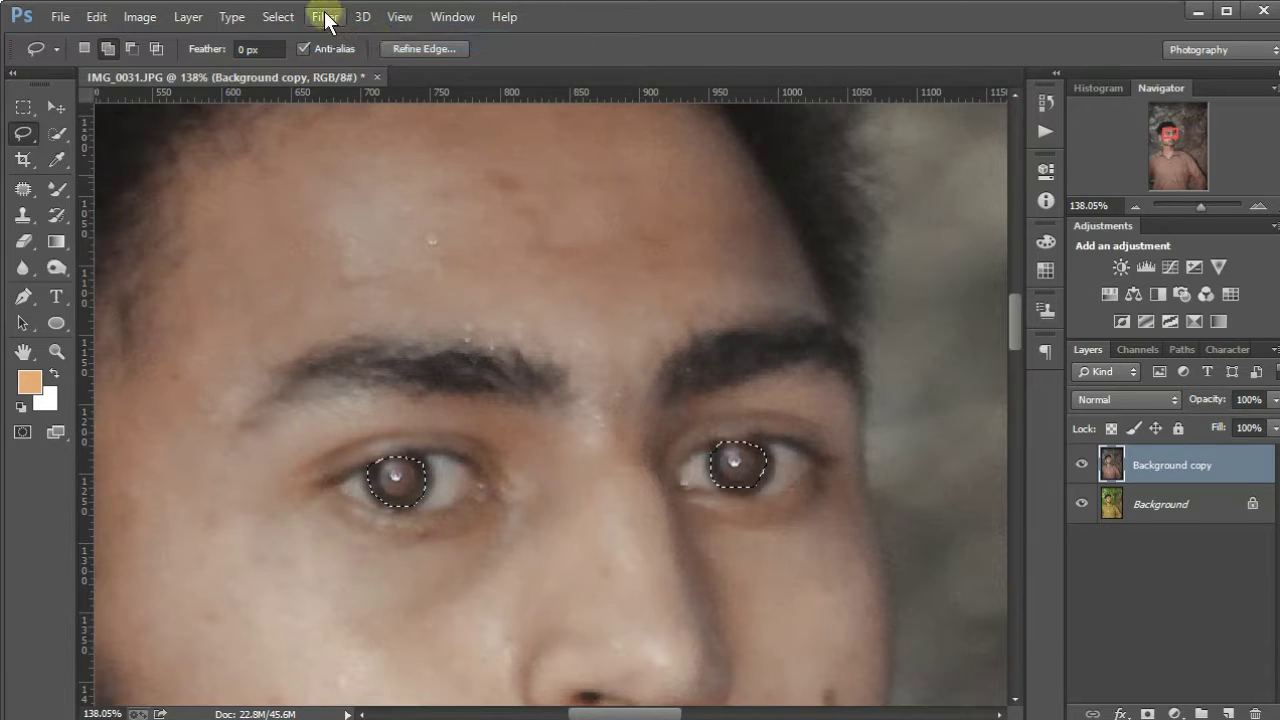
pyautogui.click(322, 16)
pyautogui.click(351, 40)
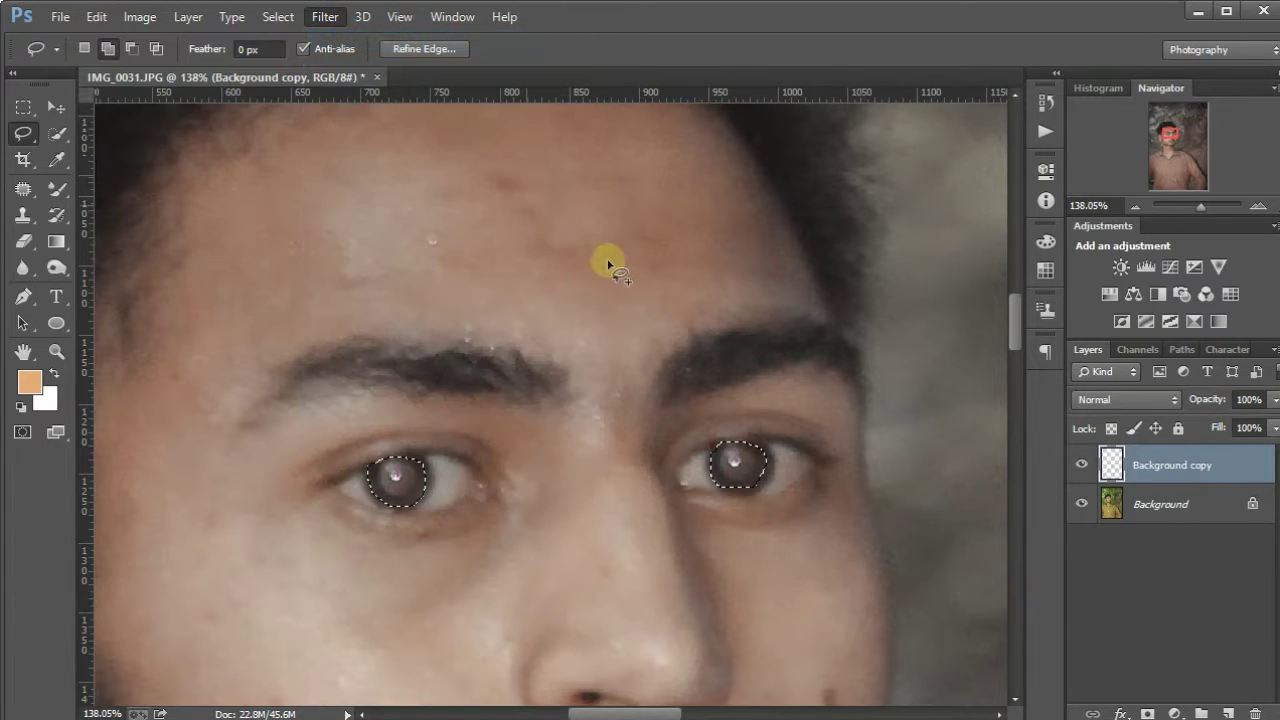
pyautogui.click(139, 18)
pyautogui.moveTo(170, 68)
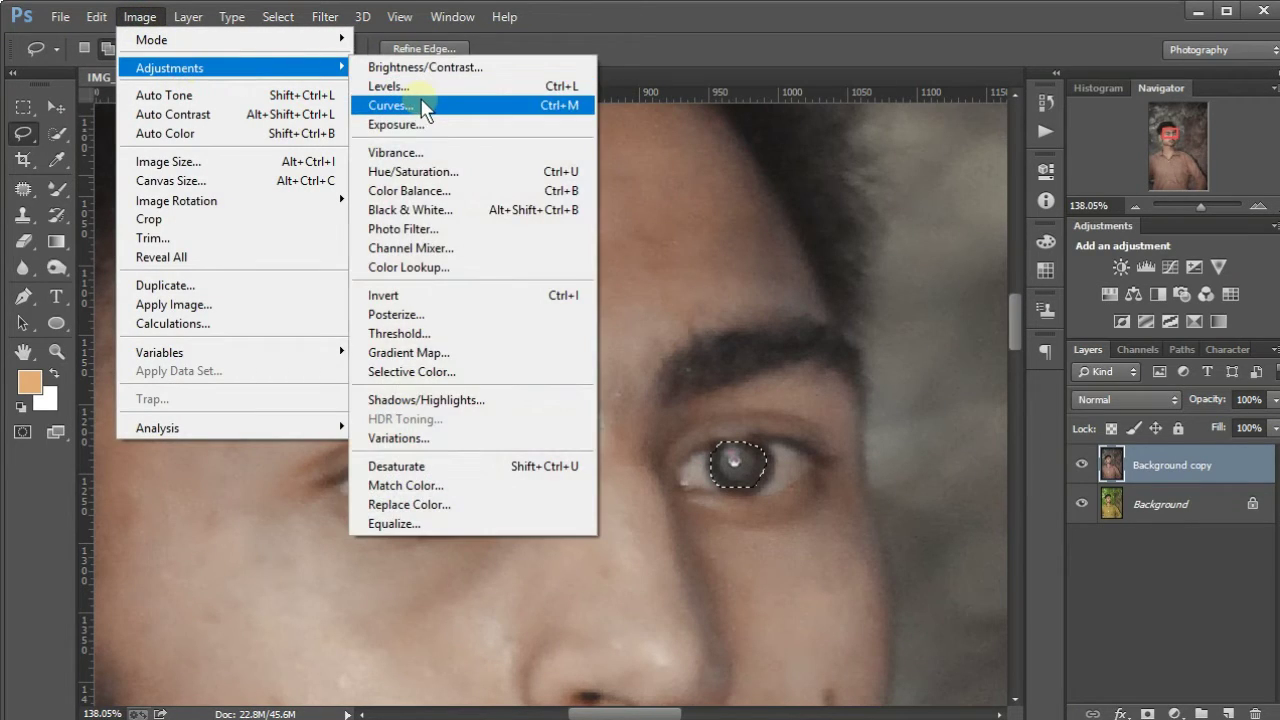
# Brighten the selected eyes with a Levels adjustment of 4 / 0.93 / 221.
pyautogui.click(390, 87)
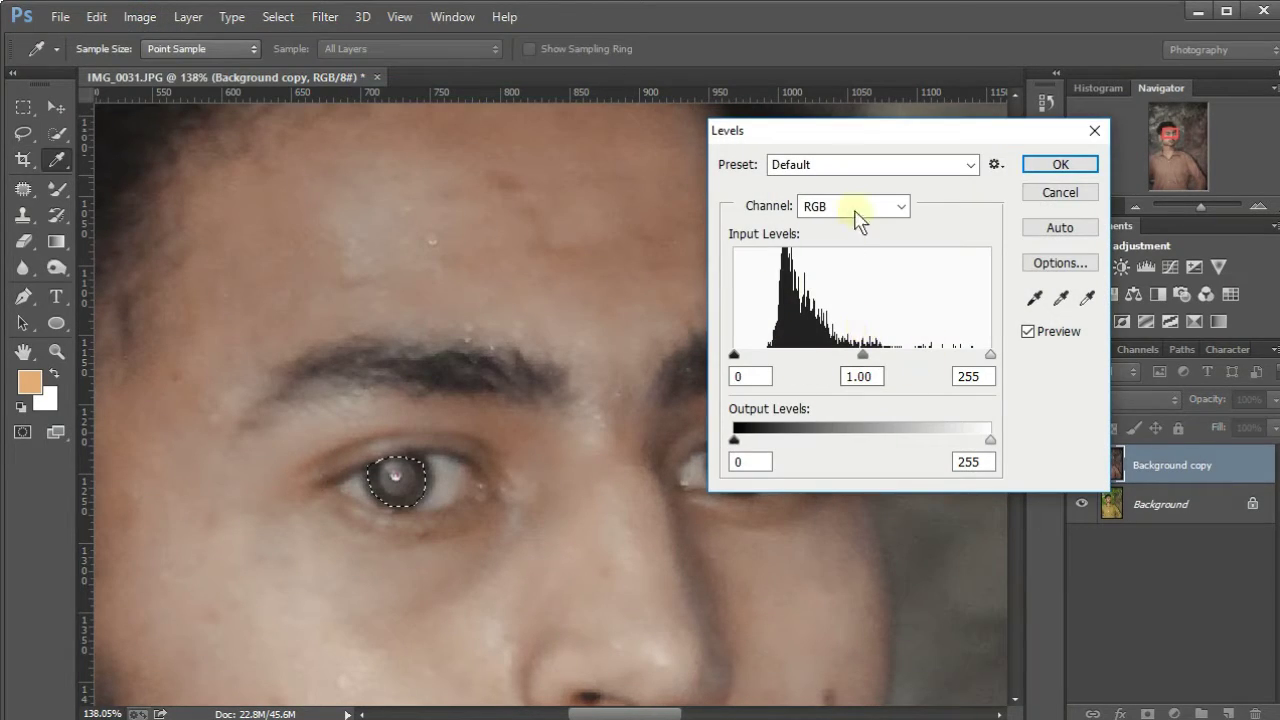
pyautogui.moveTo(843, 137); pyautogui.dragTo(932, 129)
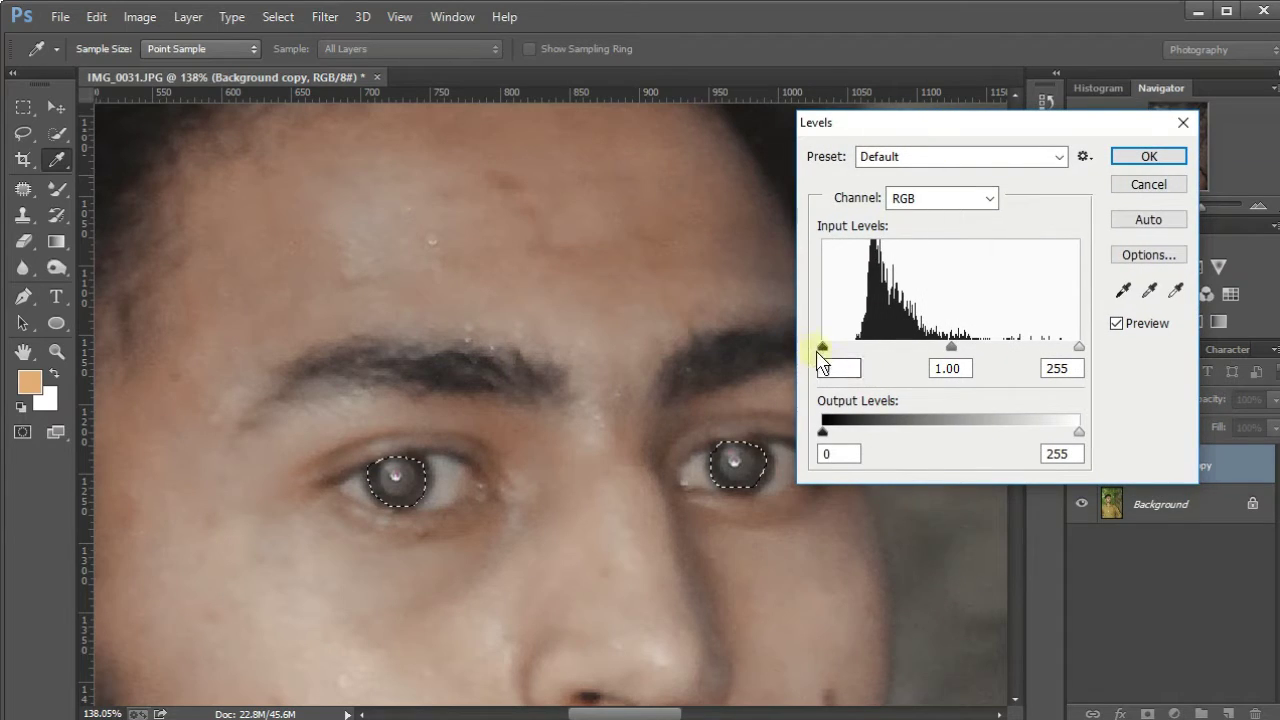
pyautogui.moveTo(823, 347); pyautogui.dragTo(843, 356)
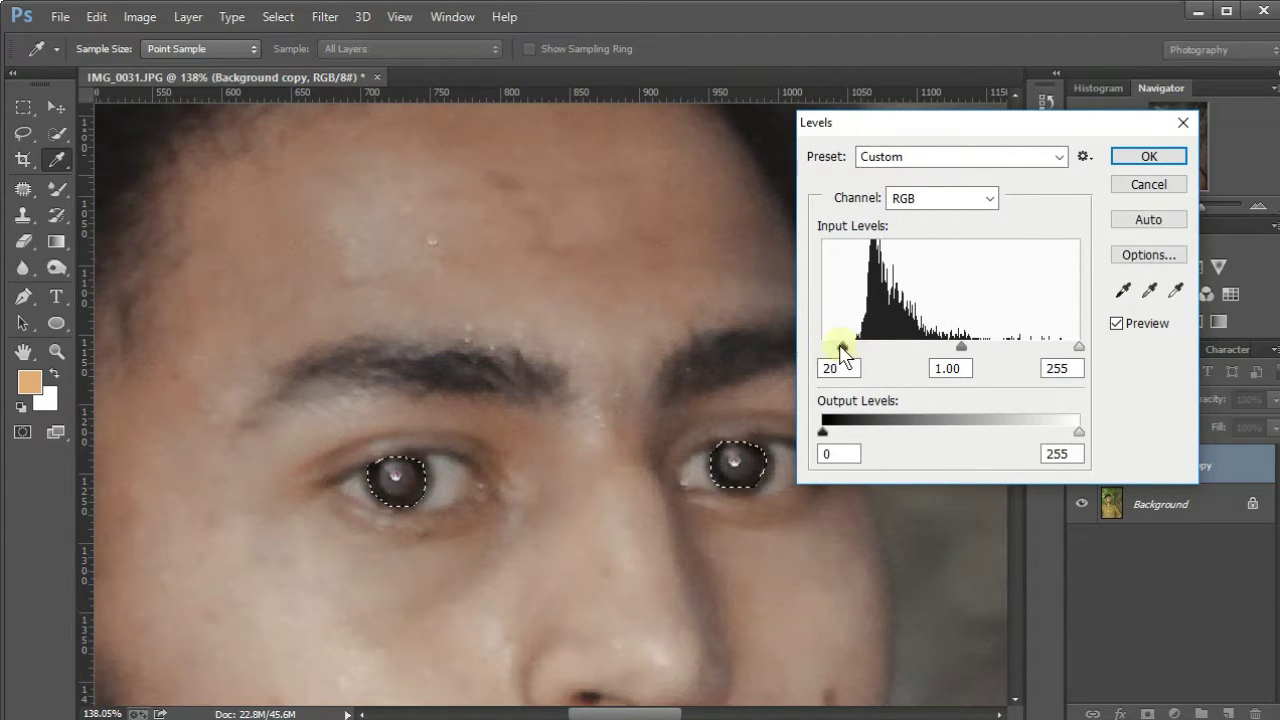
pyautogui.moveTo(841, 350); pyautogui.dragTo(824, 350)
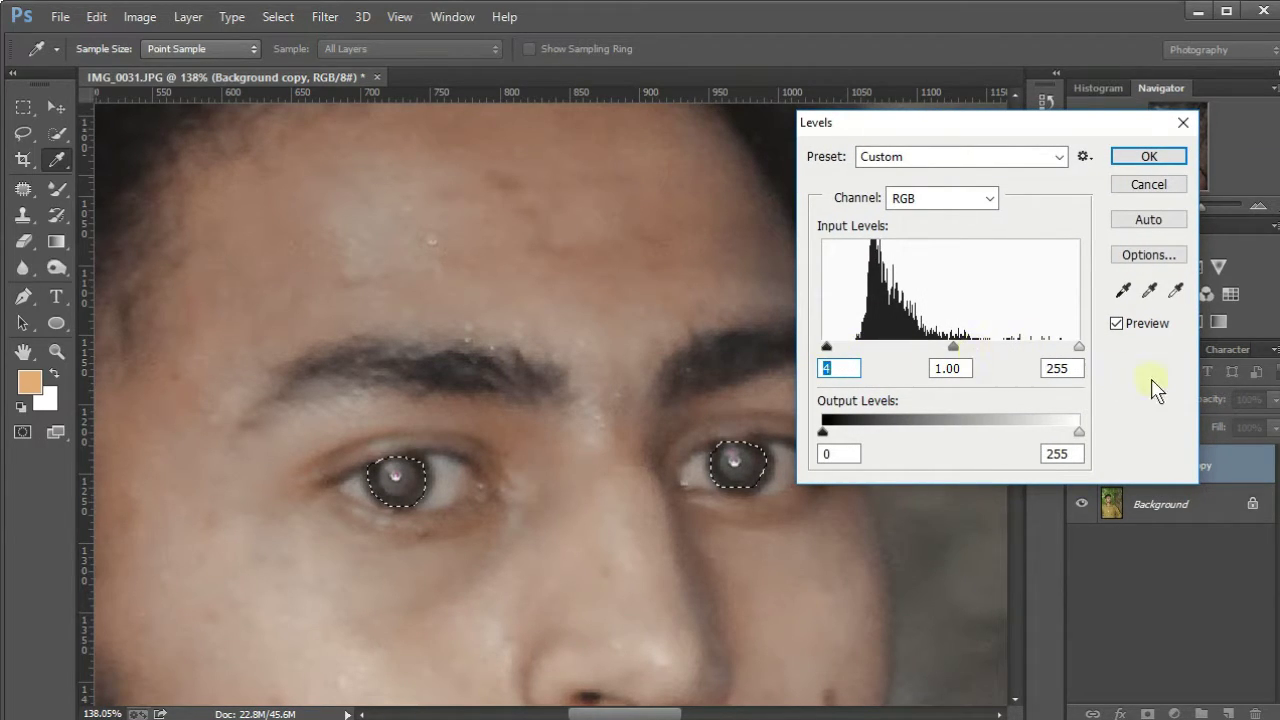
pyautogui.moveTo(1080, 352)
pyautogui.mouseDown()
pyautogui.moveTo(1014, 349)
pyautogui.moveTo(1045, 350)
pyautogui.mouseUp()
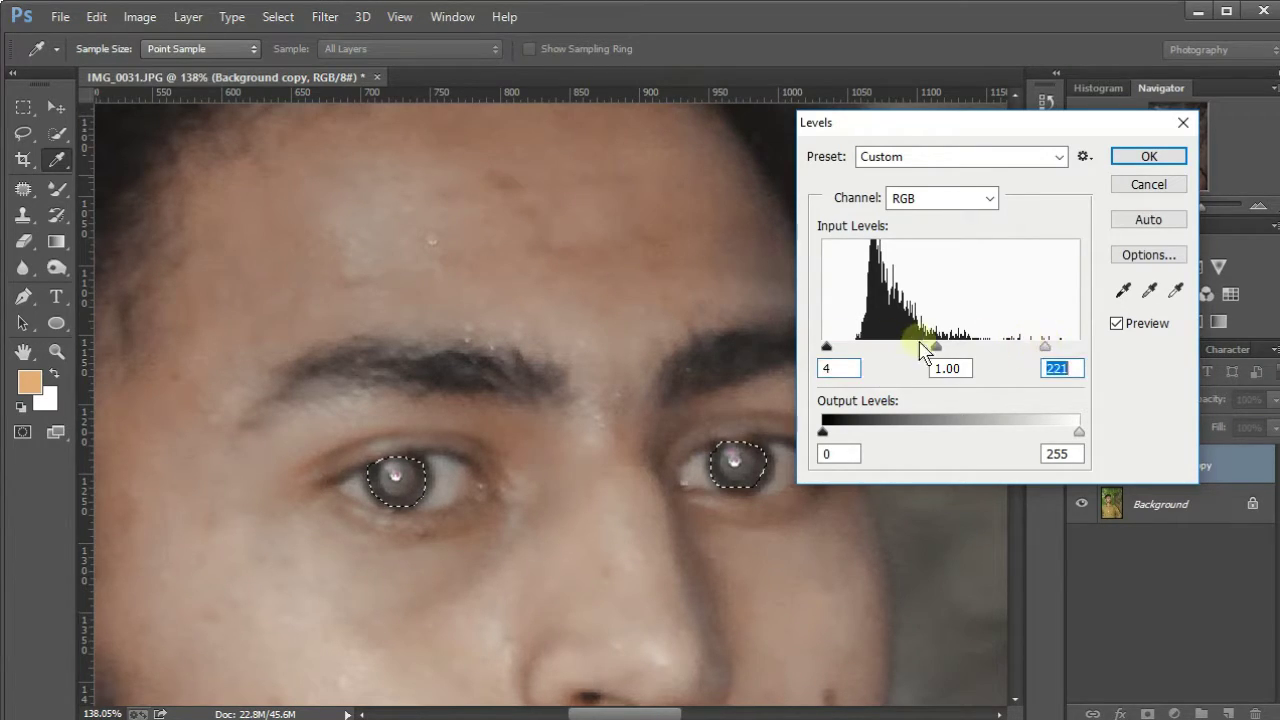
pyautogui.moveTo(935, 350)
pyautogui.mouseDown()
pyautogui.moveTo(910, 346)
pyautogui.moveTo(941, 352)
pyautogui.mouseUp()
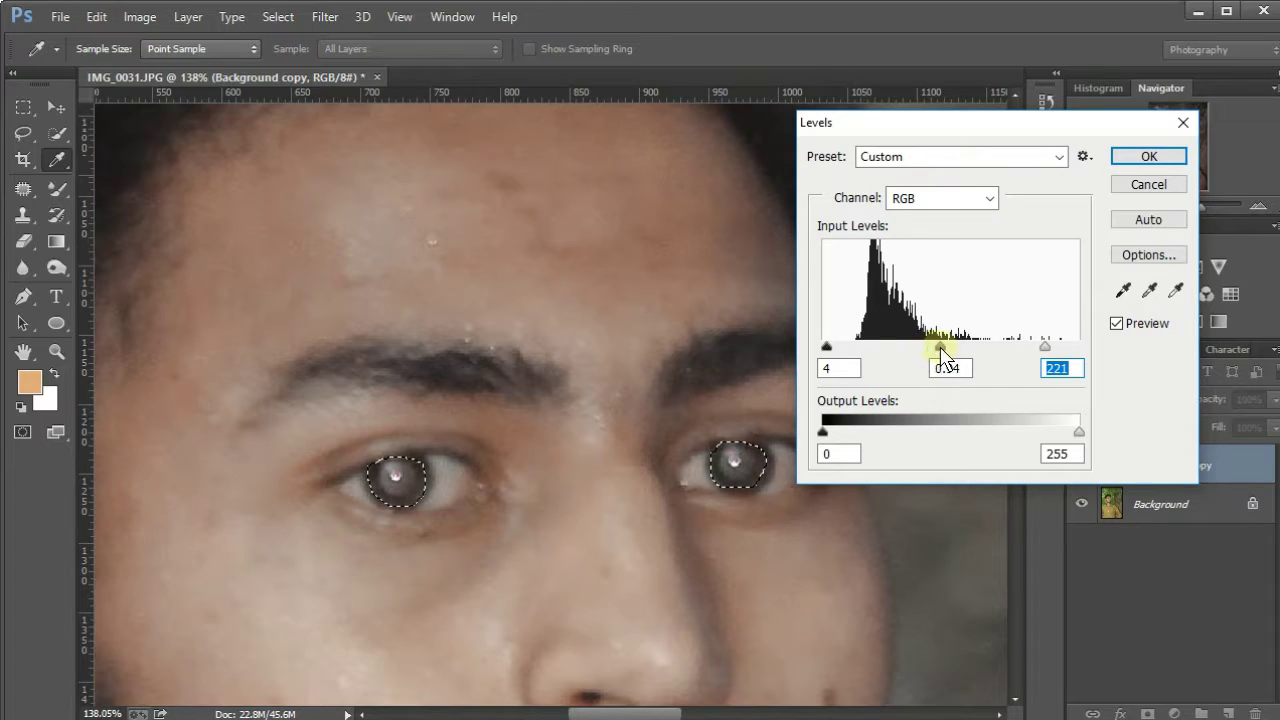
pyautogui.click(1149, 158)
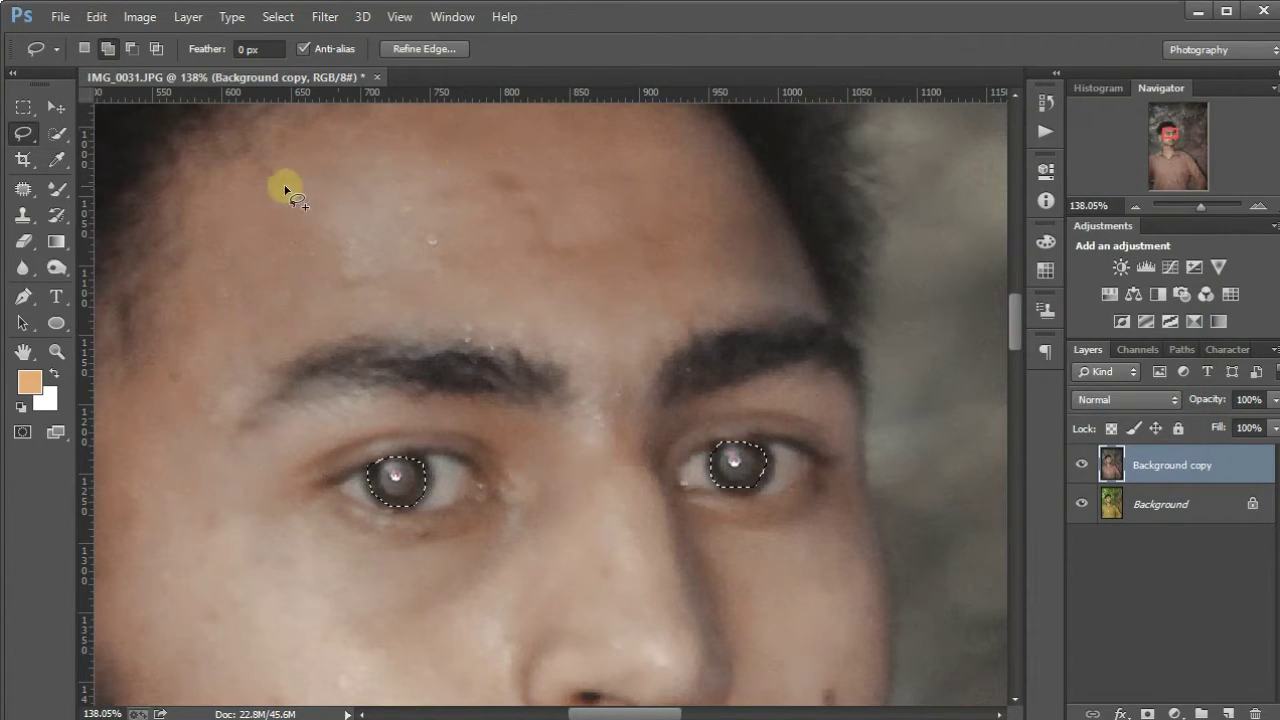
# Deselect the eyes, switch to the Move tool and zoom out to the whole portrait.
pyautogui.rightClick(419, 227)
pyautogui.click(494, 247)
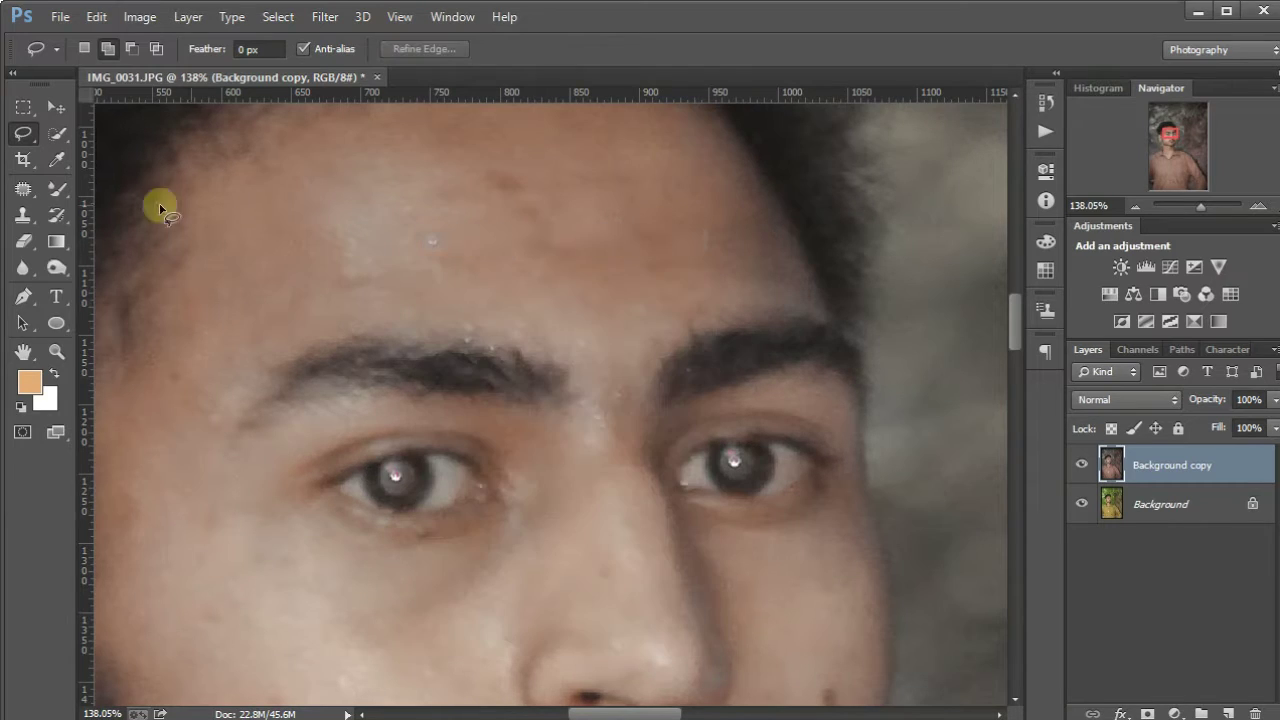
pyautogui.click(57, 107)
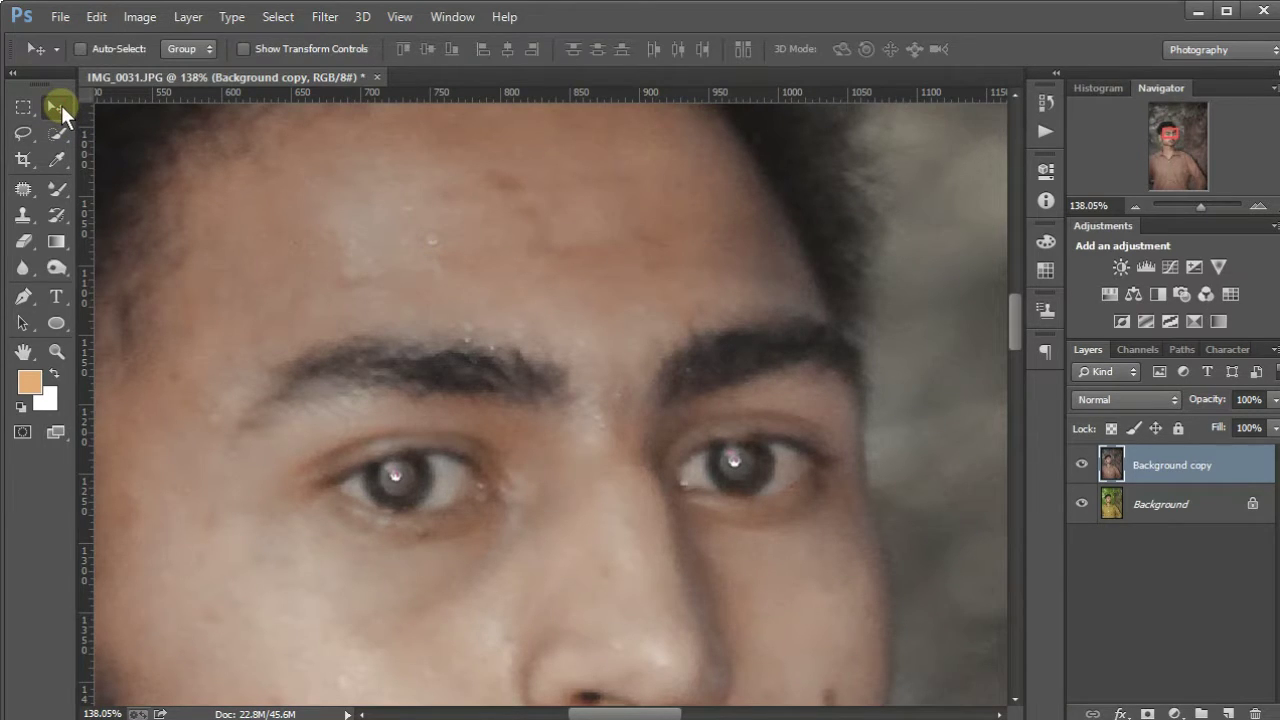
pyautogui.hotkey('ctrl', '-')
pyautogui.hotkey('ctrl', '-')
pyautogui.hotkey('ctrl', '-')
pyautogui.hotkey('ctrl', '-')
pyautogui.hotkey('ctrl', '-')
pyautogui.hotkey('ctrl', '-')
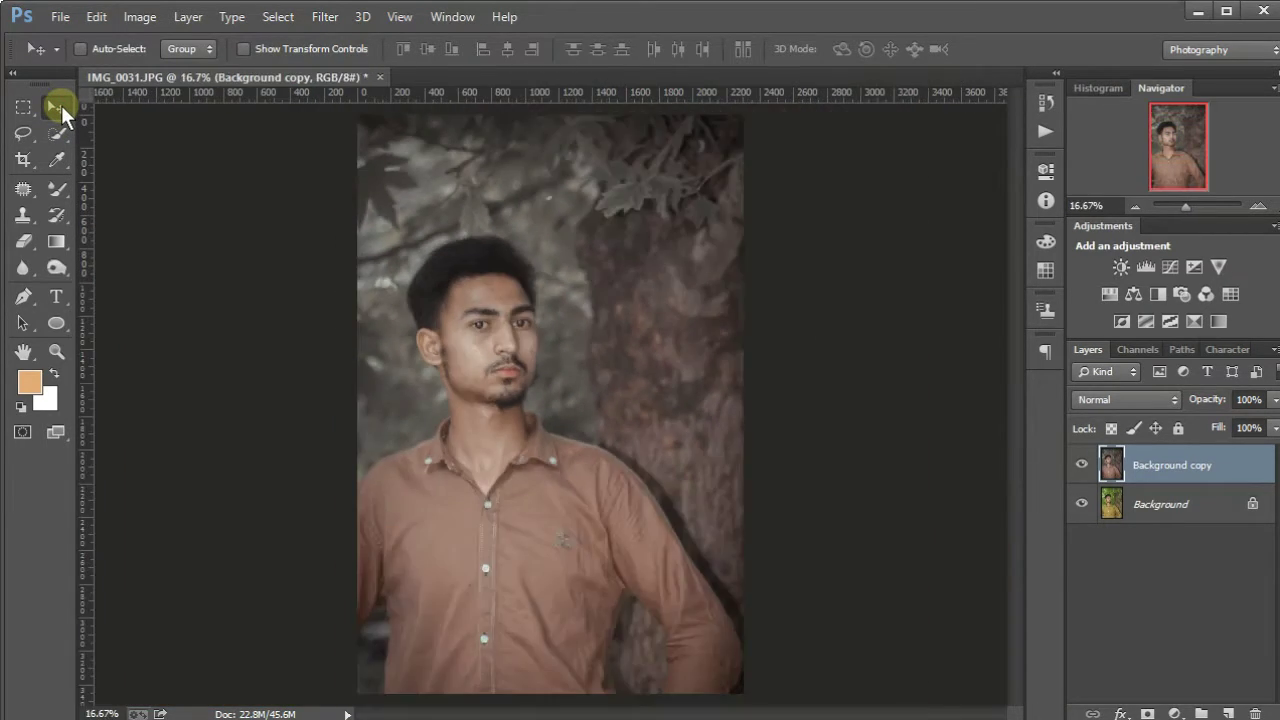
pyautogui.click(325, 17)
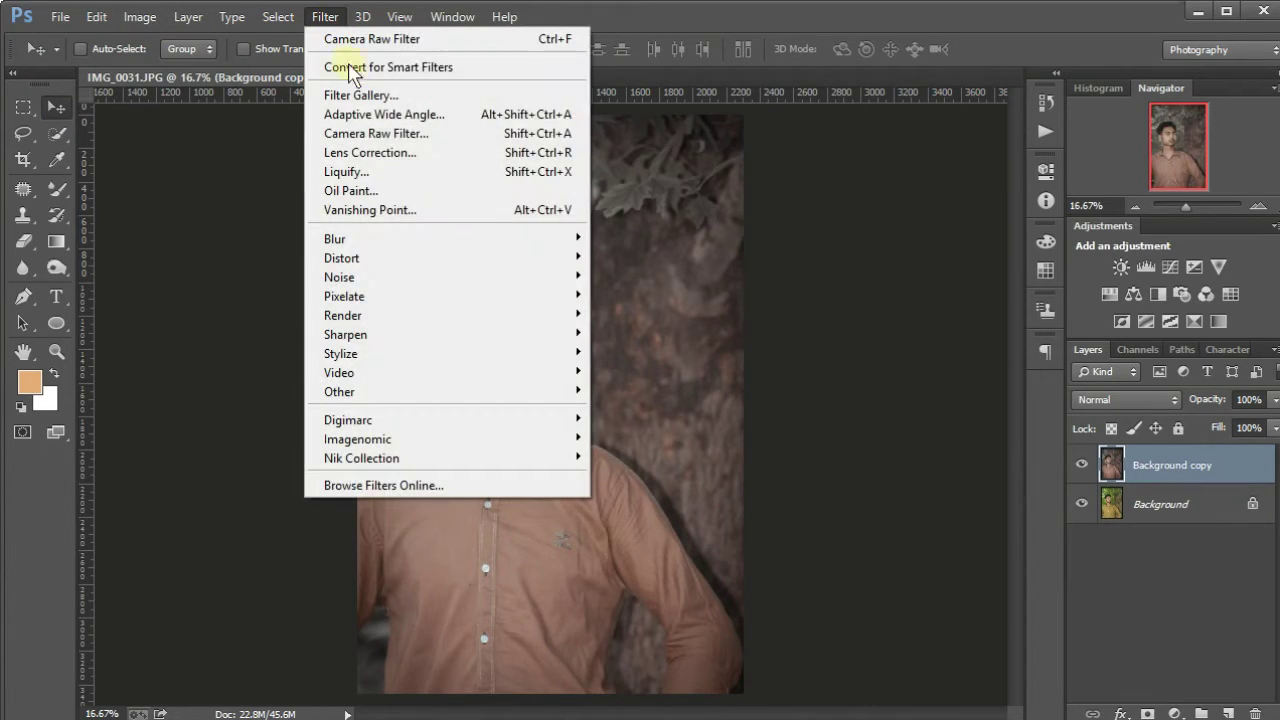
# Open the Camera Raw Filter and set Vibrance to +68 and Saturation to +14.
pyautogui.click(413, 135)
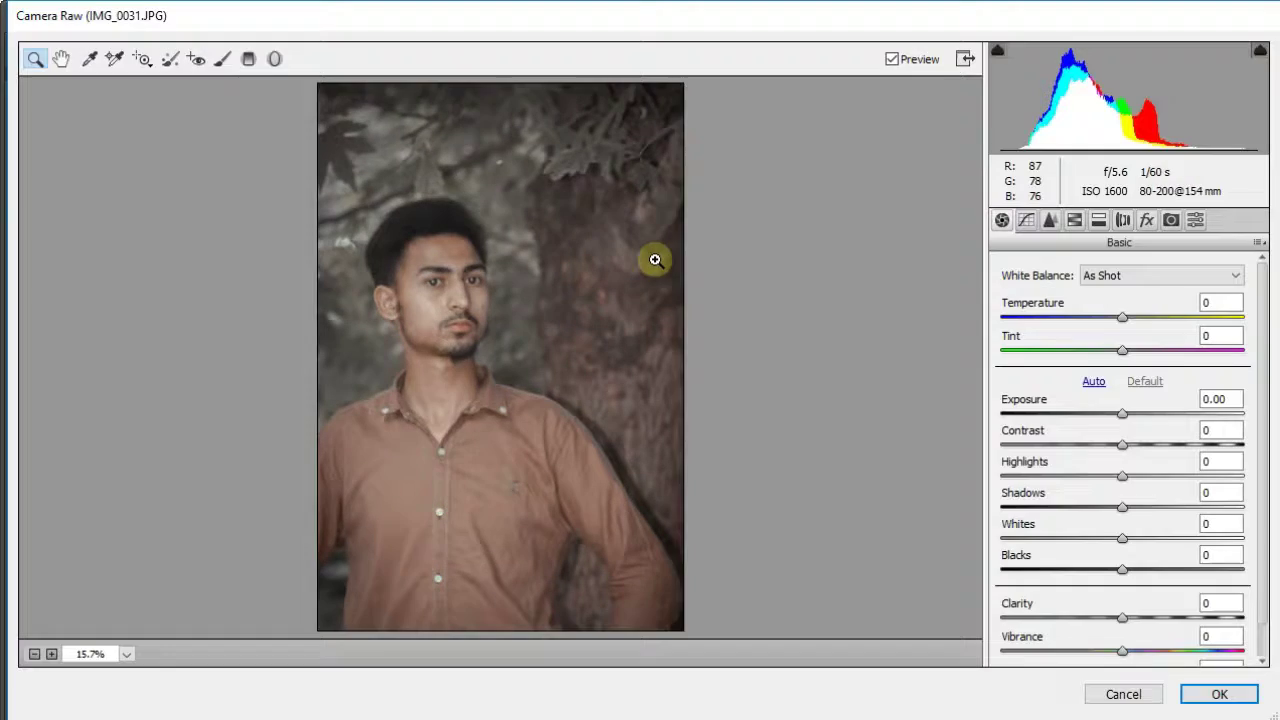
pyautogui.scroll(-1, 1128, 455)
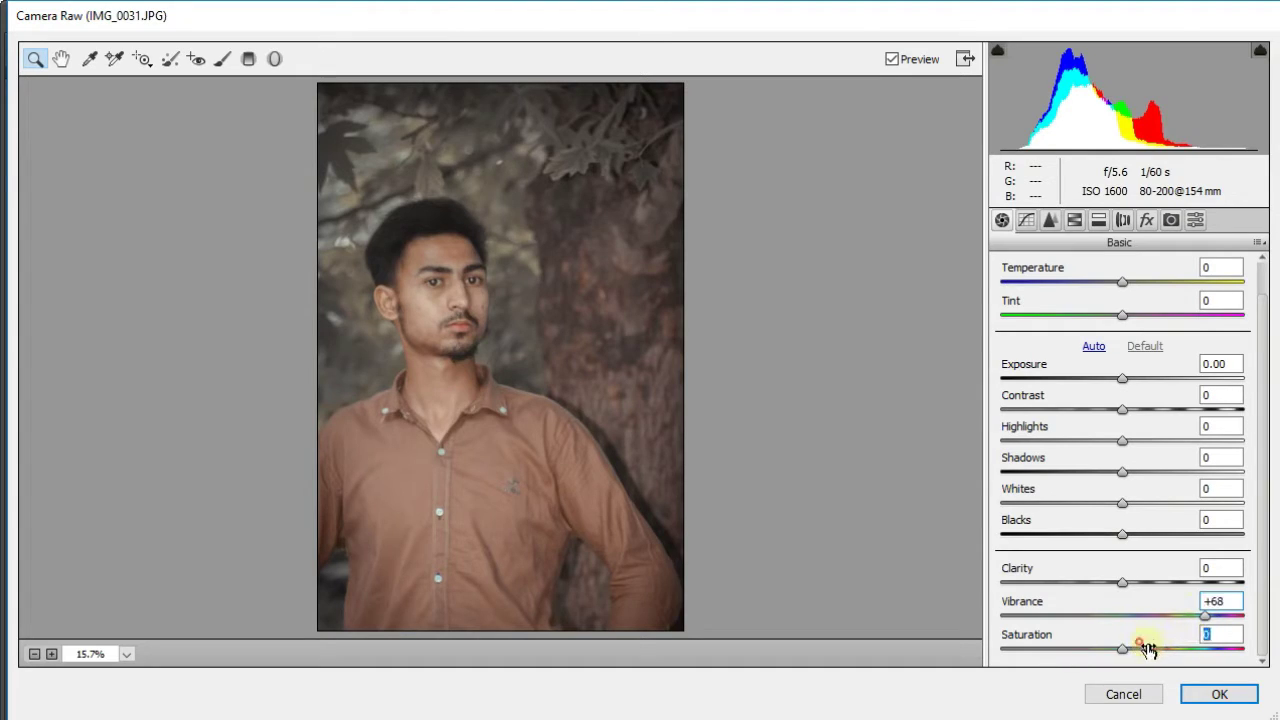
pyautogui.moveTo(1147, 649); pyautogui.dragTo(1160, 650)
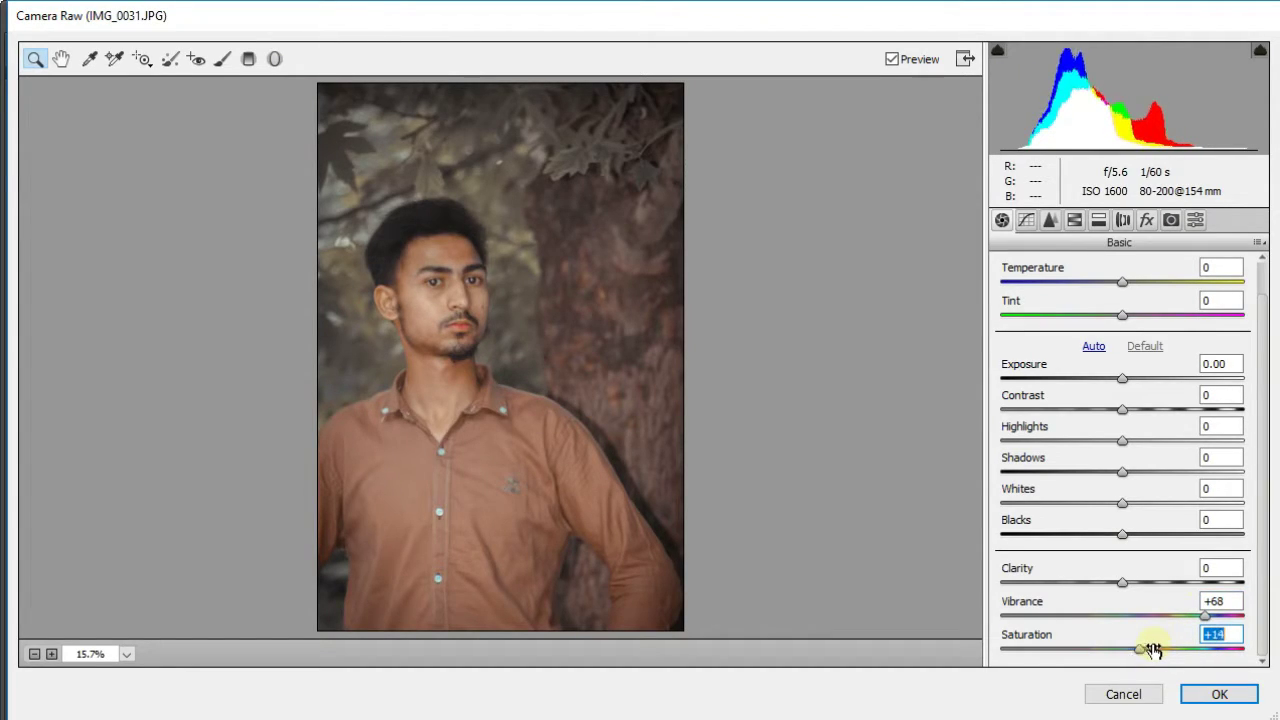
pyautogui.click(1097, 222)
# Set HSL Yellows to saturation +53 / hue -72 and Blues to saturation +100 / hue -98.
pyautogui.click(1078, 224)
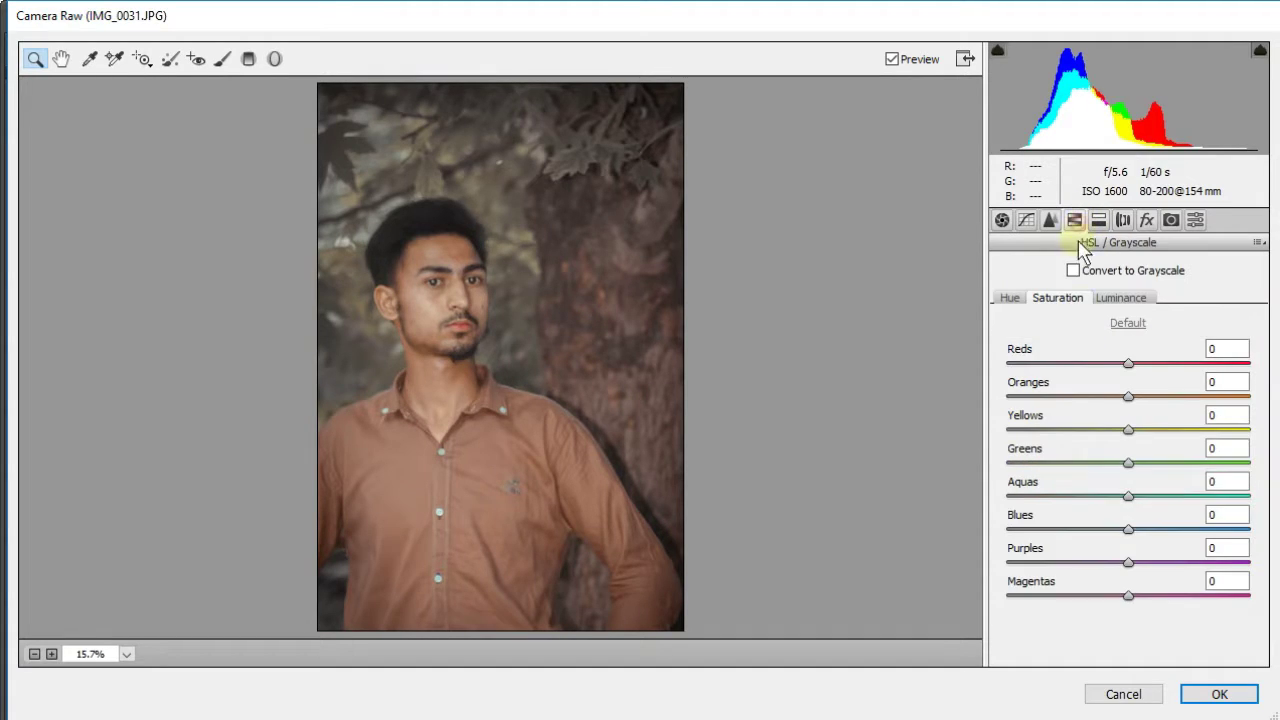
pyautogui.moveTo(1130, 432); pyautogui.dragTo(1195, 432)
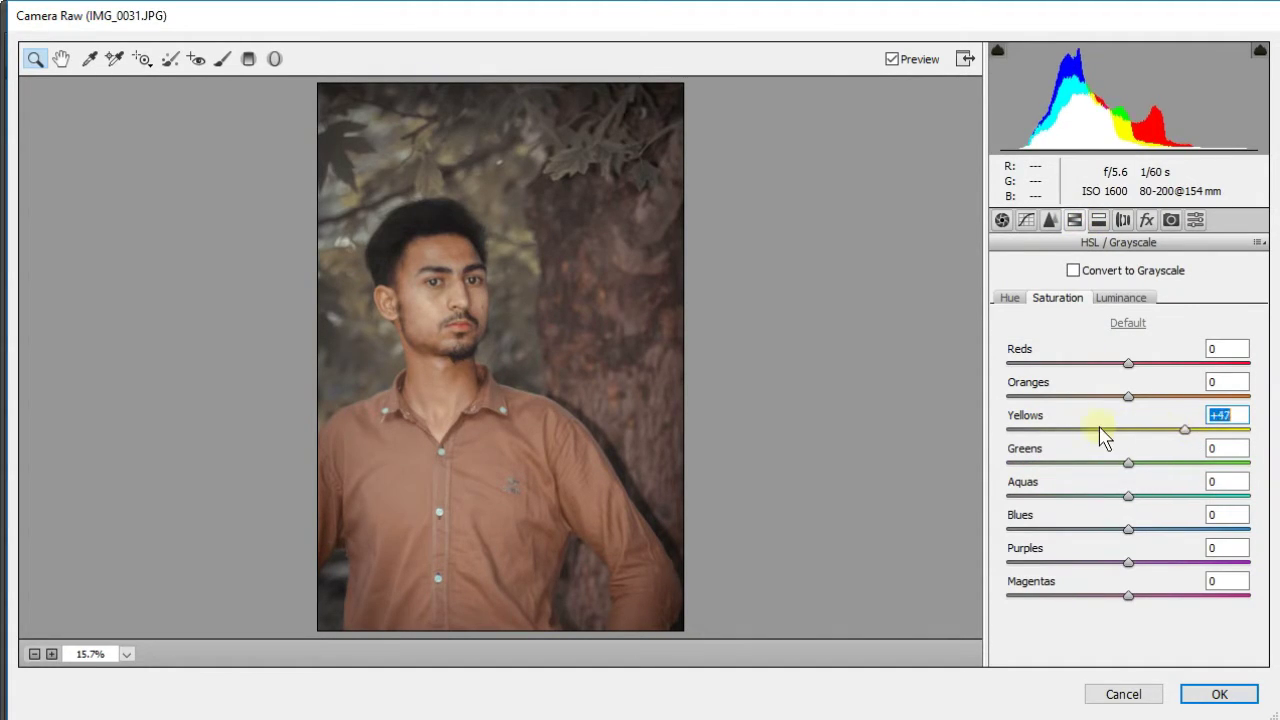
pyautogui.click(1010, 298)
pyautogui.moveTo(1087, 433); pyautogui.dragTo(1042, 430)
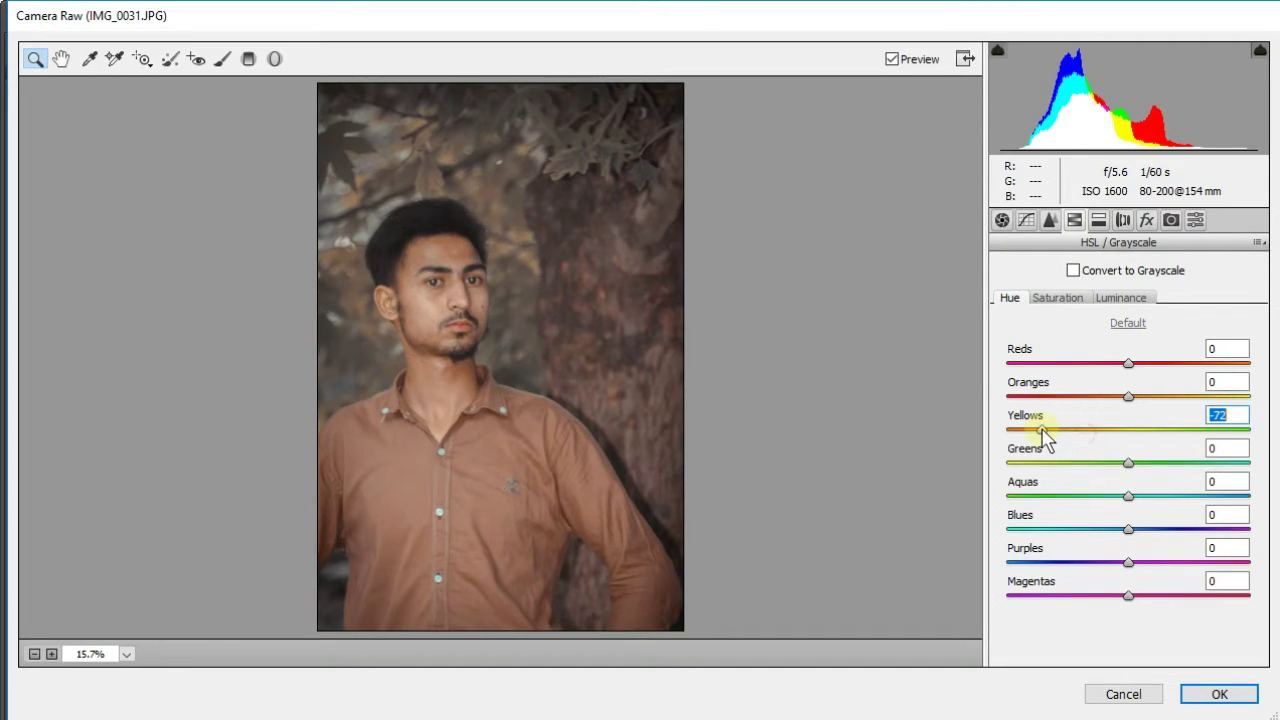
pyautogui.click(1061, 303)
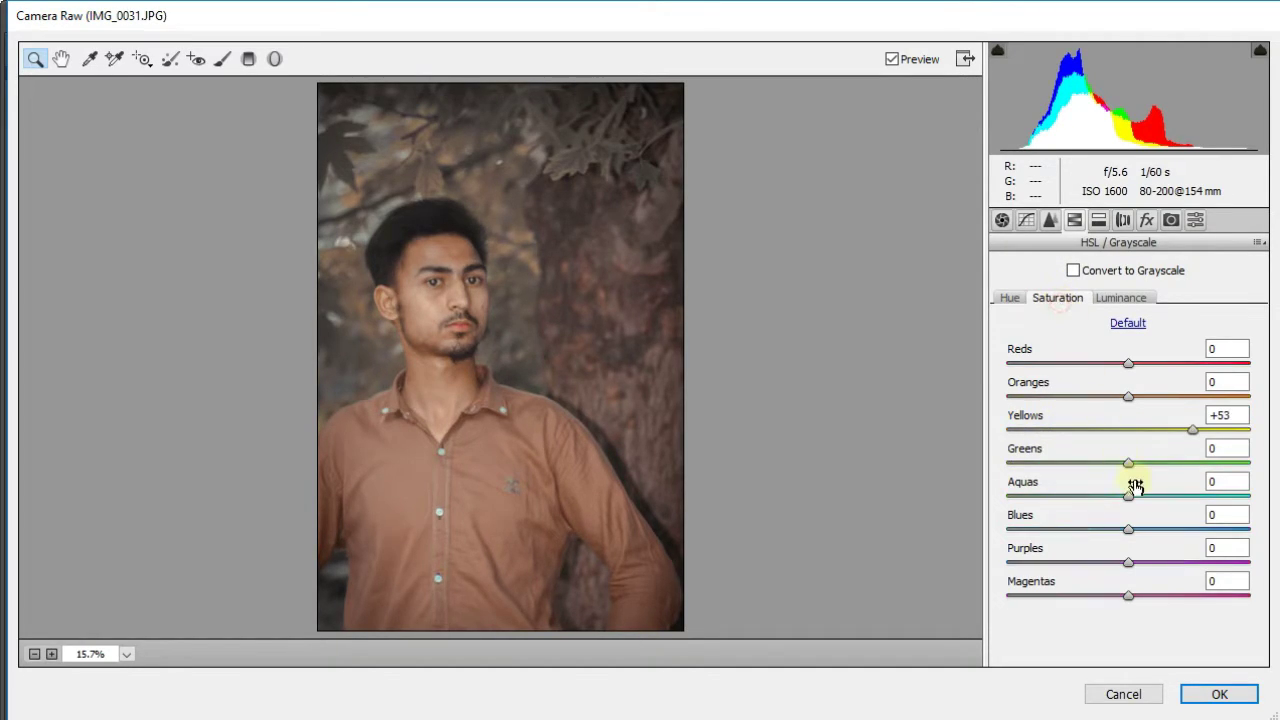
pyautogui.click(1175, 528)
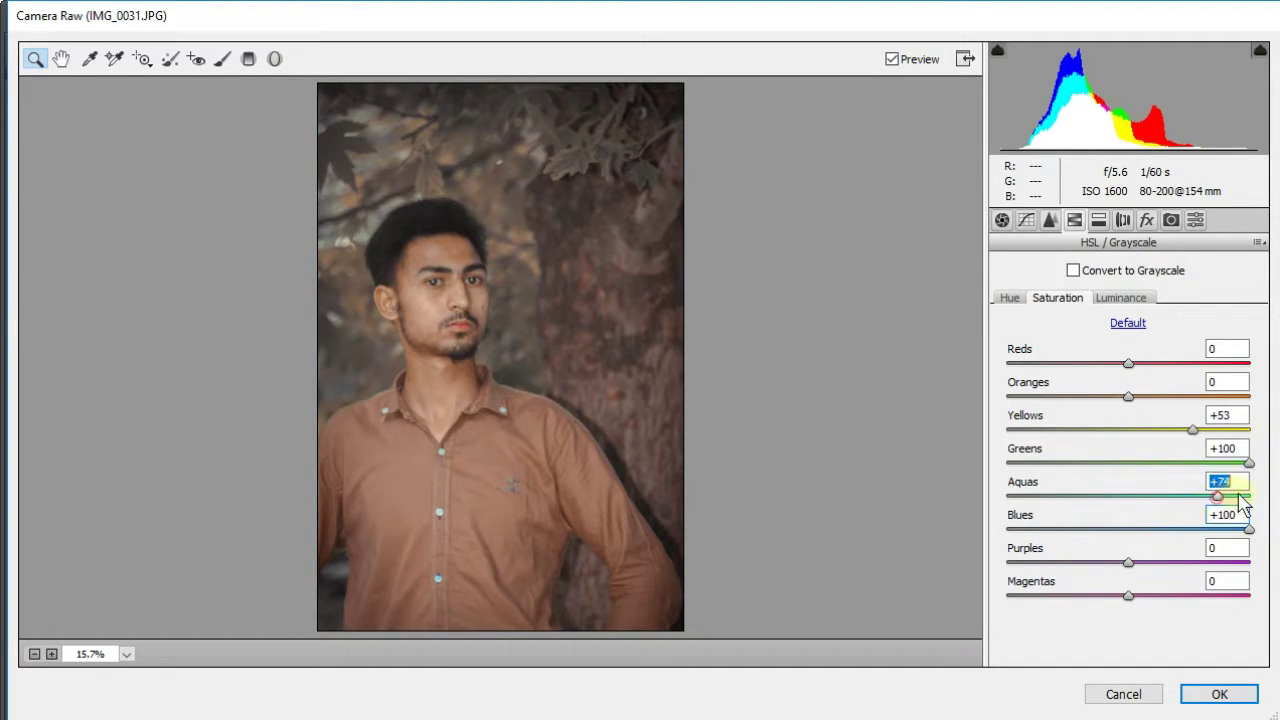
pyautogui.click(1010, 298)
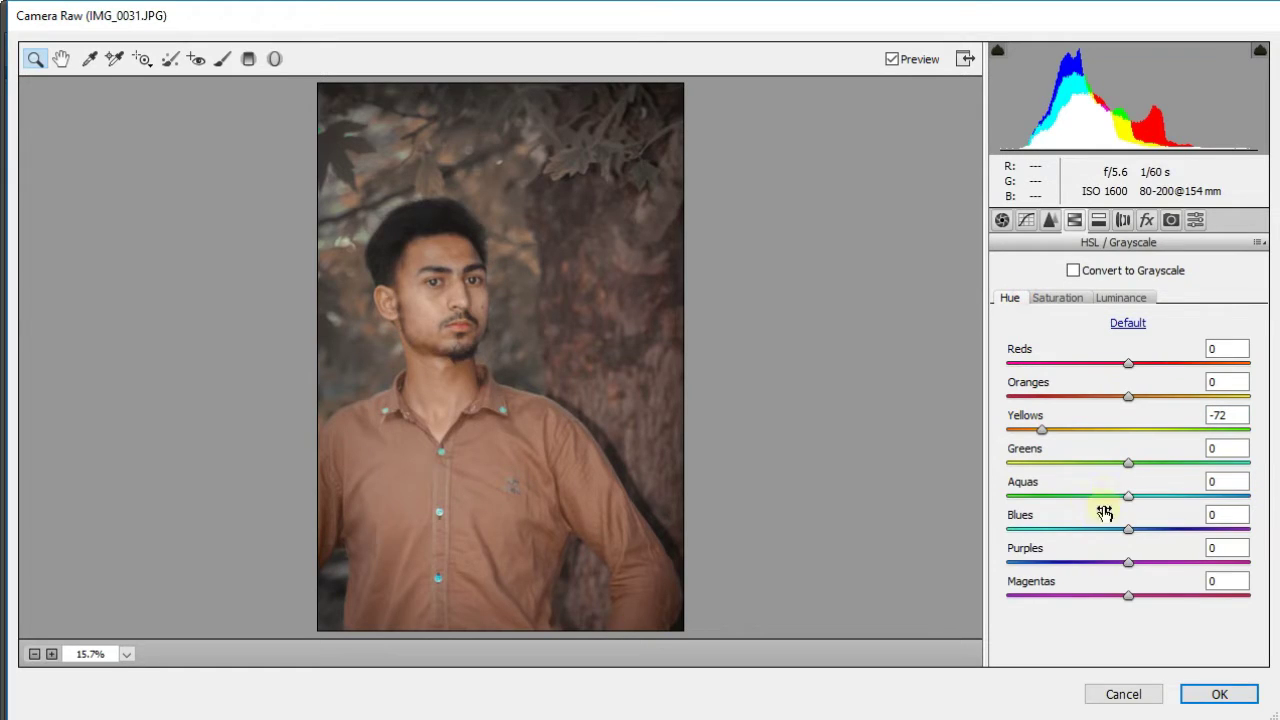
pyautogui.moveTo(1040, 537); pyautogui.dragTo(1012, 535)
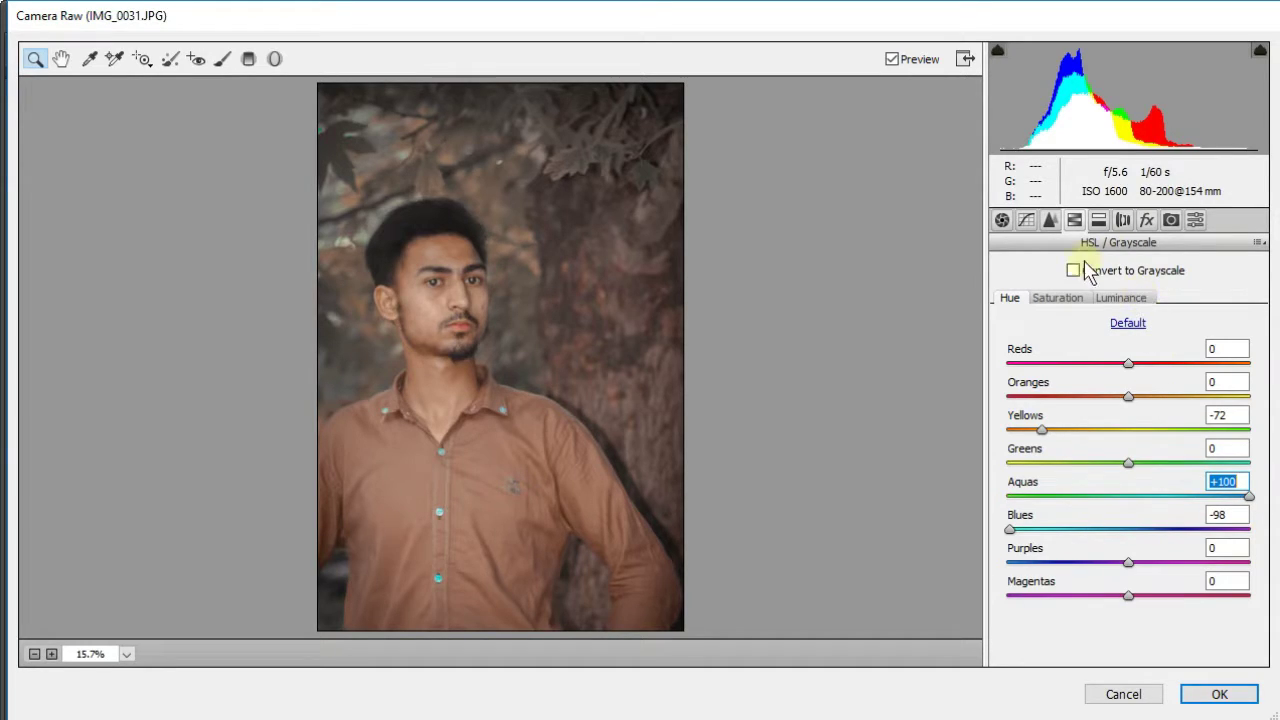
pyautogui.click(1098, 221)
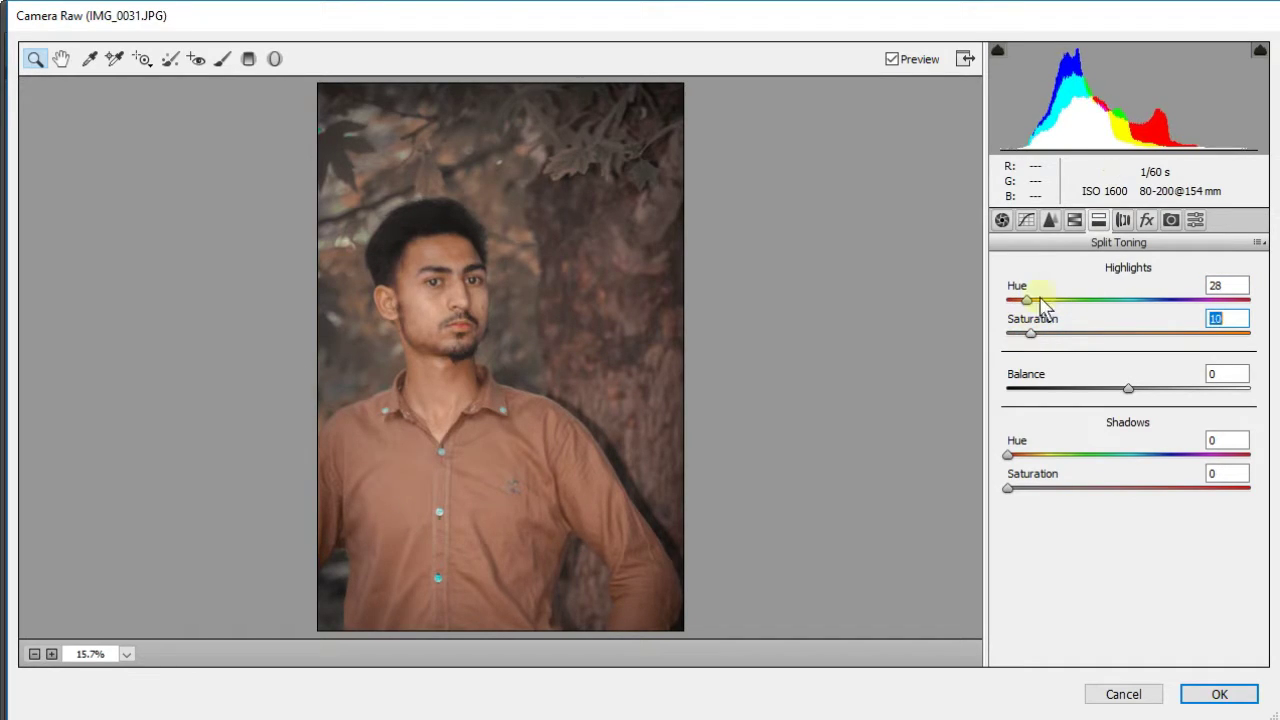
# Split-tone highlights with hue 125 / saturation 7 and shadows with a faint hue 291 / saturation 3.
pyautogui.moveTo(1035, 297); pyautogui.dragTo(1093, 299)
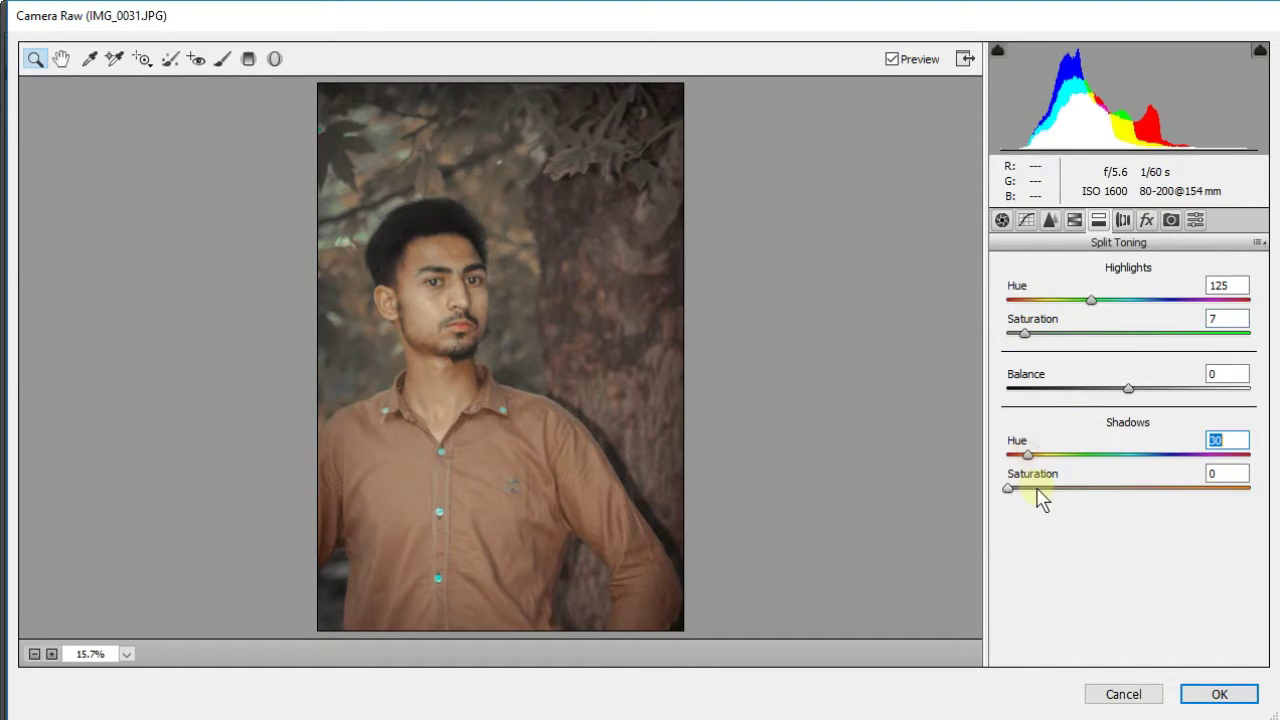
pyautogui.moveTo(1037, 490)
pyautogui.mouseDown()
pyautogui.moveTo(1064, 490)
pyautogui.moveTo(1024, 490)
pyautogui.mouseUp()
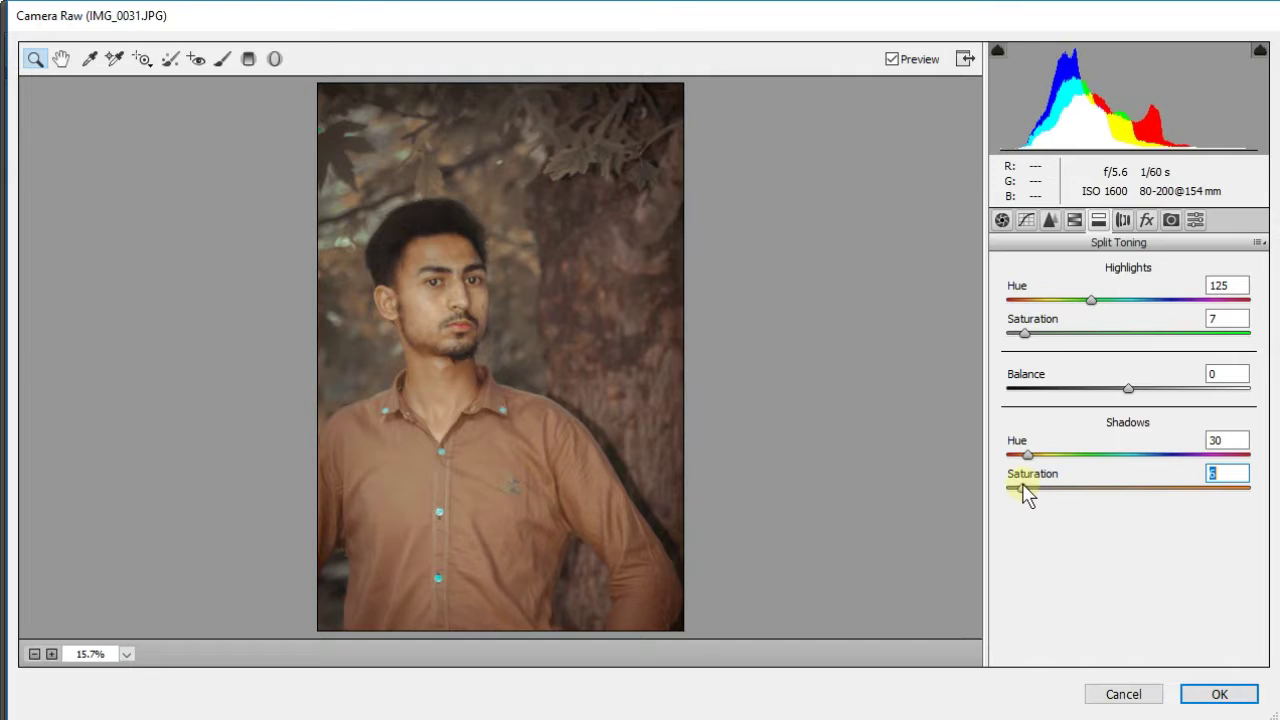
pyautogui.moveTo(1093, 460); pyautogui.dragTo(1157, 460)
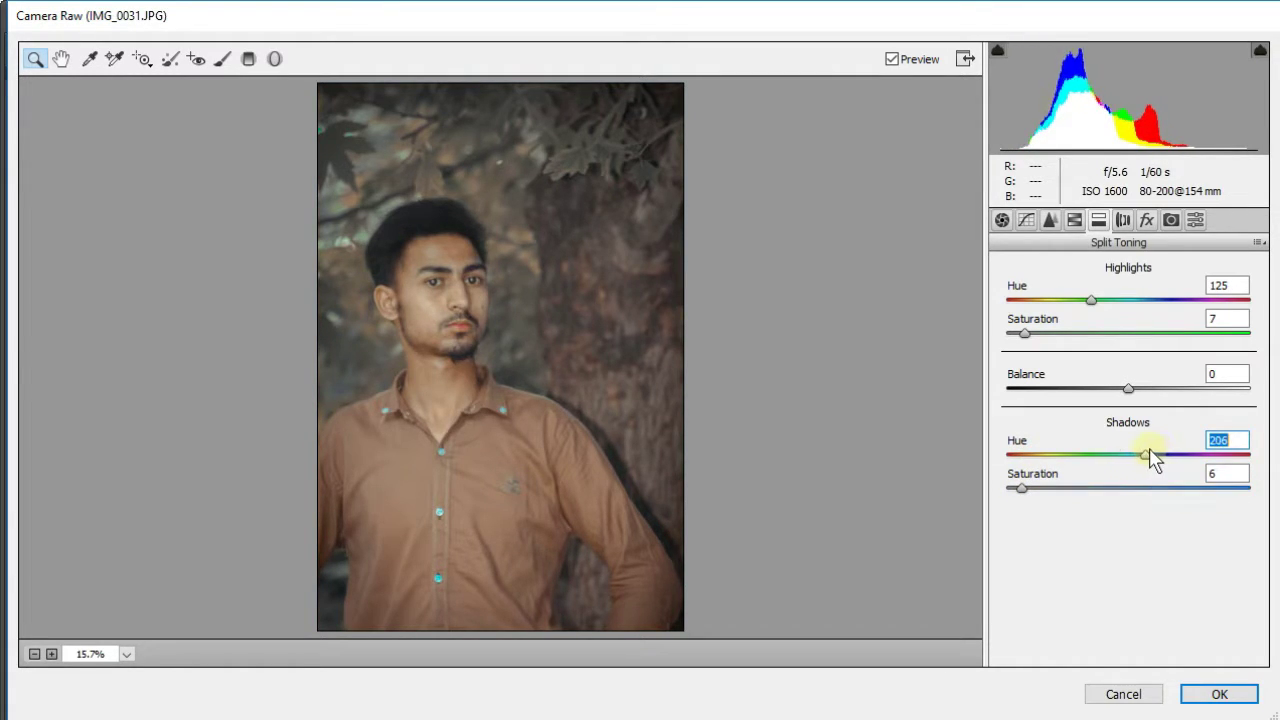
pyautogui.moveTo(1146, 455)
pyautogui.mouseDown()
pyautogui.moveTo(1200, 455)
pyautogui.moveTo(1158, 441)
pyautogui.mouseUp()
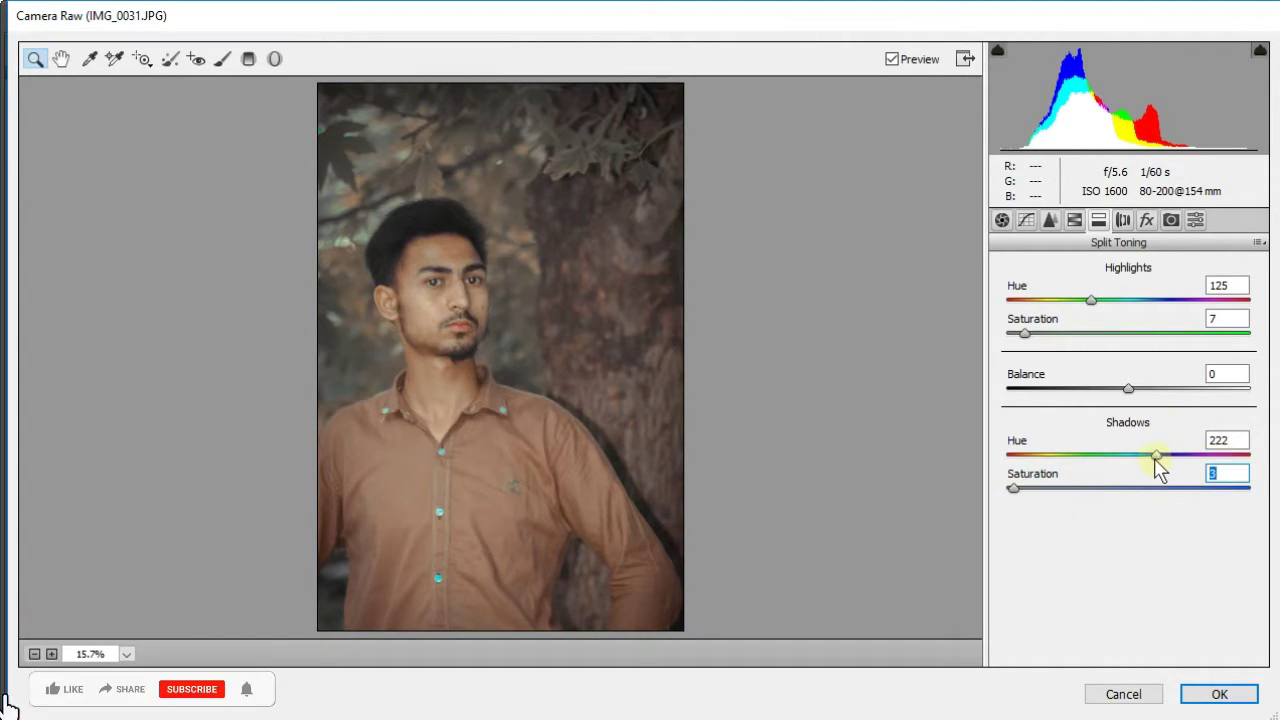
pyautogui.moveTo(1155, 456)
pyautogui.mouseDown()
pyautogui.moveTo(1100, 458)
pyautogui.moveTo(1240, 457)
pyautogui.moveTo(1148, 457)
pyautogui.moveTo(1204, 455)
pyautogui.mouseUp()
# Apply the Camera Raw grading, then crop a little off the portrait's right edge and top.
pyautogui.click(1215, 695)
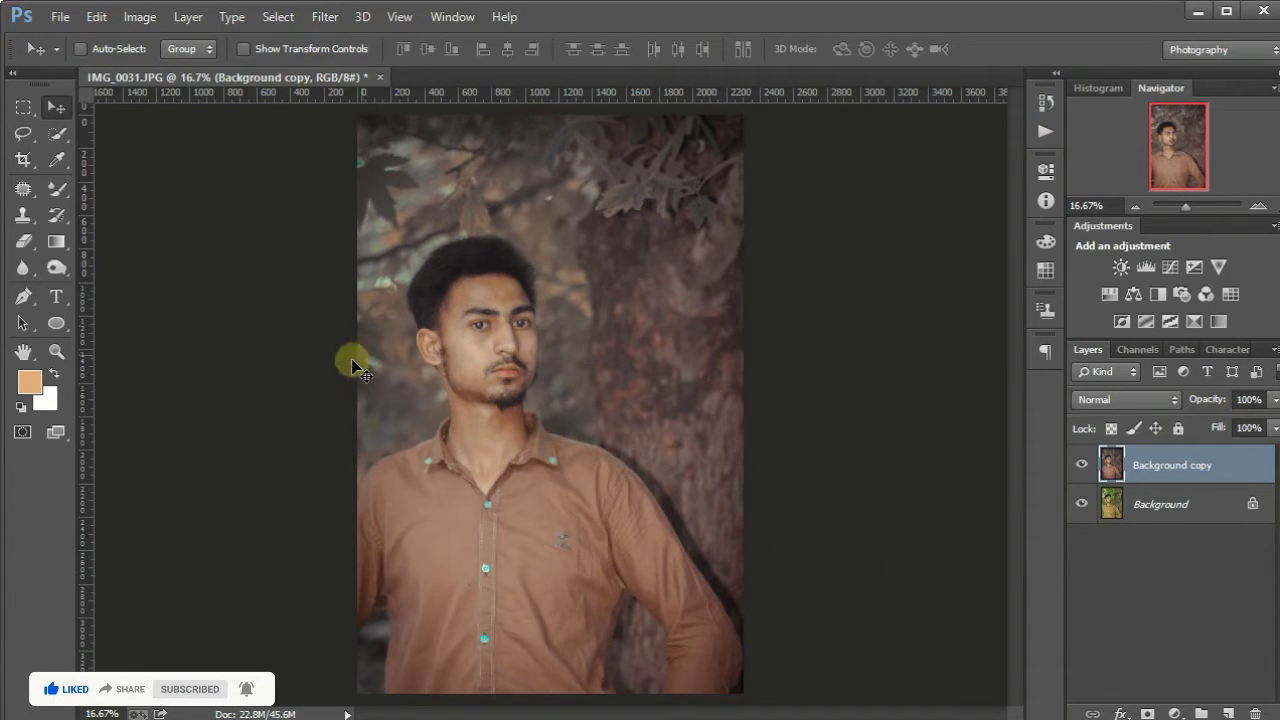
pyautogui.click(22, 159)
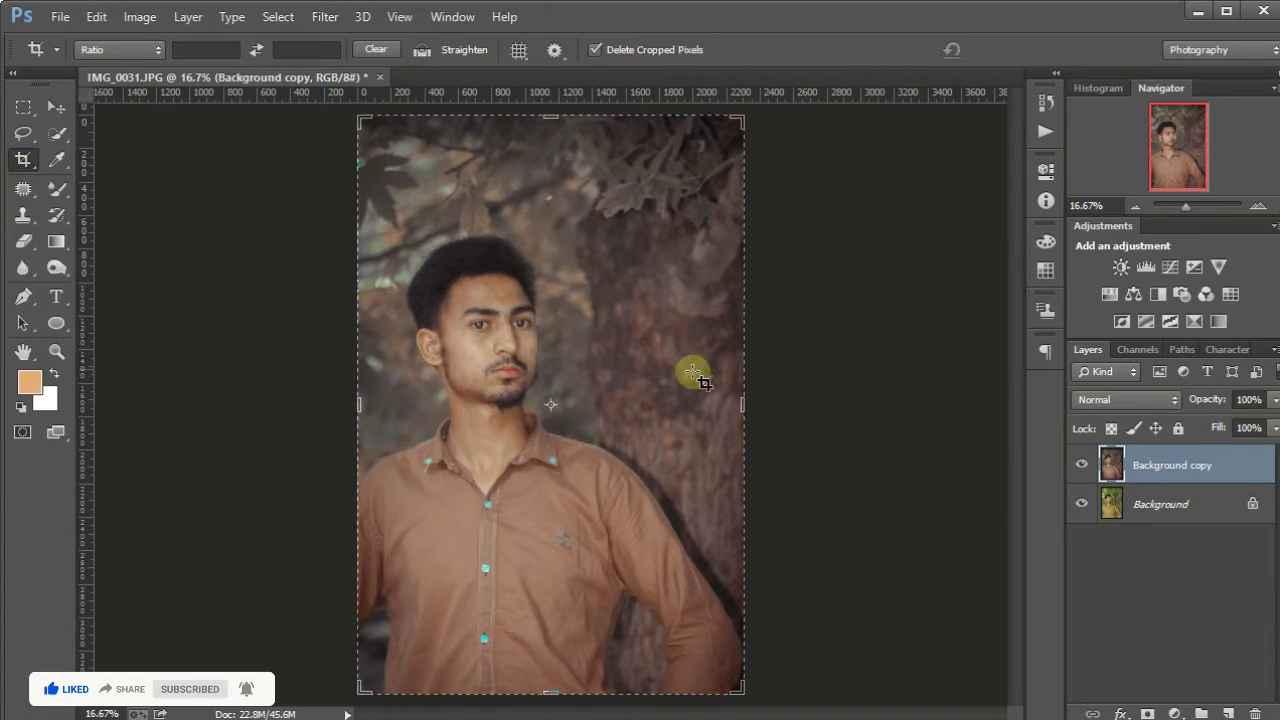
pyautogui.moveTo(739, 403); pyautogui.dragTo(727, 402)
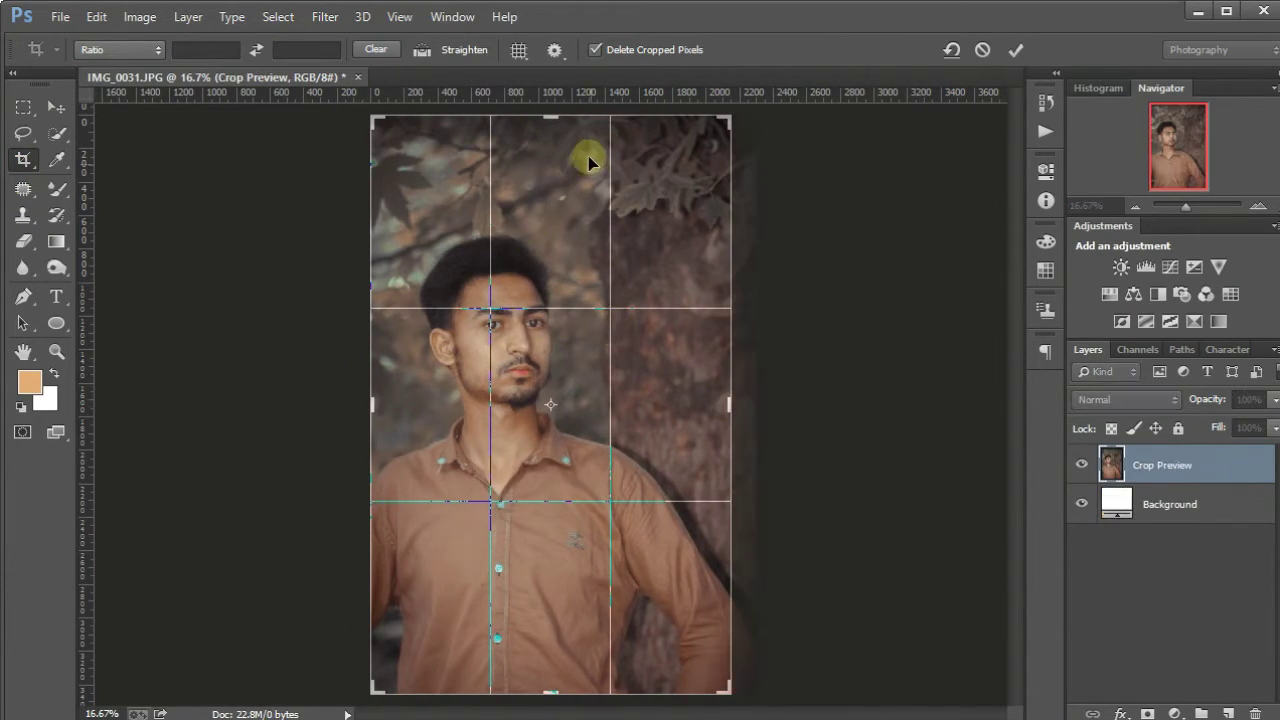
pyautogui.moveTo(560, 113); pyautogui.dragTo(559, 122)
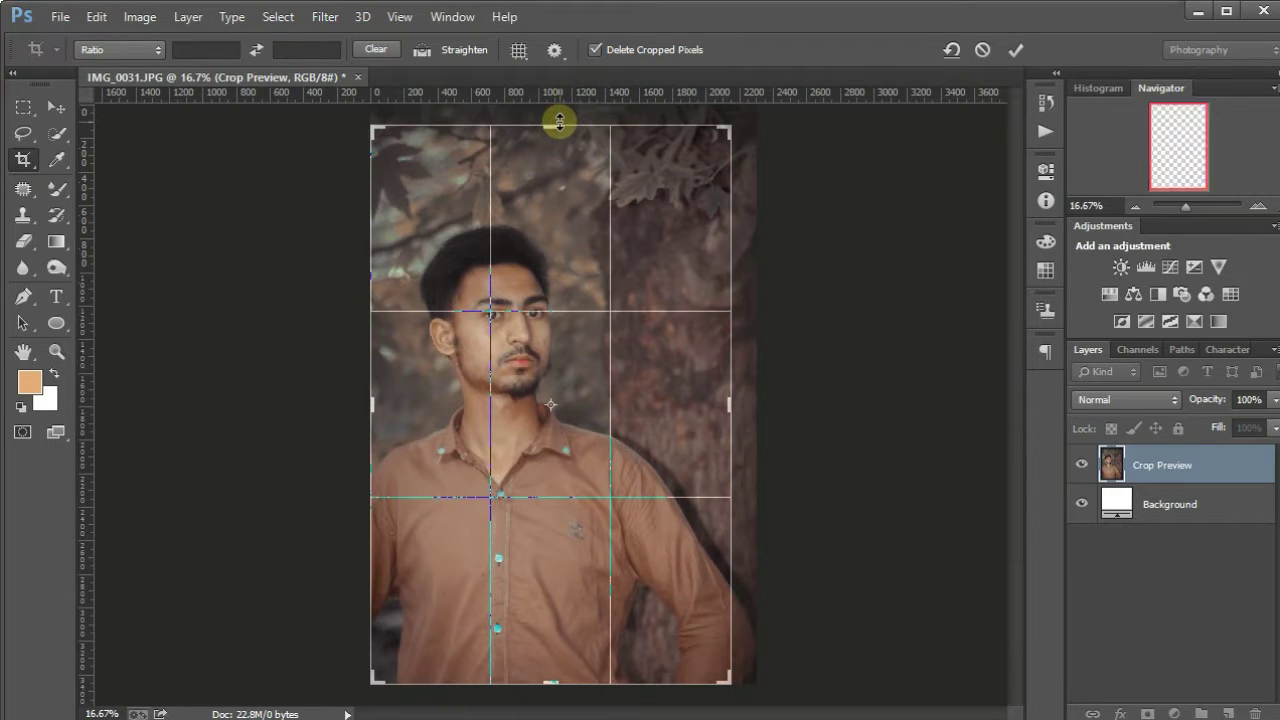
pyautogui.press('Return')
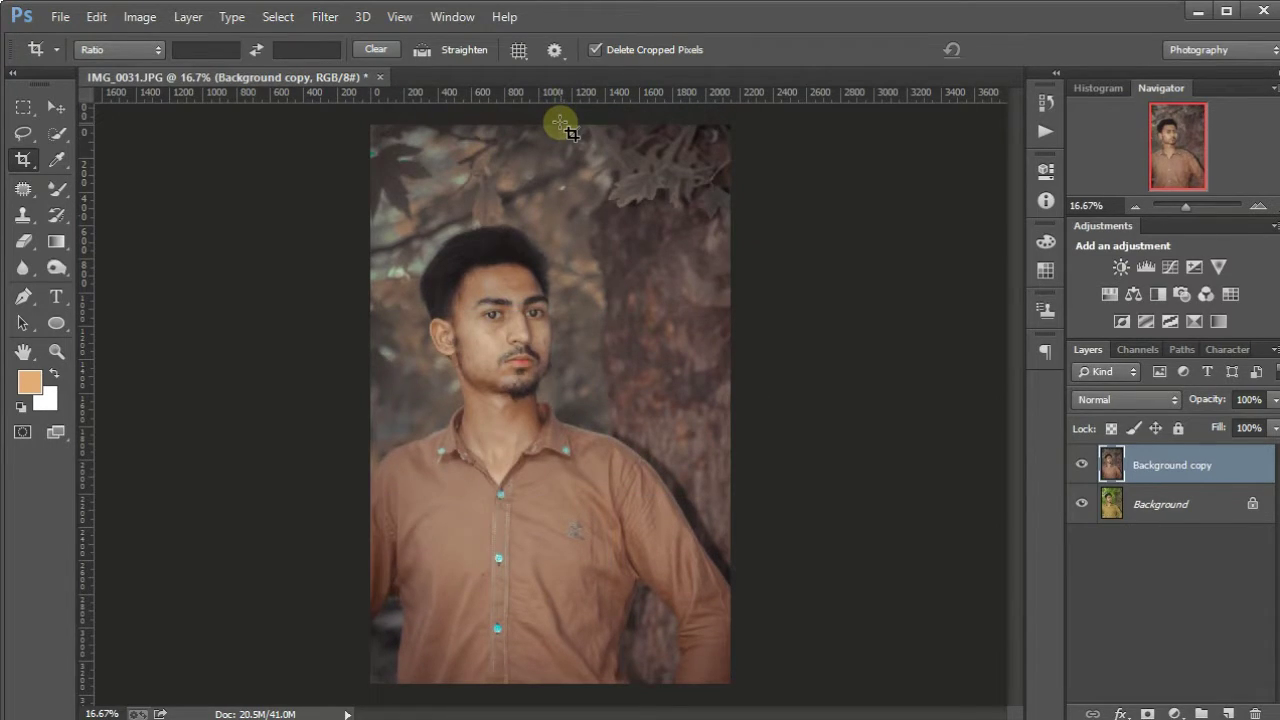
# Open Liquify on the portrait and make a first Forward Warp push on the hair edge.
pyautogui.click(325, 17)
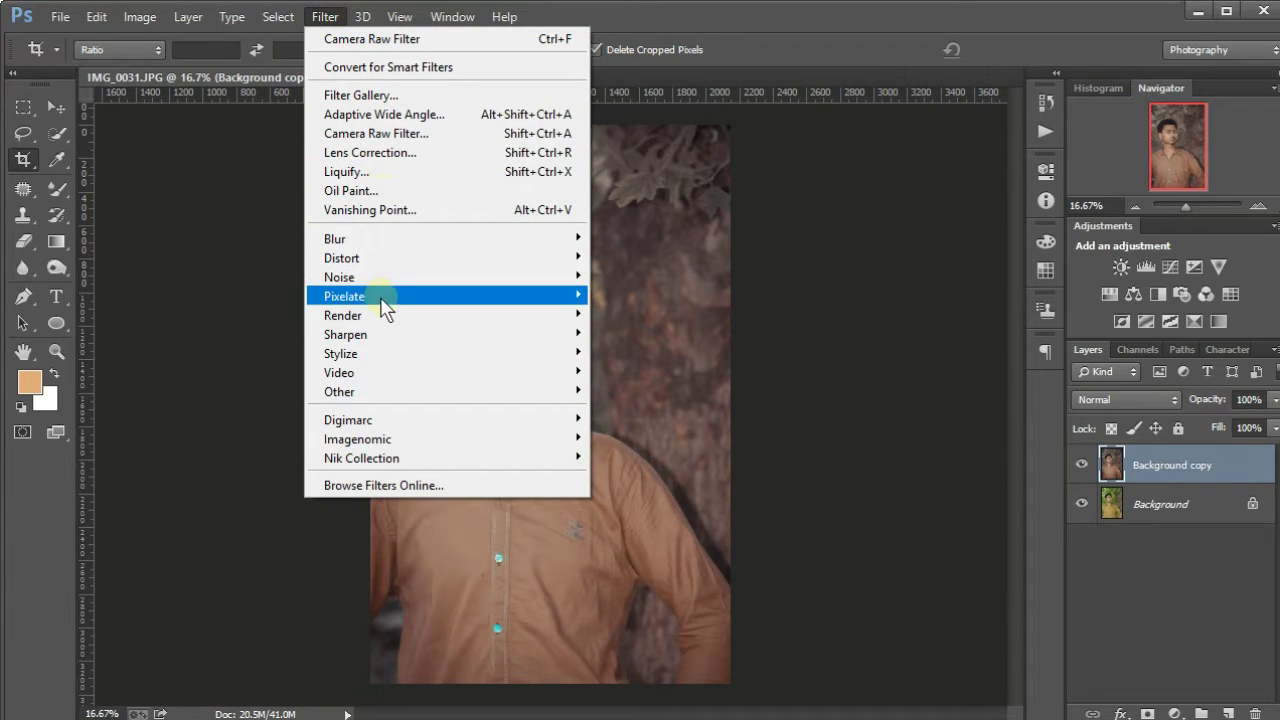
pyautogui.click(361, 174)
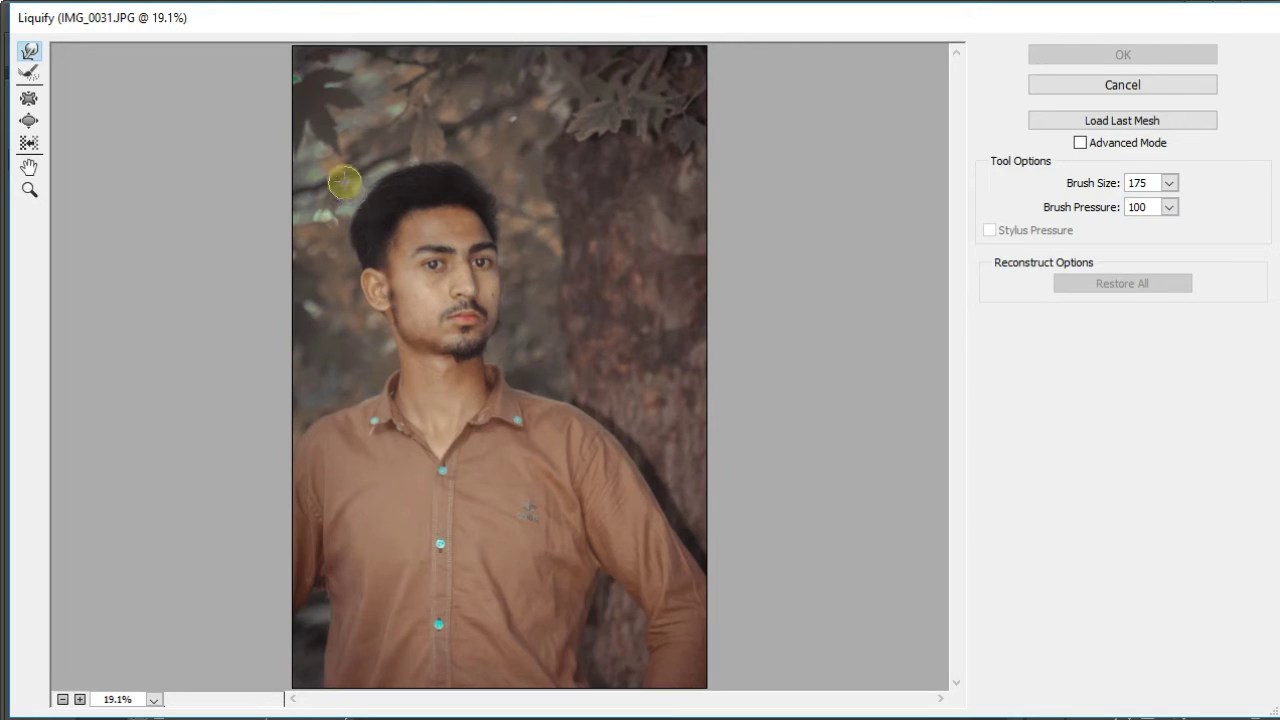
pyautogui.moveTo(323, 171); pyautogui.dragTo(586, 286)
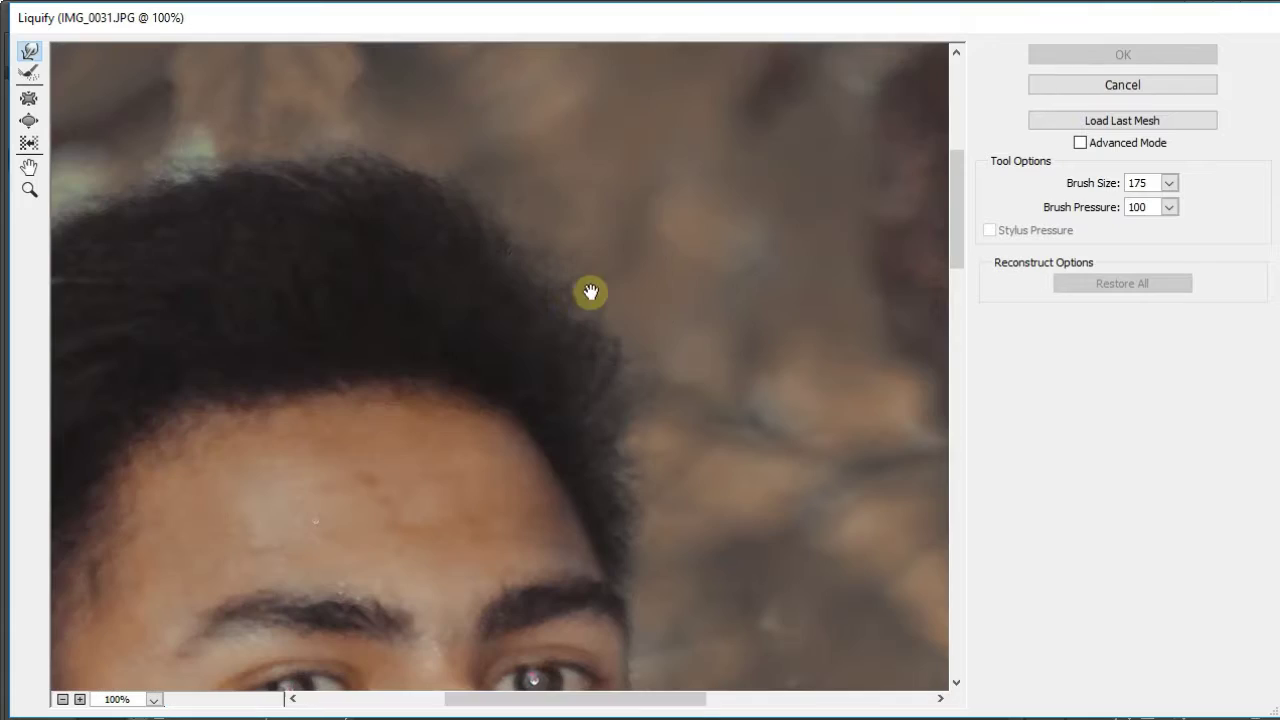
pyautogui.moveTo(662, 423); pyautogui.dragTo(717, 428)
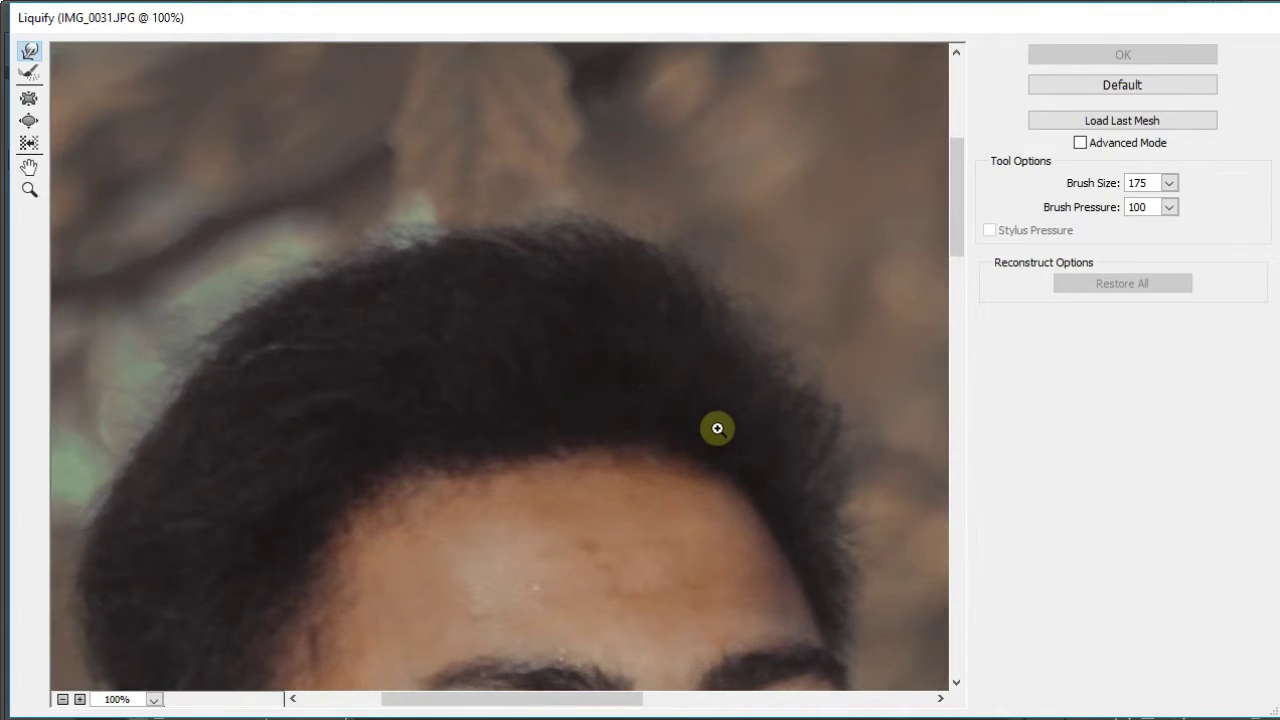
pyautogui.hotkey('ctrl', '-')
pyautogui.hotkey('ctrl', '-')
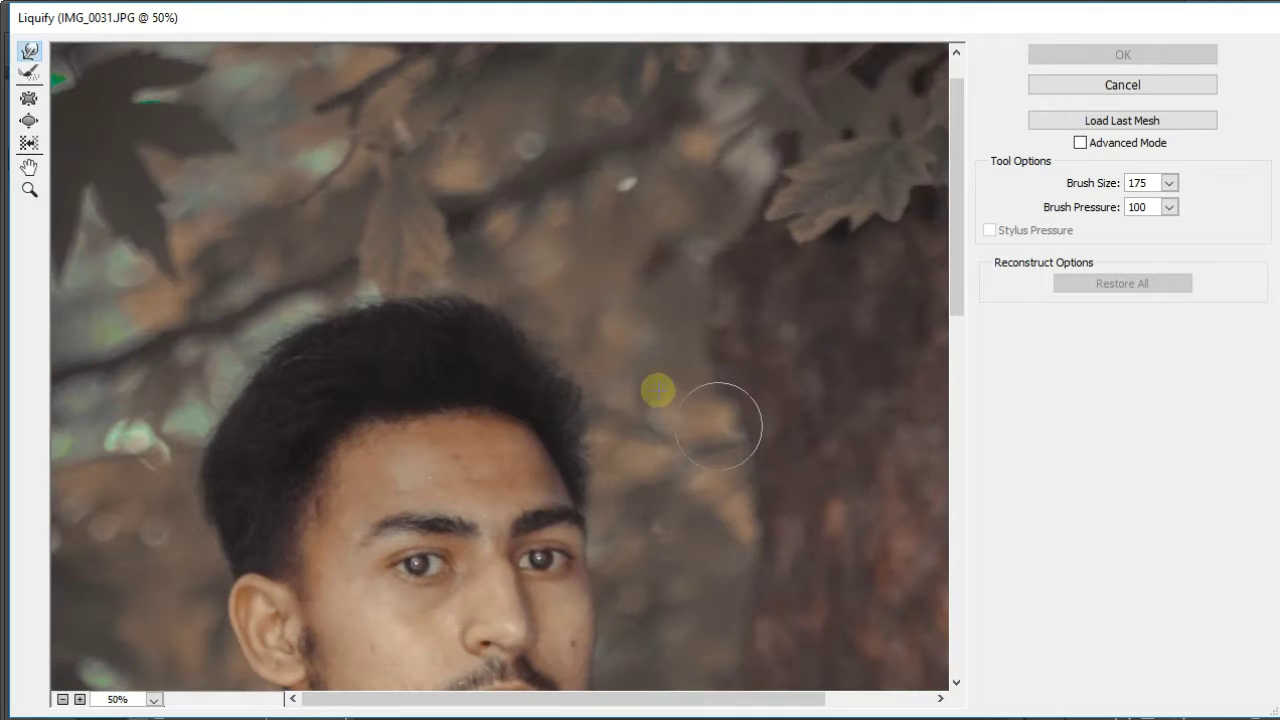
pyautogui.moveTo(580, 358)
pyautogui.mouseDown()
pyautogui.moveTo(563, 378)
pyautogui.moveTo(594, 380)
pyautogui.mouseUp()
# With a 400 px brush, push the top and upper-left hair outline outward and upward.
pyautogui.press(']')
pyautogui.press(']')
pyautogui.press(']')
pyautogui.press(']')
pyautogui.press(']')
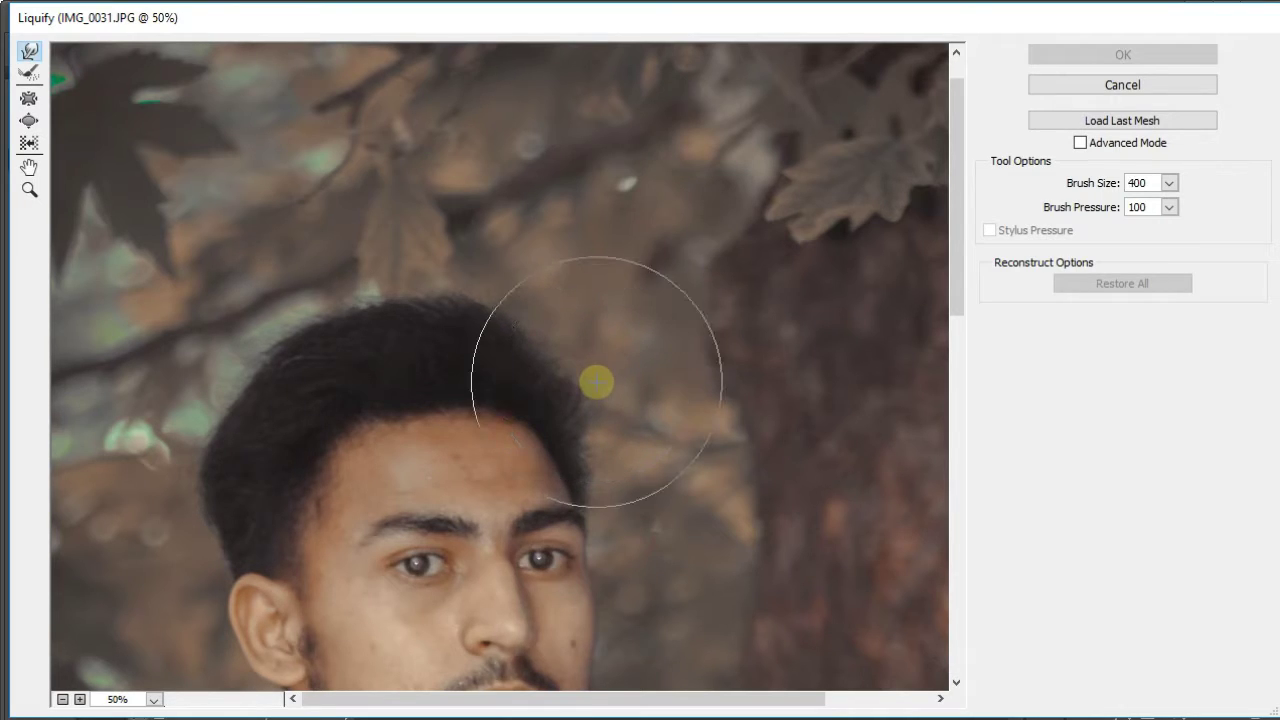
pyautogui.press('[')
pyautogui.press('[')
pyautogui.press('[')
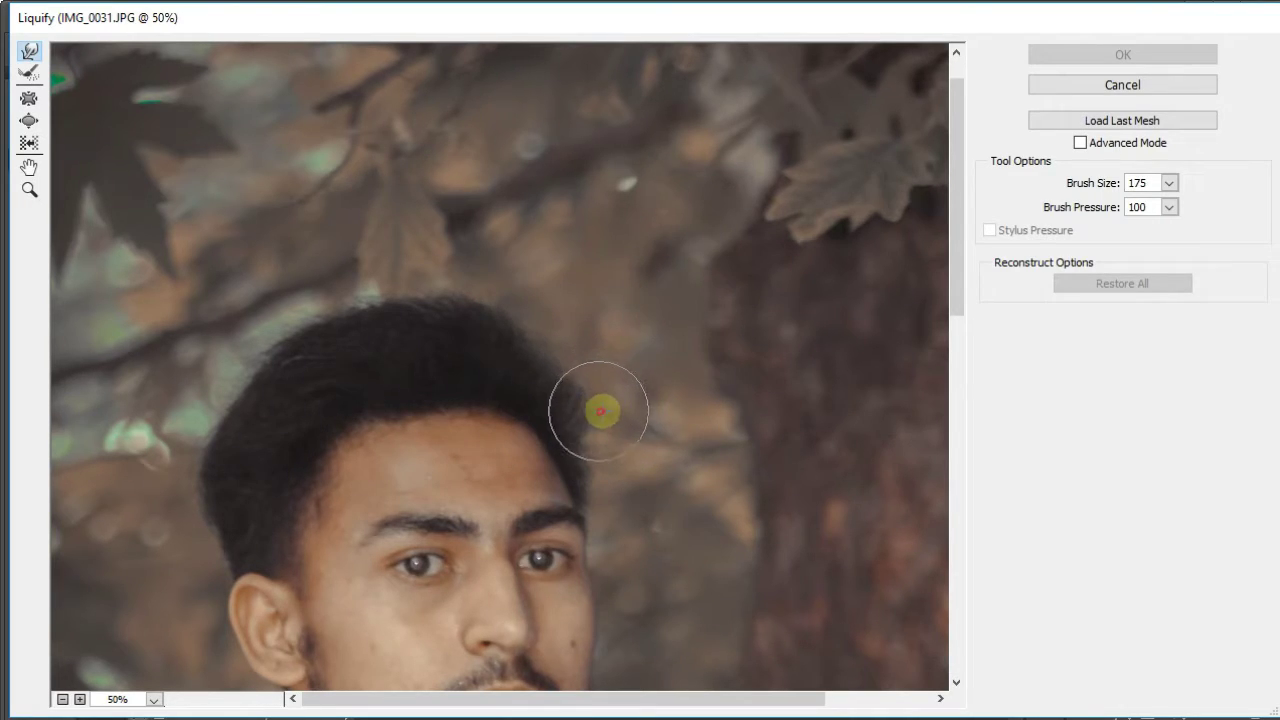
pyautogui.moveTo(600, 411); pyautogui.dragTo(831, 329)
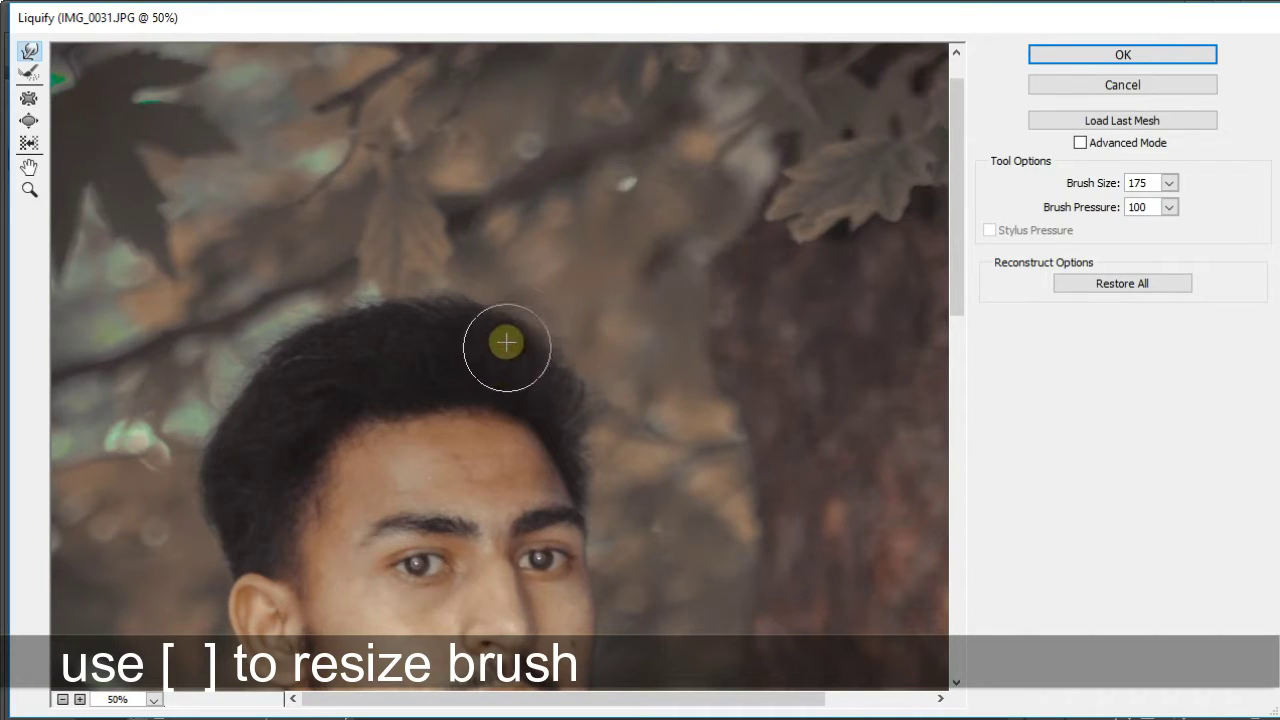
pyautogui.press(']')
pyautogui.press(']')
pyautogui.press(']')
pyautogui.press(']')
pyautogui.press(']')
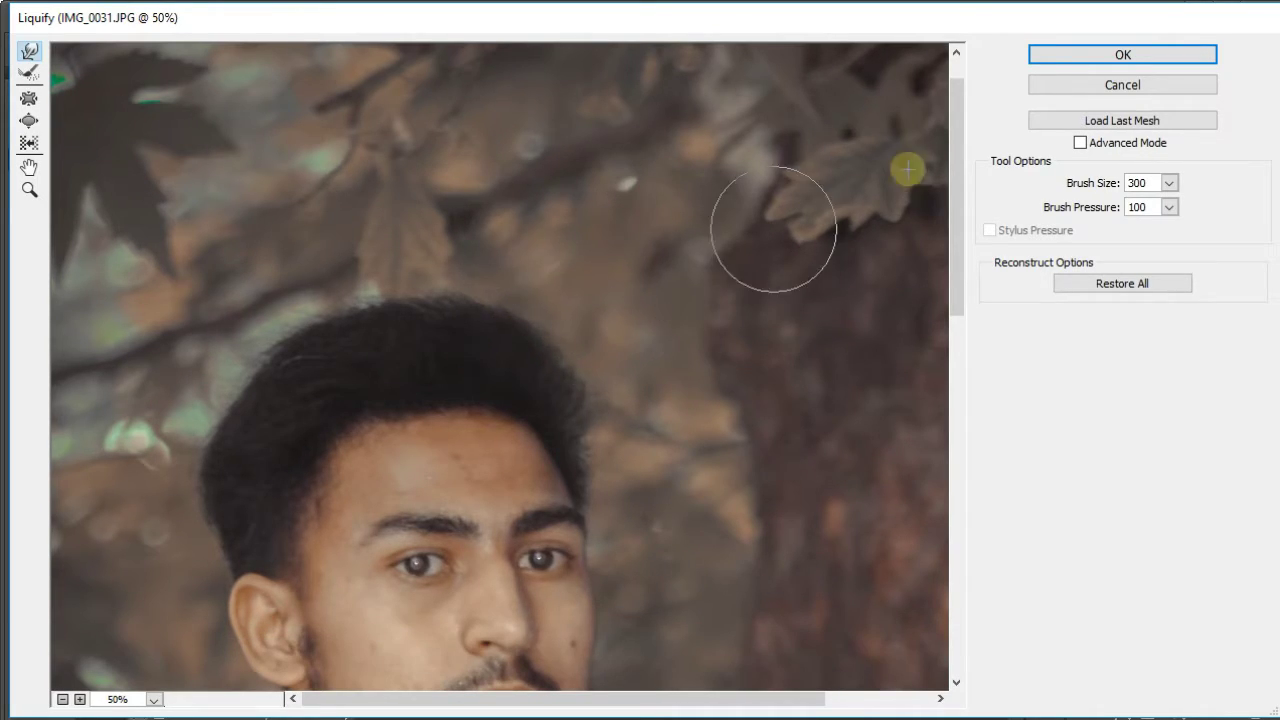
pyautogui.press(']')
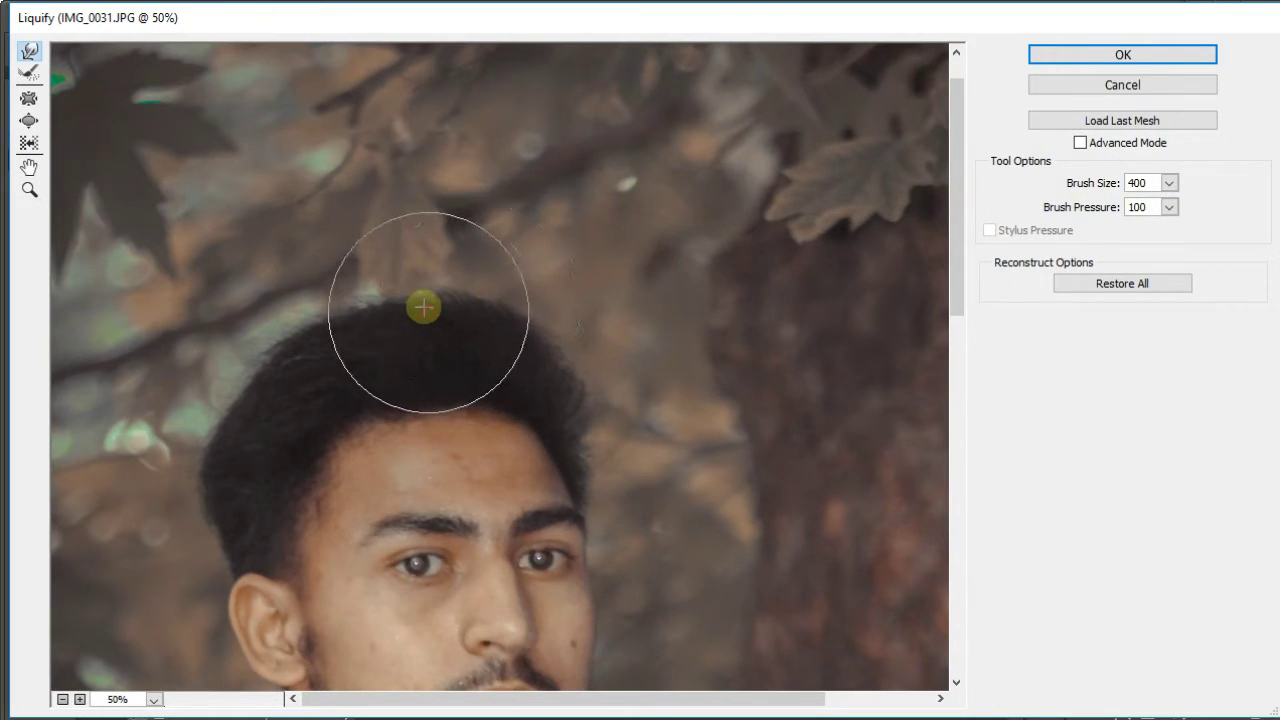
pyautogui.moveTo(424, 308)
pyautogui.mouseDown()
pyautogui.moveTo(337, 337)
pyautogui.moveTo(268, 391)
pyautogui.moveTo(257, 380)
pyautogui.moveTo(226, 416)
pyautogui.mouseUp()
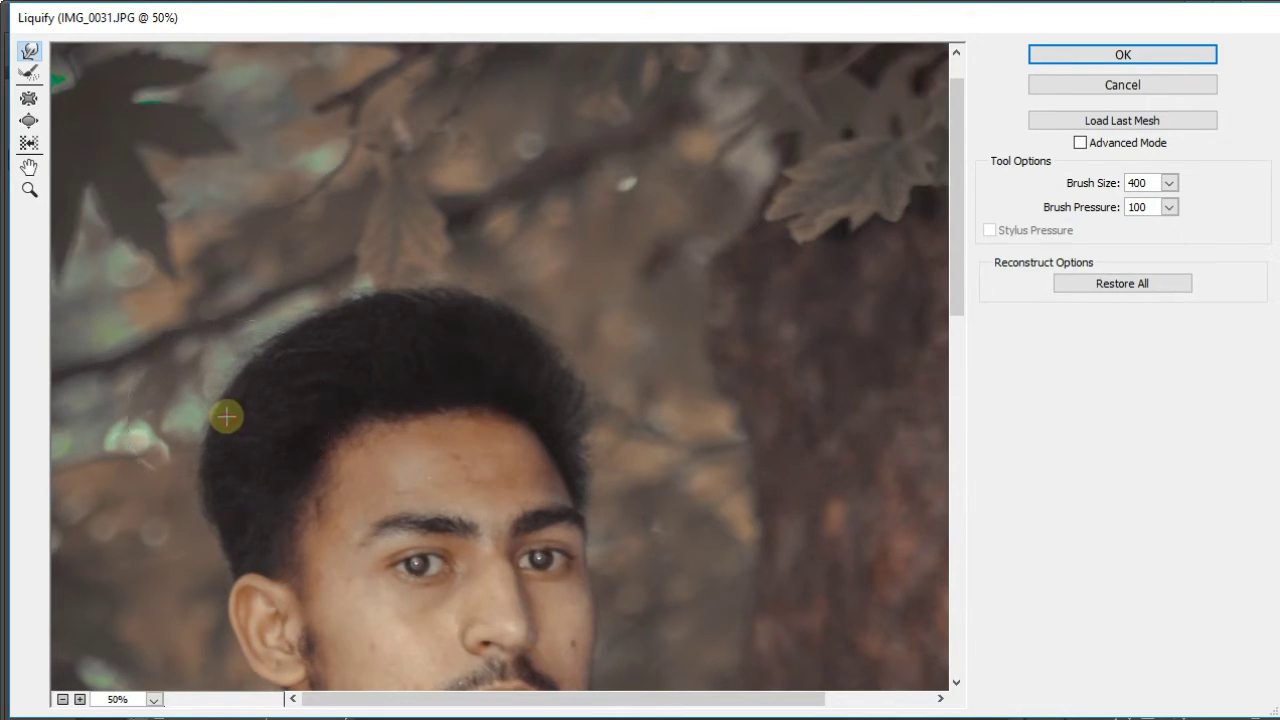
pyautogui.moveTo(300, 374)
pyautogui.mouseDown()
pyautogui.moveTo(289, 337)
pyautogui.moveTo(215, 368)
pyautogui.moveTo(206, 391)
pyautogui.moveTo(286, 371)
pyautogui.moveTo(374, 314)
pyautogui.moveTo(329, 309)
pyautogui.moveTo(294, 334)
pyautogui.moveTo(511, 303)
pyautogui.moveTo(417, 277)
pyautogui.moveTo(609, 331)
pyautogui.moveTo(591, 306)
pyautogui.moveTo(463, 309)
pyautogui.moveTo(509, 289)
pyautogui.moveTo(457, 358)
pyautogui.moveTo(650, 484)
pyautogui.mouseUp()
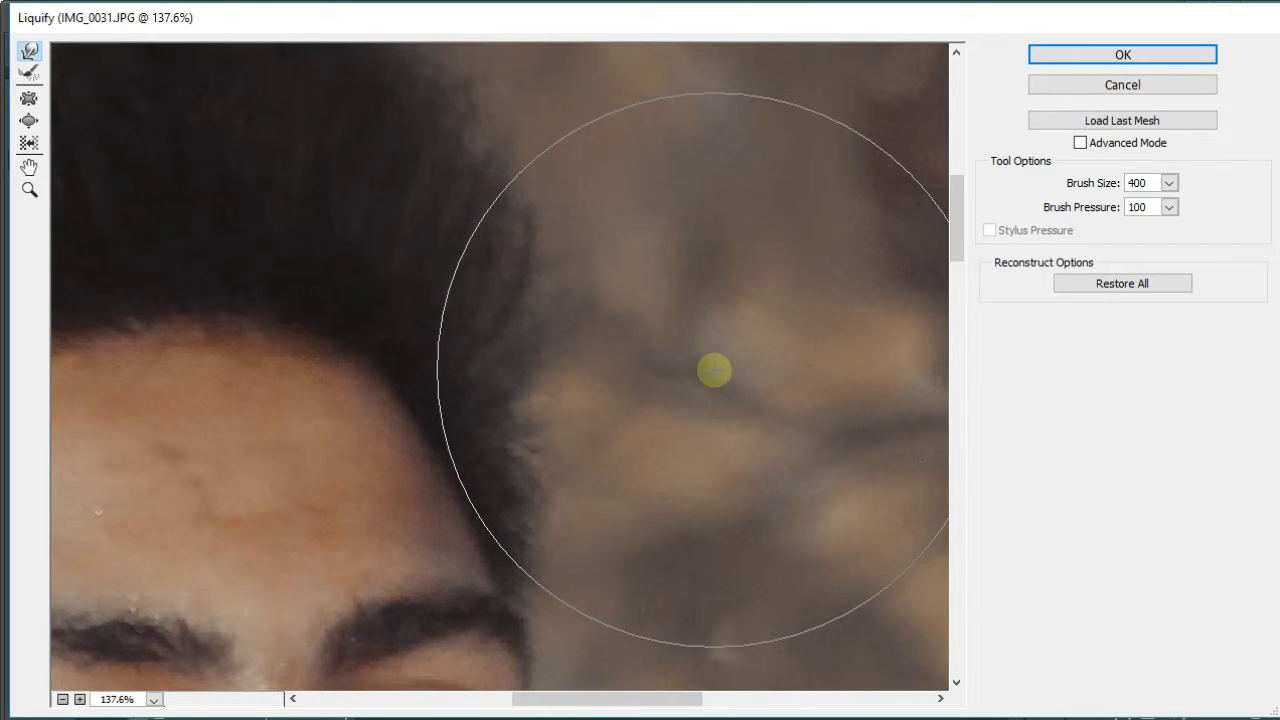
# With a 200 px brush, warp the hair beside the forehead outward and commit the Liquify.
pyautogui.press('[')
pyautogui.press('[')
pyautogui.press('[')
pyautogui.press('[')
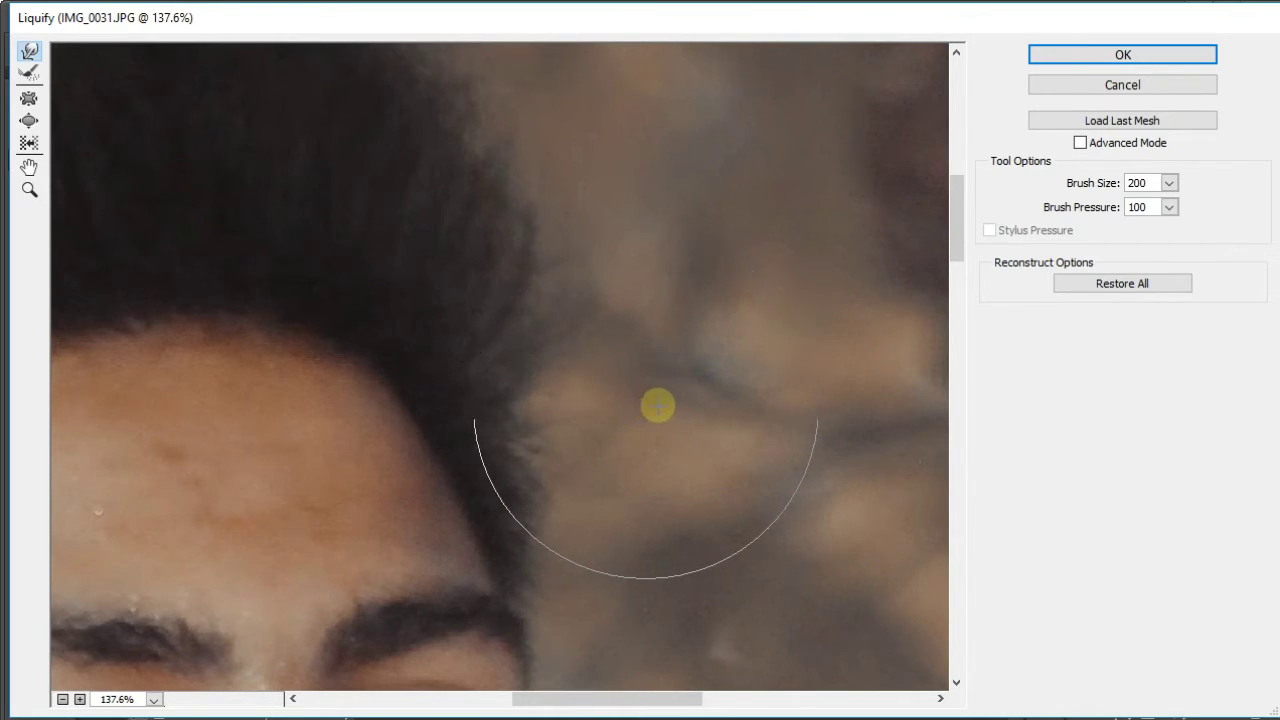
pyautogui.moveTo(657, 405)
pyautogui.mouseDown()
pyautogui.moveTo(623, 403)
pyautogui.moveTo(646, 400)
pyautogui.moveTo(580, 357)
pyautogui.moveTo(620, 391)
pyautogui.moveTo(619, 437)
pyautogui.moveTo(634, 437)
pyautogui.moveTo(643, 380)
pyautogui.moveTo(583, 303)
pyautogui.moveTo(645, 317)
pyautogui.moveTo(683, 409)
pyautogui.moveTo(680, 371)
pyautogui.moveTo(643, 331)
pyautogui.moveTo(655, 283)
pyautogui.moveTo(634, 257)
pyautogui.moveTo(654, 266)
pyautogui.moveTo(620, 240)
pyautogui.moveTo(805, 336)
pyautogui.mouseUp()
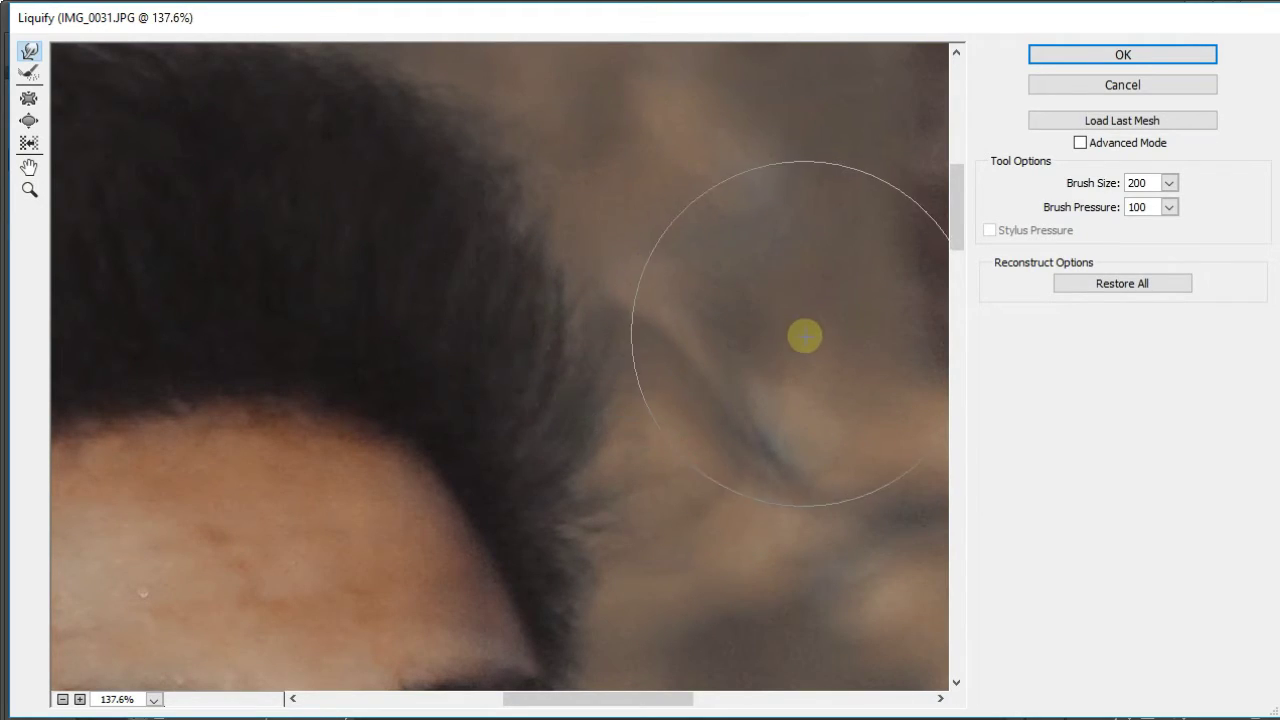
pyautogui.scroll(-1, 805, 337)
pyautogui.scroll(-1, 805, 338)
pyautogui.scroll(-1, 806, 339)
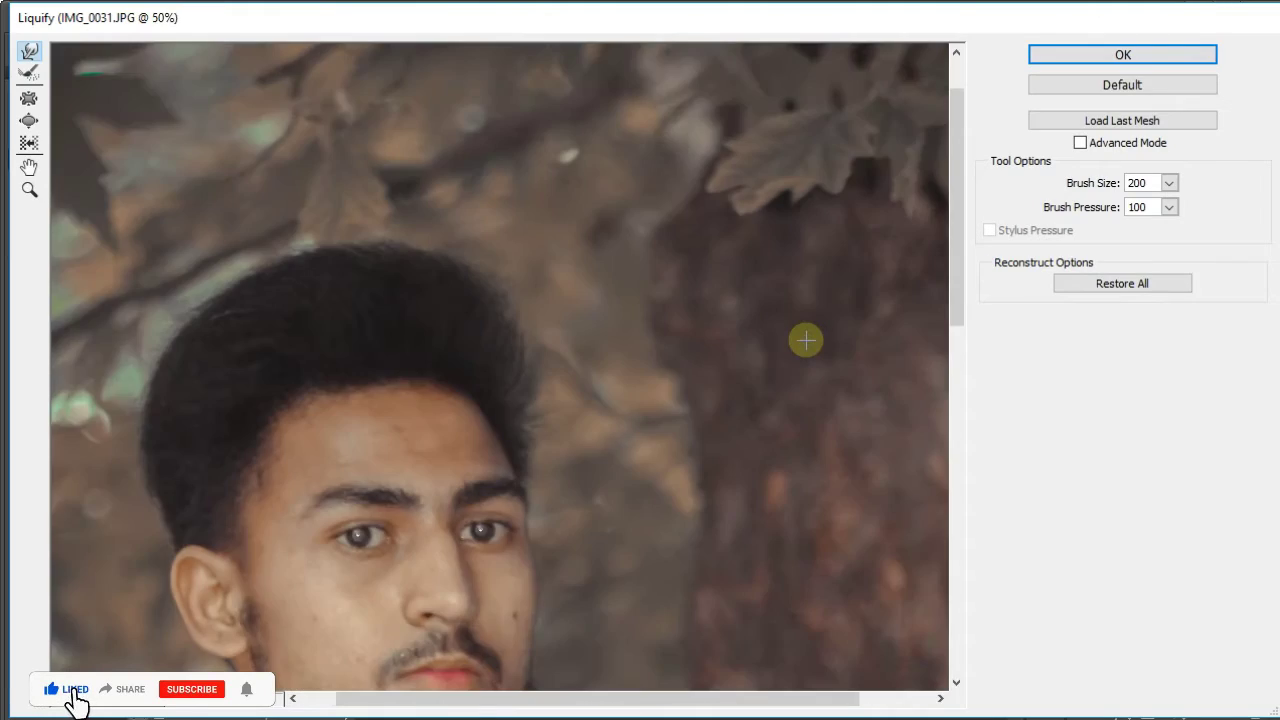
pyautogui.click(1058, 58)
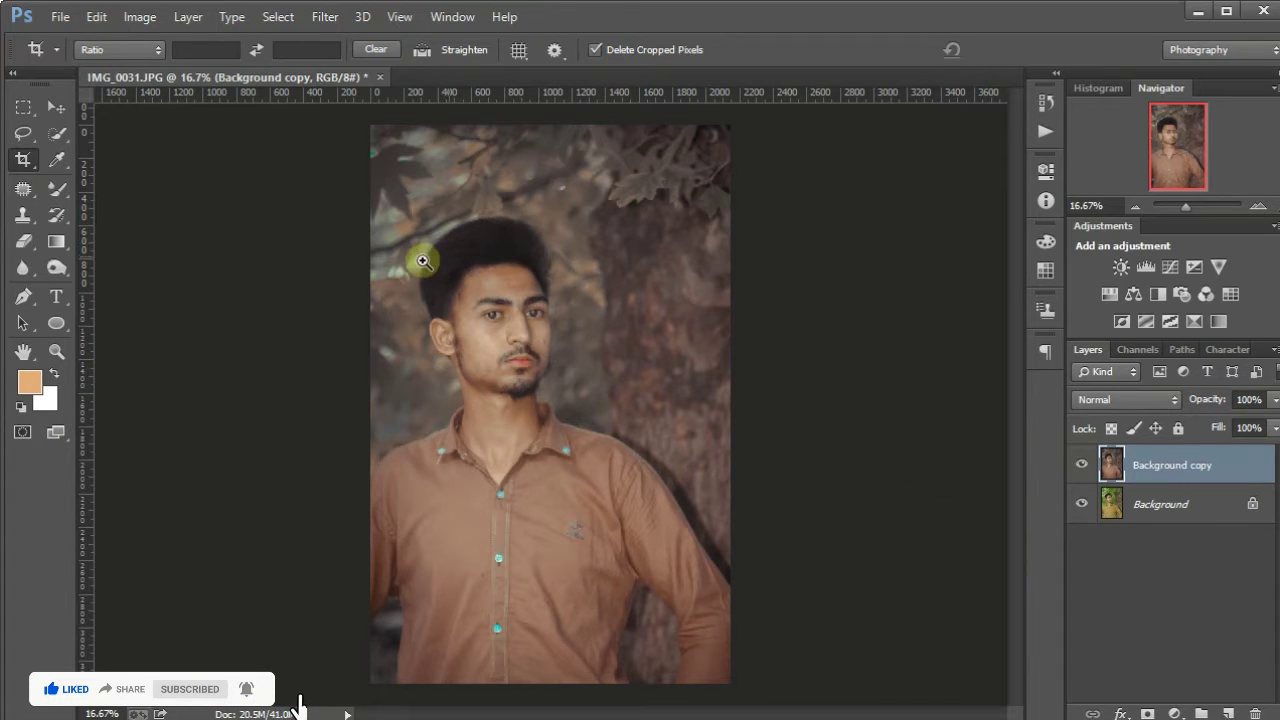
# Zoom in on the face and select the Mixer Brush Tool.
pyautogui.moveTo(395, 273); pyautogui.dragTo(551, 434)
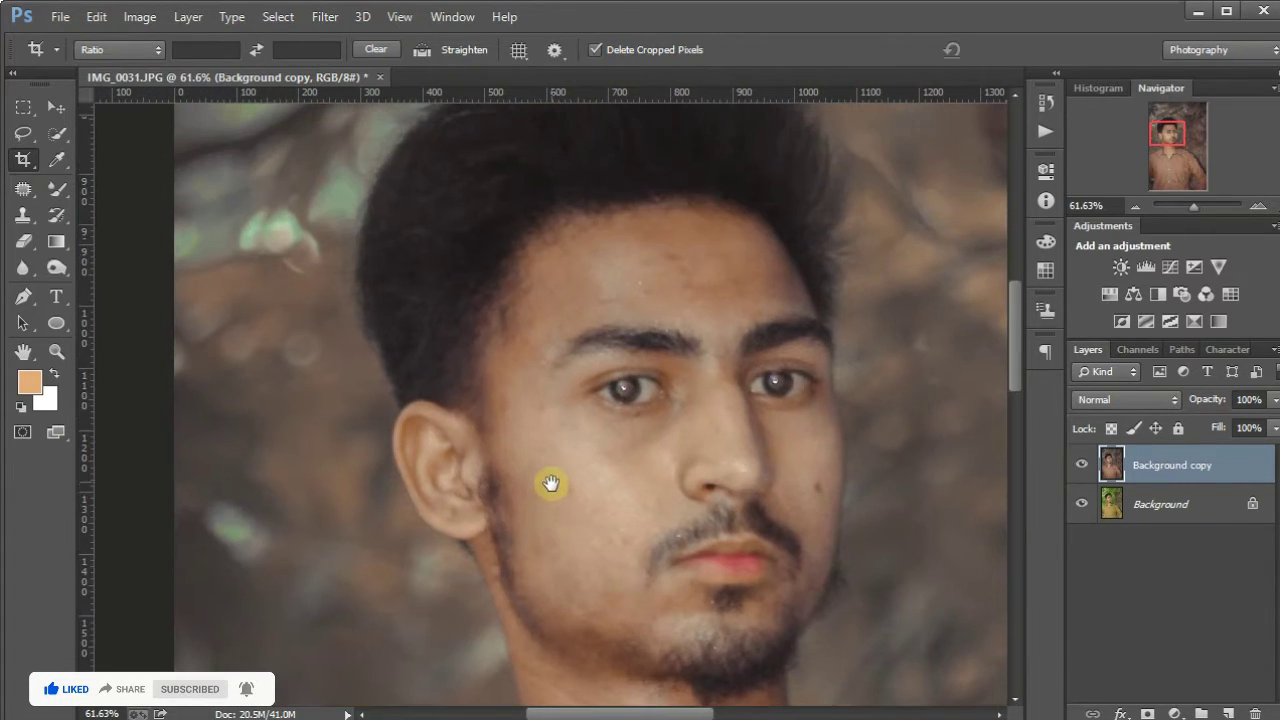
pyautogui.moveTo(389, 268); pyautogui.dragTo(757, 386)
pyautogui.scroll(4, 646, 557)
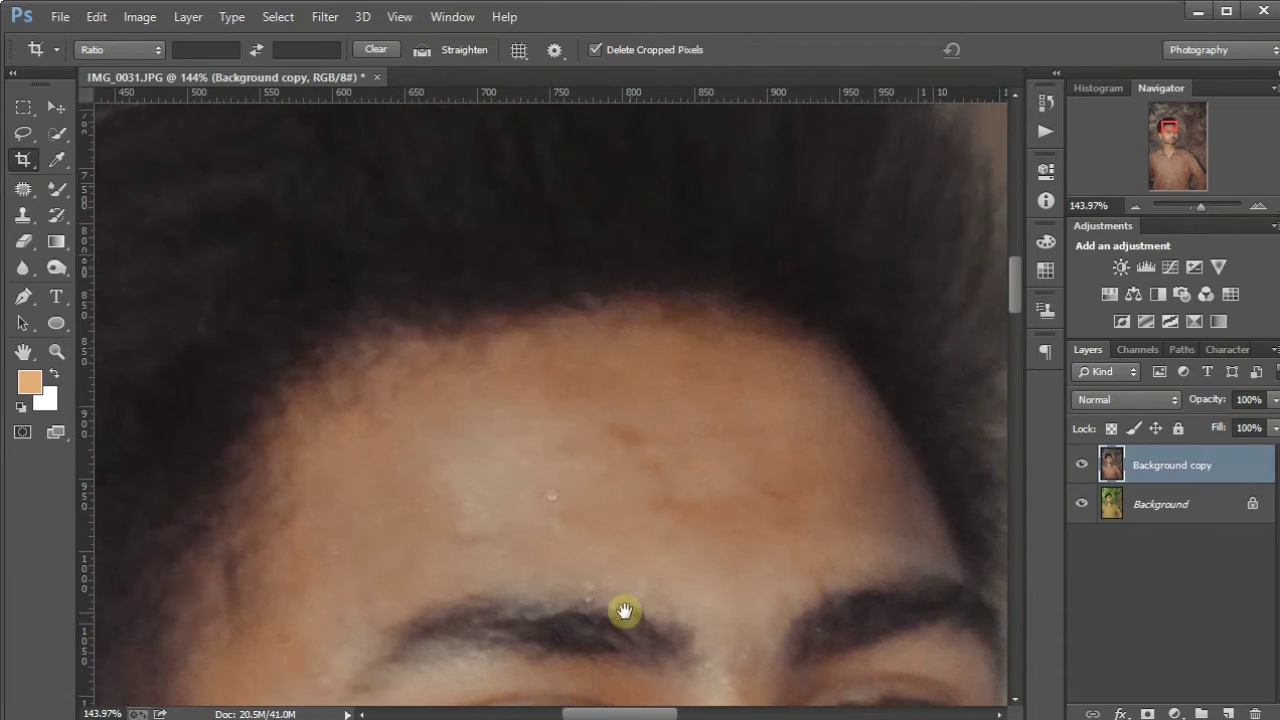
pyautogui.rightClick(55, 188)
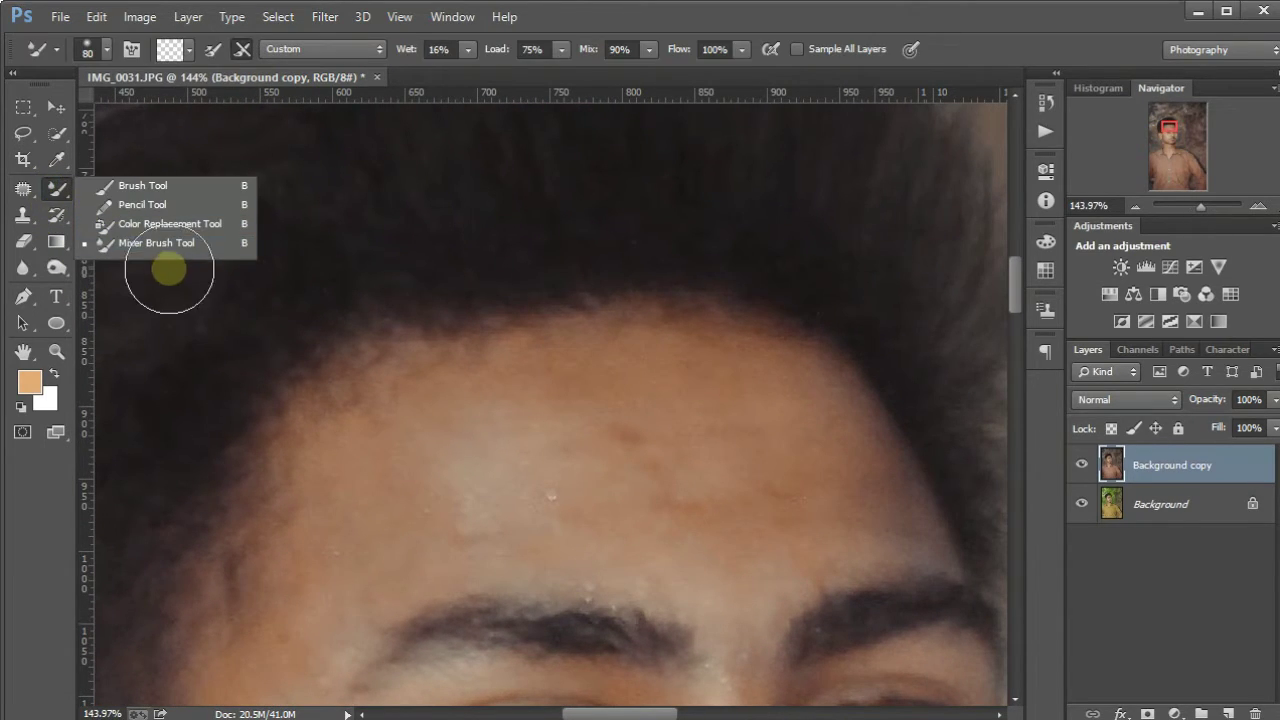
pyautogui.click(161, 243)
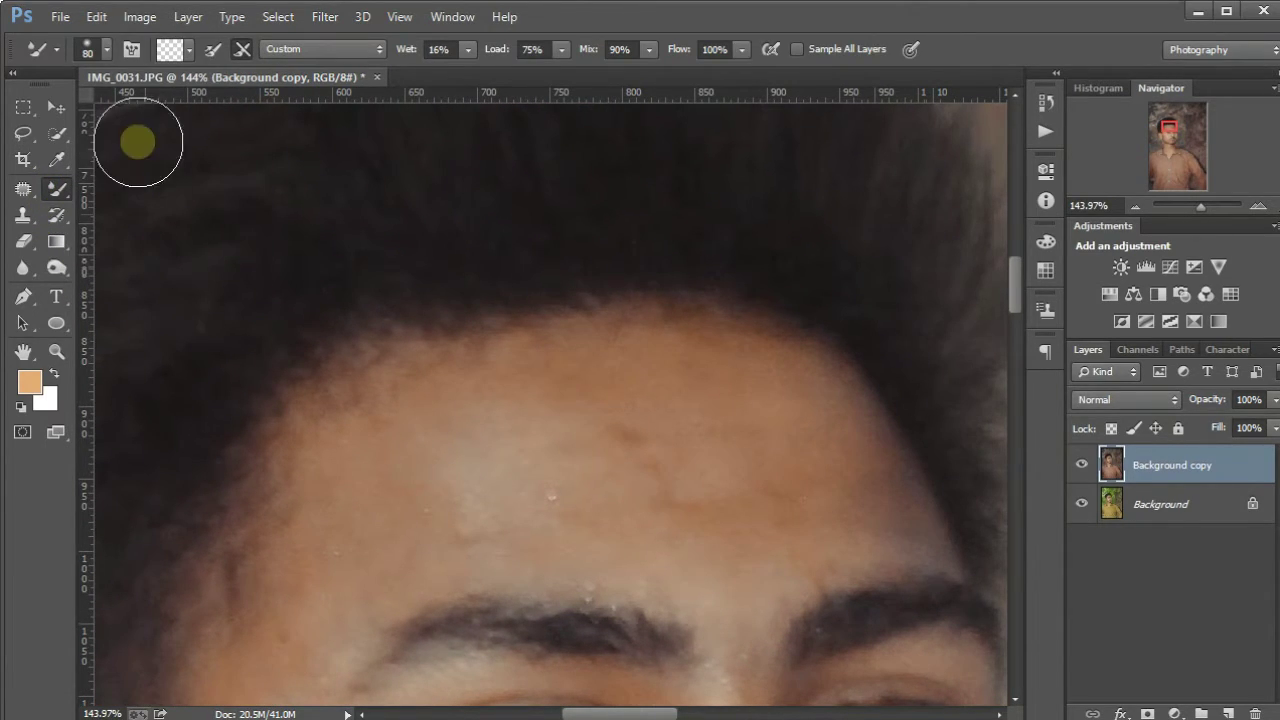
# Use a clean soft 80 px tip, cleaned after each stroke, with Wet 16%, Load 75%, Mix 90%.
pyautogui.click(101, 53)
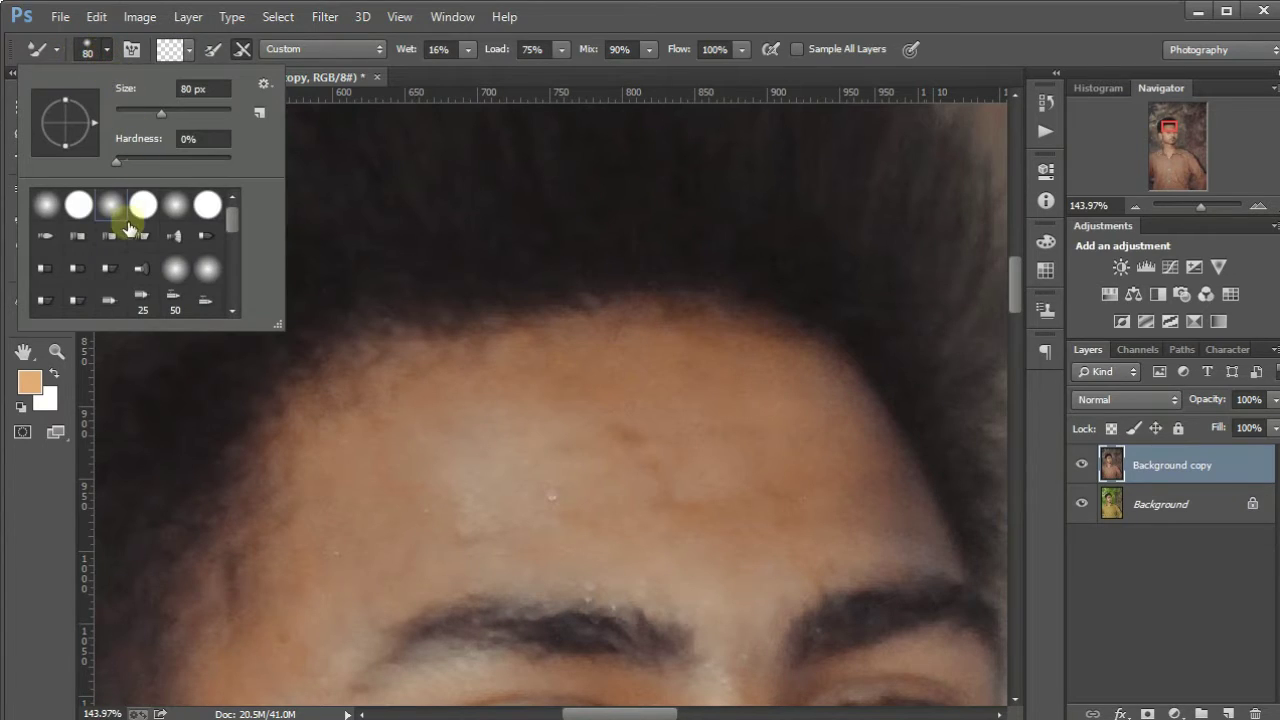
pyautogui.click(359, 190)
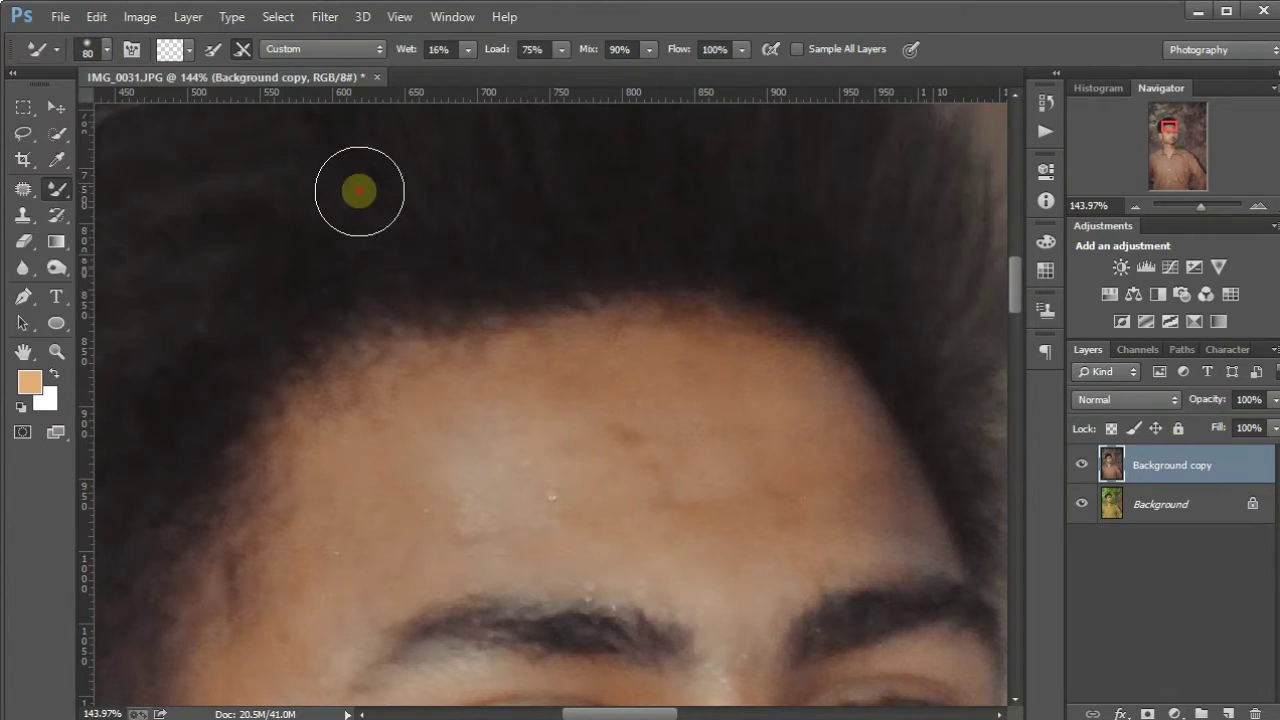
pyautogui.click(190, 55)
pyautogui.click(209, 98)
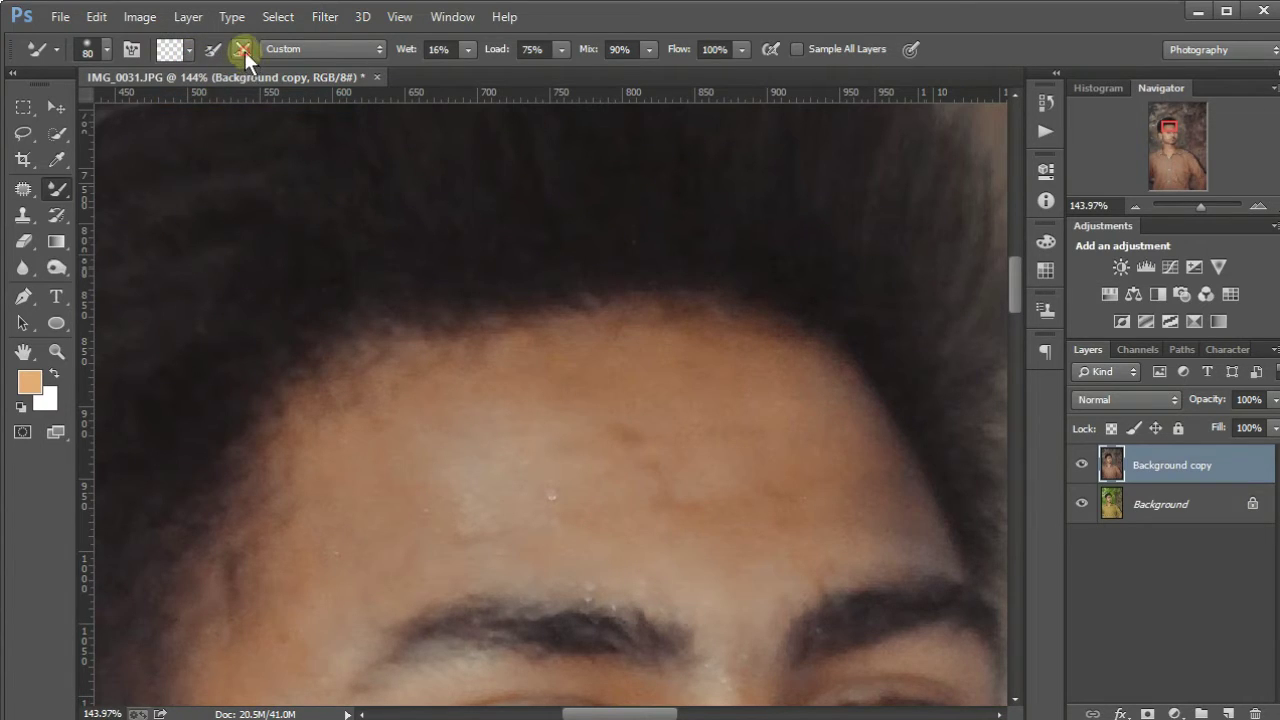
pyautogui.click(236, 47)
pyautogui.click(291, 50)
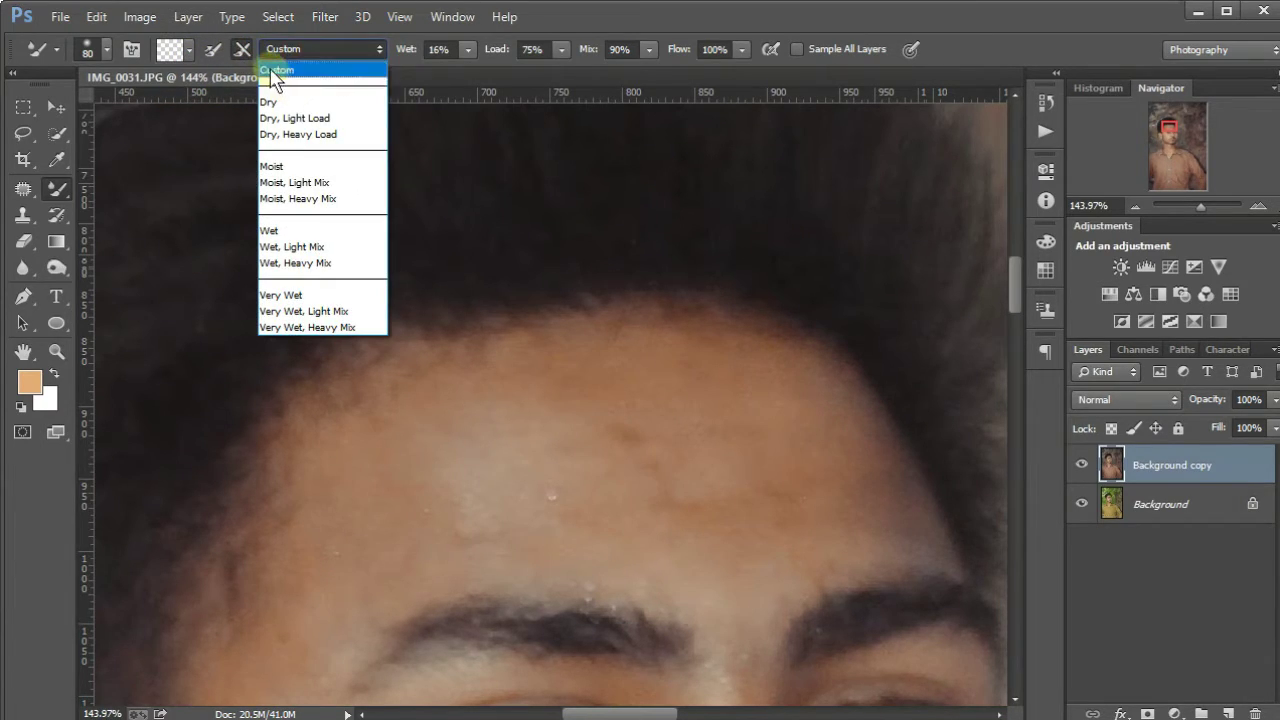
pyautogui.click(356, 64)
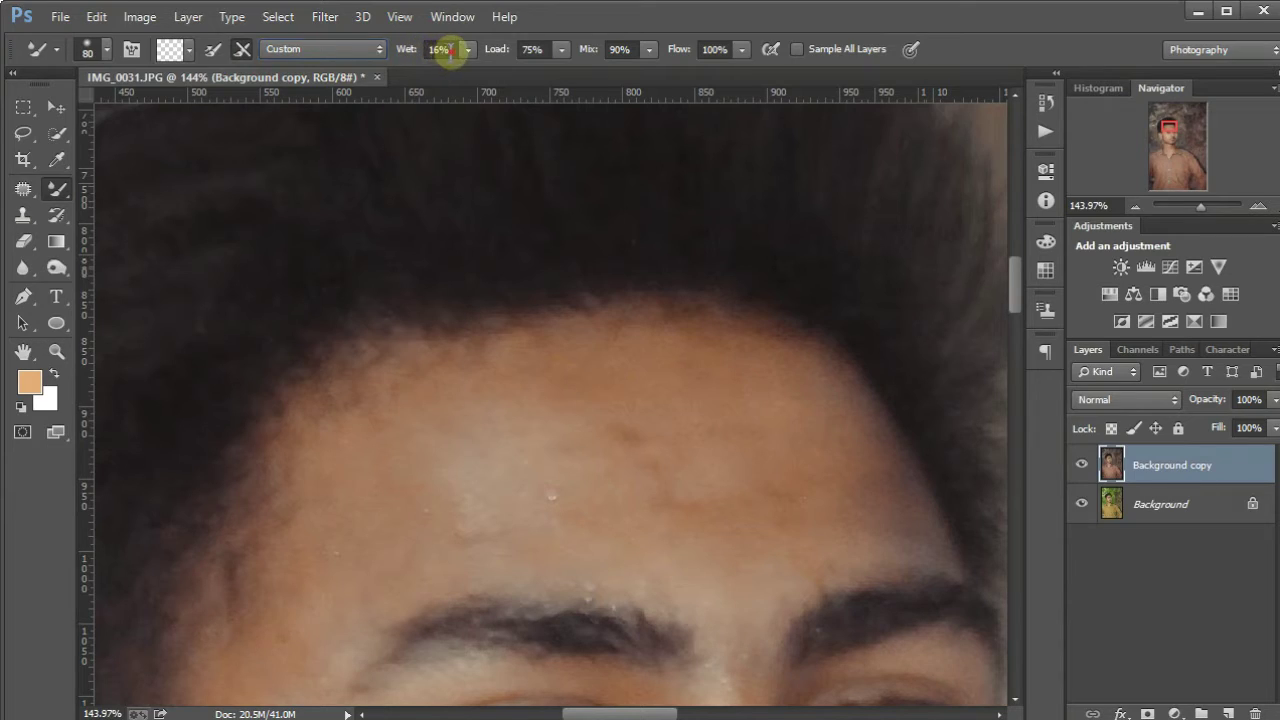
pyautogui.click(634, 49)
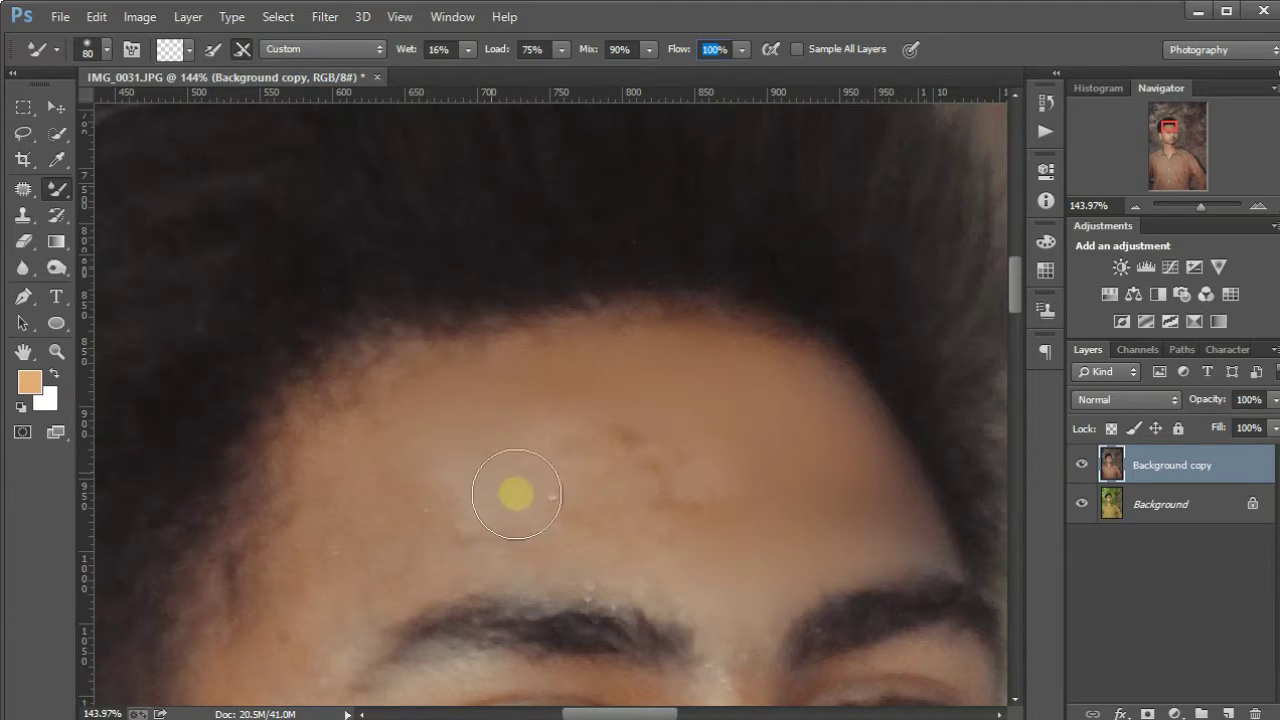
# Smooth the blotchy forehead skin toward the eyebrows with the Mixer Brush.
pyautogui.moveTo(555, 422)
pyautogui.mouseDown()
pyautogui.moveTo(726, 489)
pyautogui.moveTo(571, 540)
pyautogui.moveTo(636, 579)
pyautogui.moveTo(514, 551)
pyautogui.moveTo(443, 514)
pyautogui.moveTo(394, 523)
pyautogui.moveTo(418, 447)
pyautogui.moveTo(391, 434)
pyautogui.moveTo(349, 466)
pyautogui.moveTo(614, 408)
pyautogui.moveTo(620, 509)
pyautogui.moveTo(663, 437)
pyautogui.mouseUp()
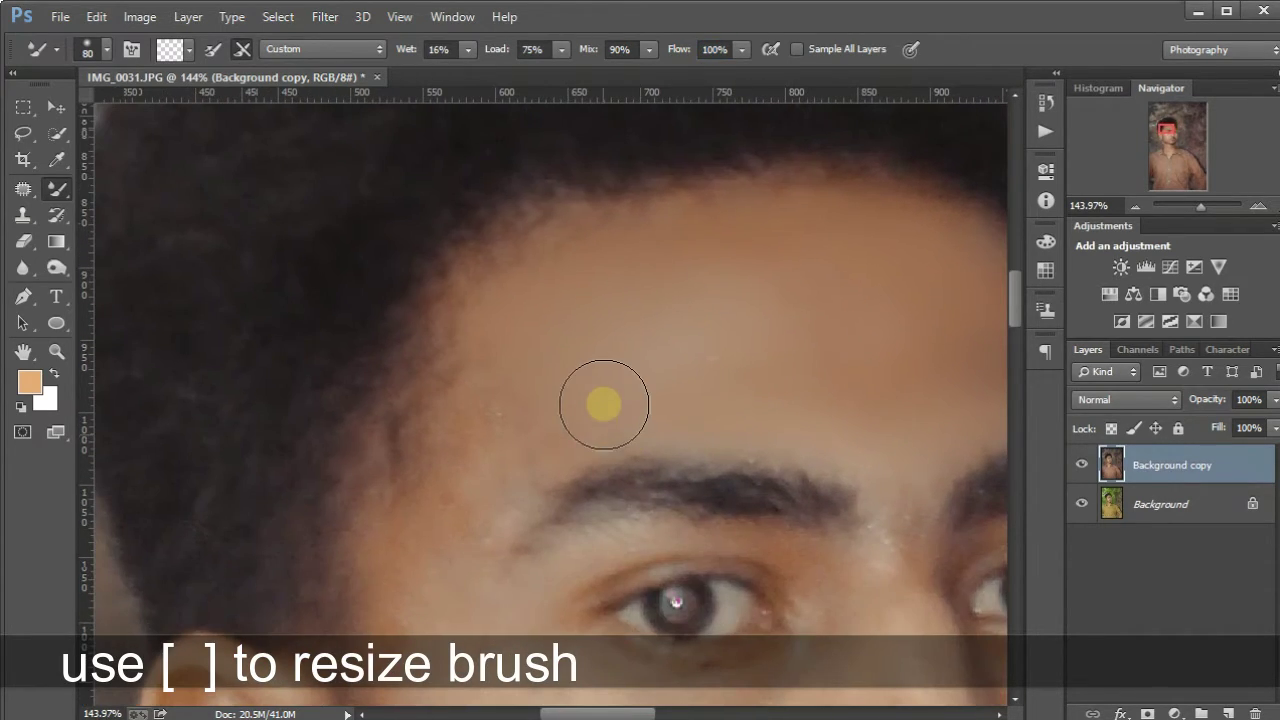
pyautogui.moveTo(603, 400); pyautogui.dragTo(619, 411)
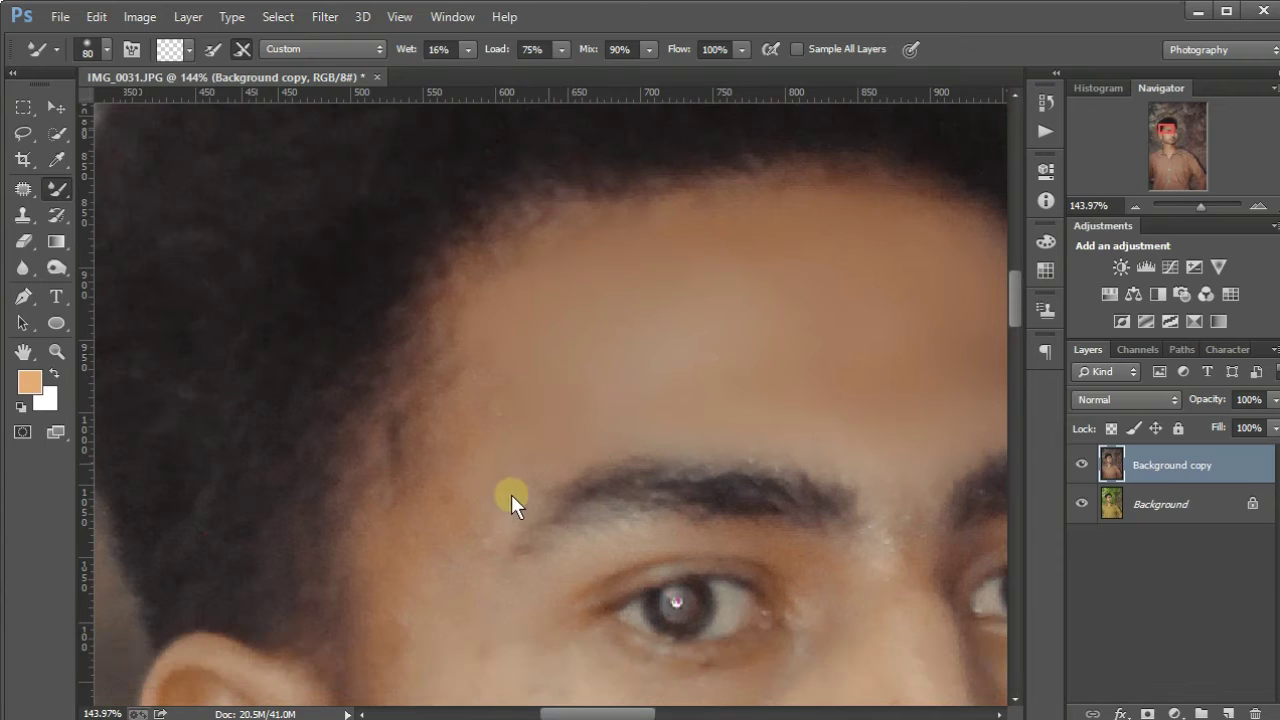
pyautogui.moveTo(511, 494)
pyautogui.mouseDown()
pyautogui.moveTo(539, 465)
pyautogui.moveTo(503, 411)
pyautogui.moveTo(448, 525)
pyautogui.moveTo(469, 466)
pyautogui.moveTo(603, 409)
pyautogui.moveTo(509, 434)
pyautogui.moveTo(460, 547)
pyautogui.moveTo(423, 380)
pyautogui.moveTo(409, 380)
pyautogui.moveTo(394, 466)
pyautogui.moveTo(387, 377)
pyautogui.moveTo(411, 380)
pyautogui.moveTo(434, 534)
pyautogui.moveTo(526, 566)
pyautogui.moveTo(520, 508)
pyautogui.moveTo(563, 534)
pyautogui.moveTo(677, 466)
pyautogui.moveTo(849, 409)
pyautogui.moveTo(791, 249)
pyautogui.moveTo(651, 331)
pyautogui.moveTo(739, 501)
pyautogui.moveTo(457, 557)
pyautogui.moveTo(671, 409)
pyautogui.mouseUp()
pyautogui.scroll(-3, 700, 500)
pyautogui.scroll(-5, 606, 446)
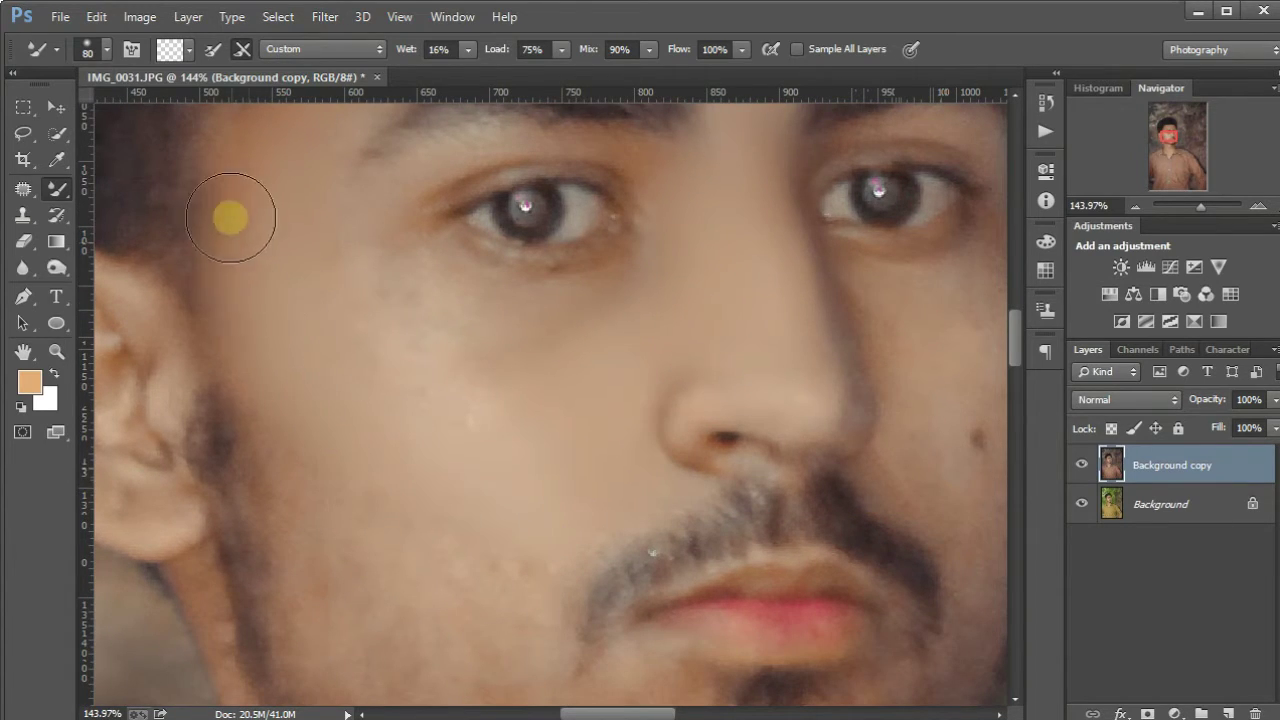
pyautogui.scroll(3, 359, 400)
# Smooth the left cheek down to the chin at 125 px, then blend away the right-cheek mole at 80 px.
pyautogui.press(']')
pyautogui.press(']')
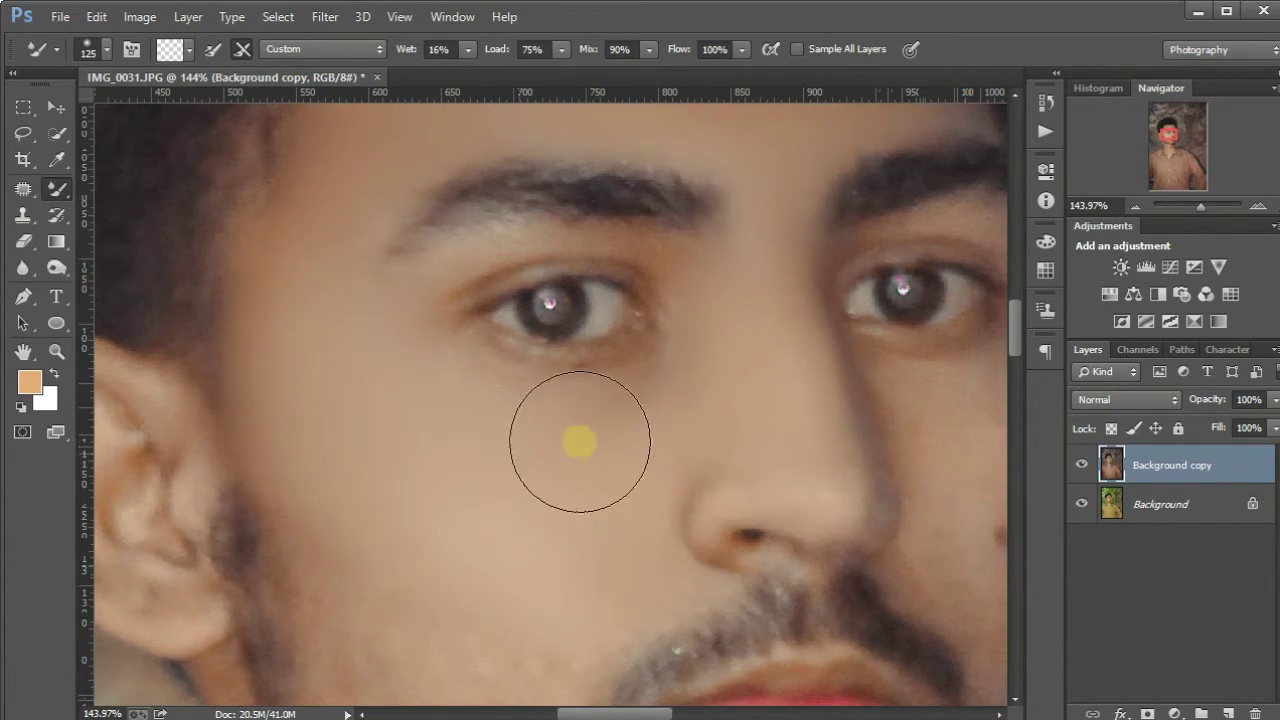
pyautogui.scroll(-5, 399, 408)
pyautogui.moveTo(399, 408); pyautogui.dragTo(457, 443)
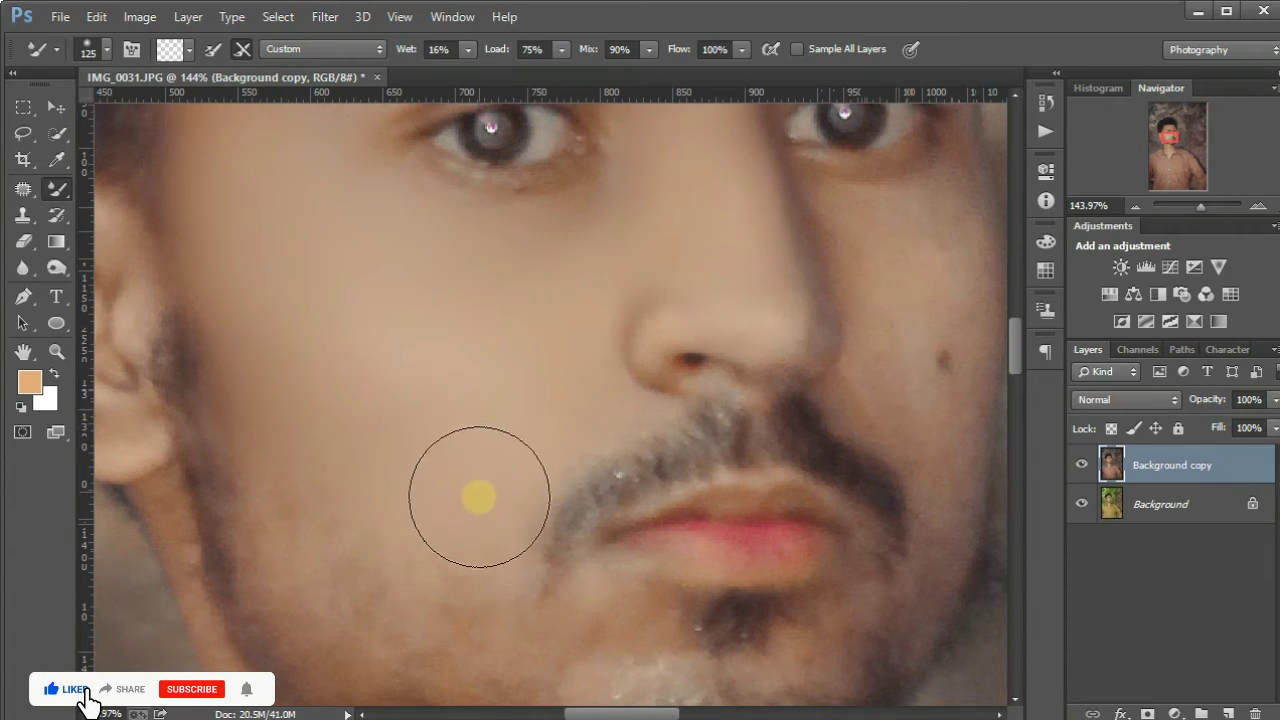
pyautogui.scroll(-3, 470, 410)
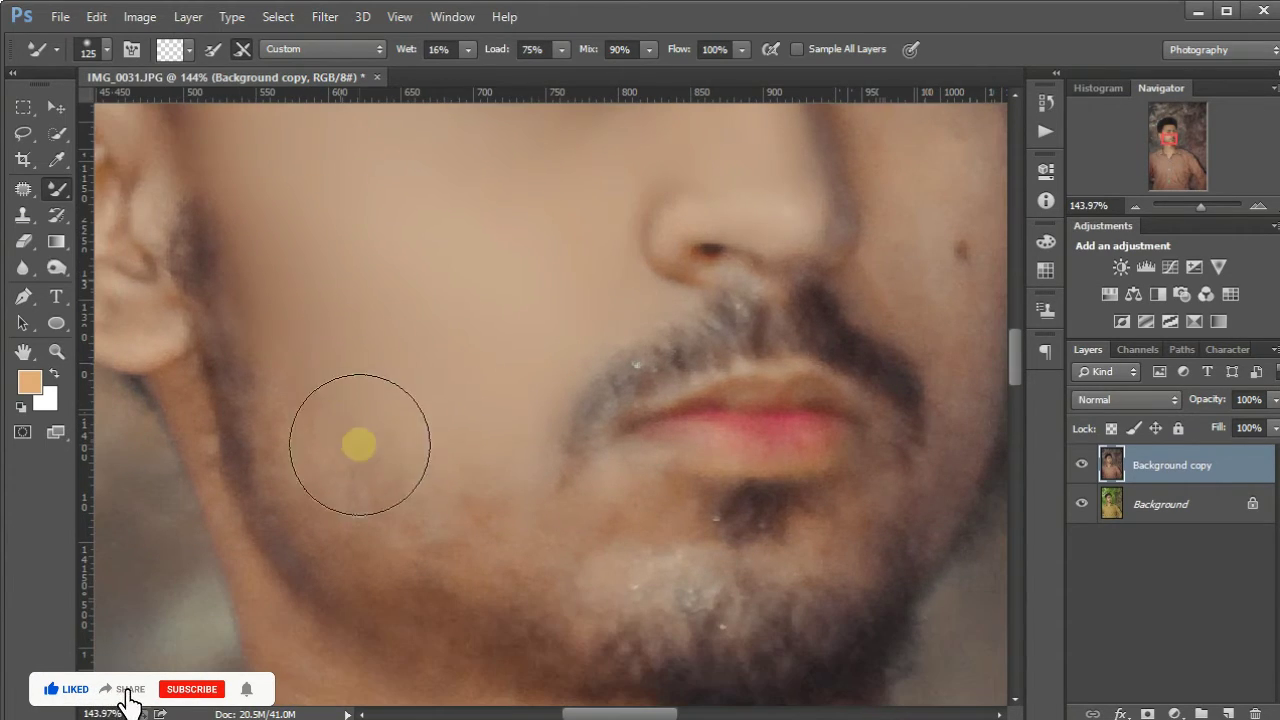
pyautogui.moveTo(336, 407); pyautogui.dragTo(648, 537)
pyautogui.press('[')
pyautogui.press('[')
pyautogui.press('[')
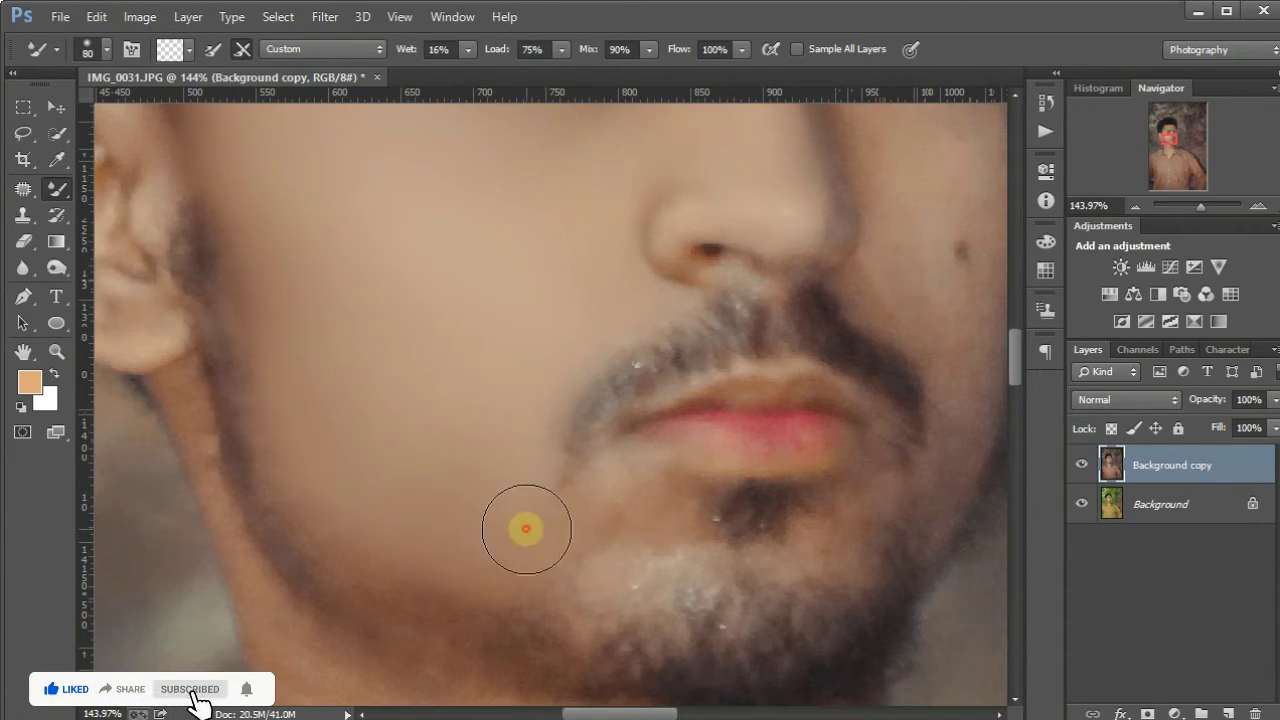
pyautogui.hscroll(5, 543, 551)
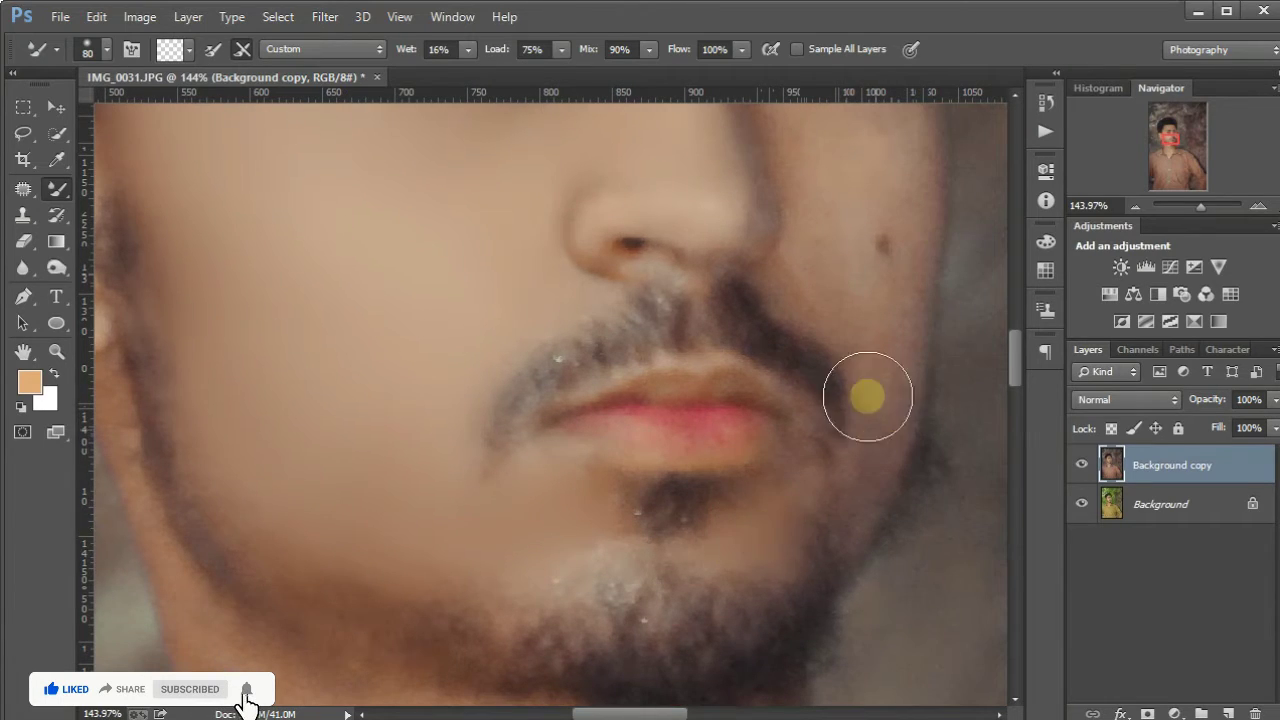
pyautogui.scroll(5, 863, 394)
pyautogui.moveTo(697, 332)
pyautogui.mouseDown()
pyautogui.moveTo(760, 329)
pyautogui.moveTo(786, 437)
pyautogui.moveTo(777, 503)
pyautogui.moveTo(797, 452)
pyautogui.mouseUp()
# Zoom in on the ear and neck, resizing the brush, and smooth the neck highlight before zooming out.
pyautogui.scroll(3, 557, 414)
pyautogui.hscroll(-3, 557, 414)
pyautogui.scroll(-5, 528, 249)
pyautogui.hscroll(5, 528, 249)
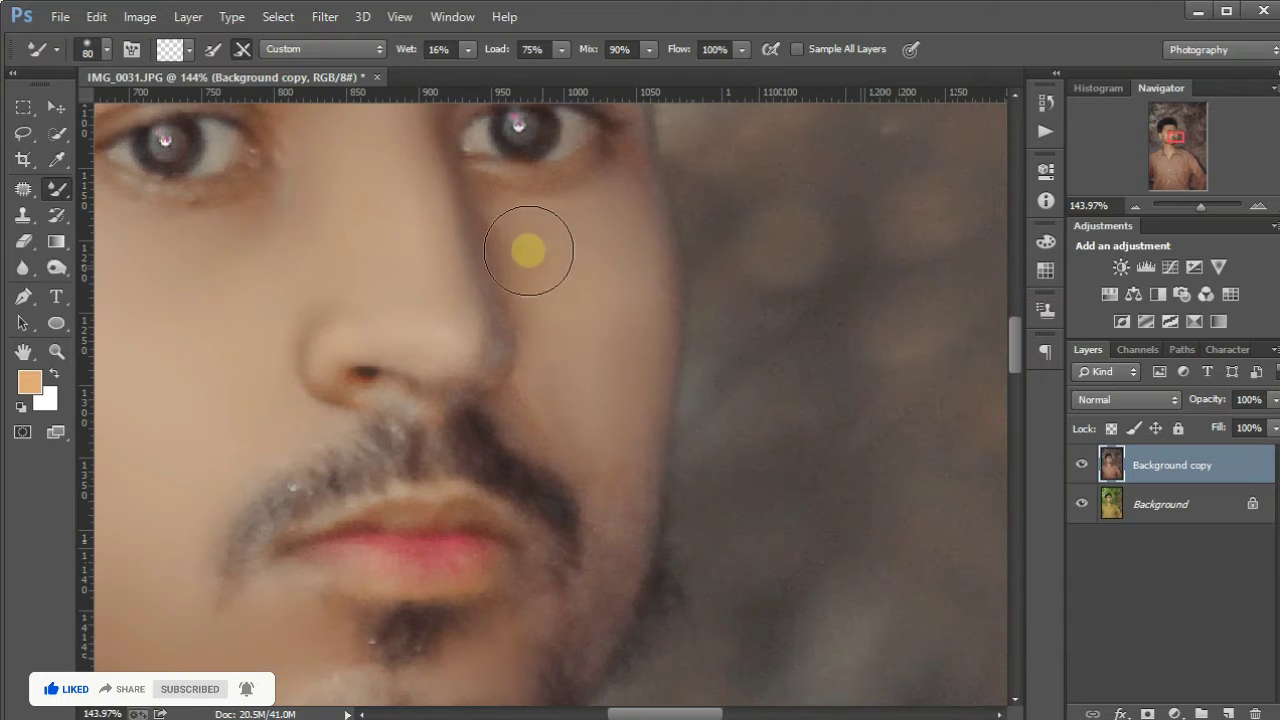
pyautogui.scroll(5, 649, 423)
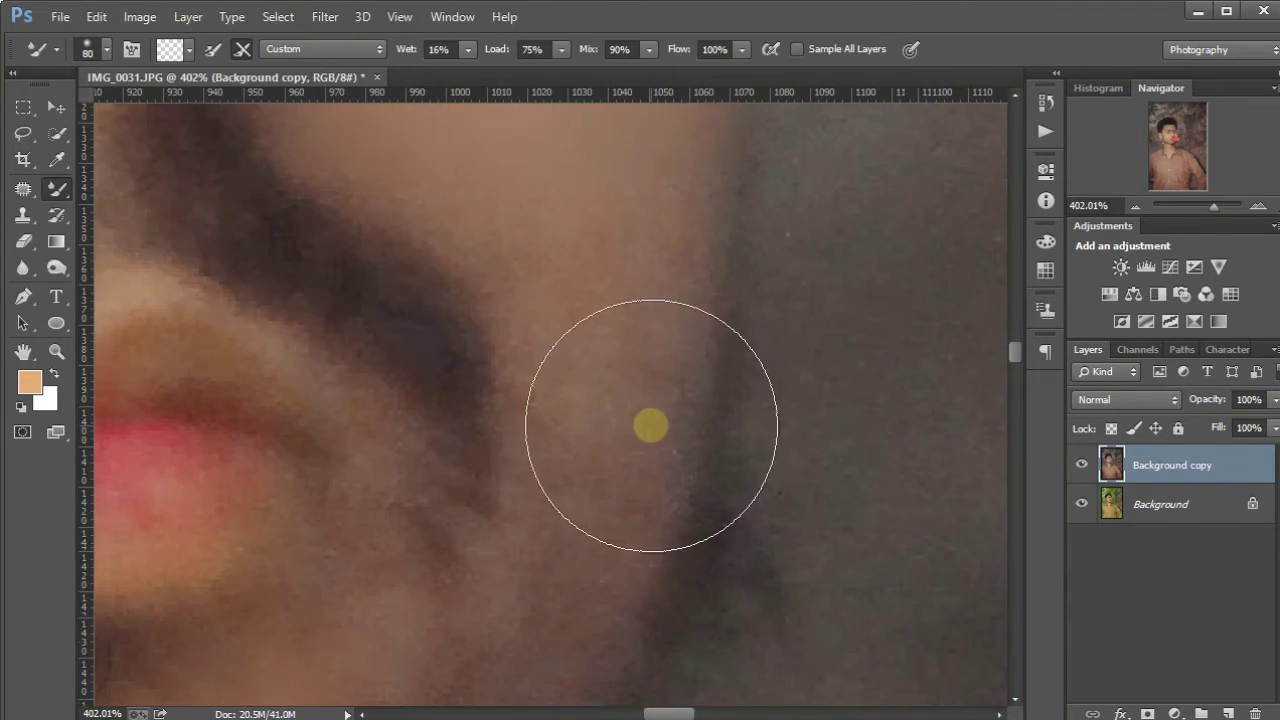
pyautogui.press('[')
pyautogui.press('[')
pyautogui.press('[')
pyautogui.scroll(-3, 632, 340)
pyautogui.hscroll(-1, 632, 340)
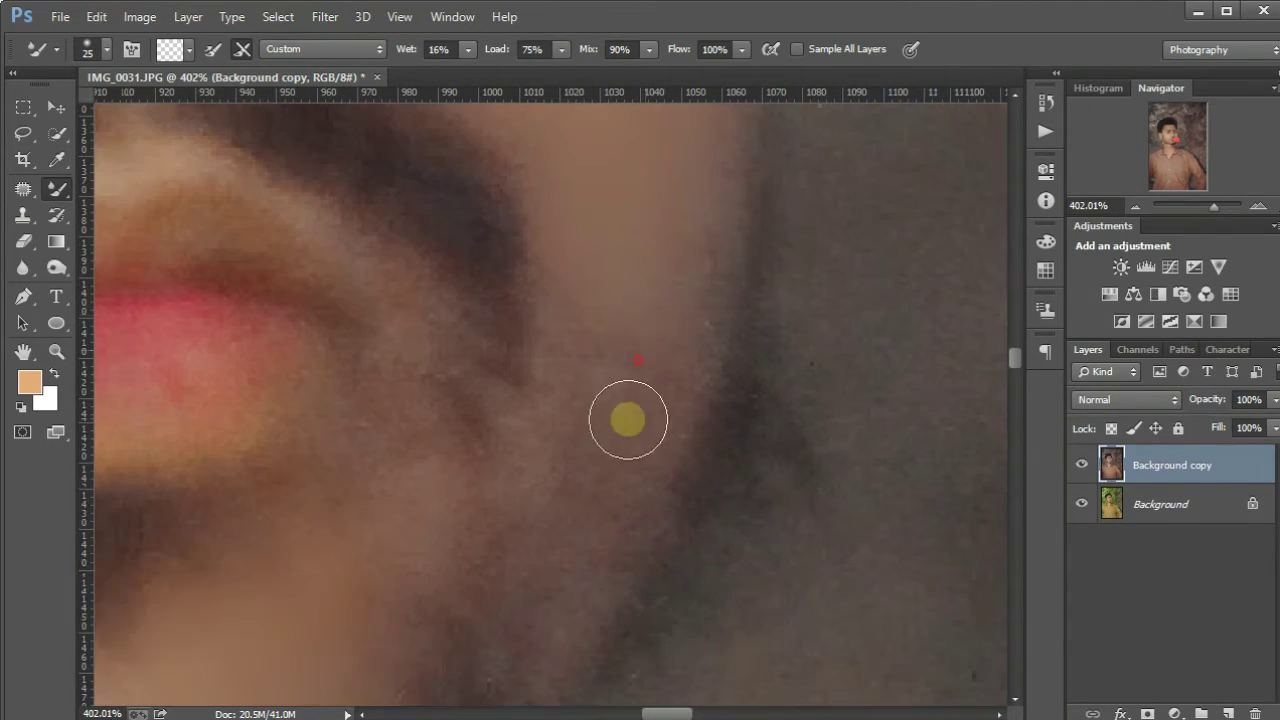
pyautogui.scroll(-3, 692, 237)
pyautogui.hscroll(-1, 692, 237)
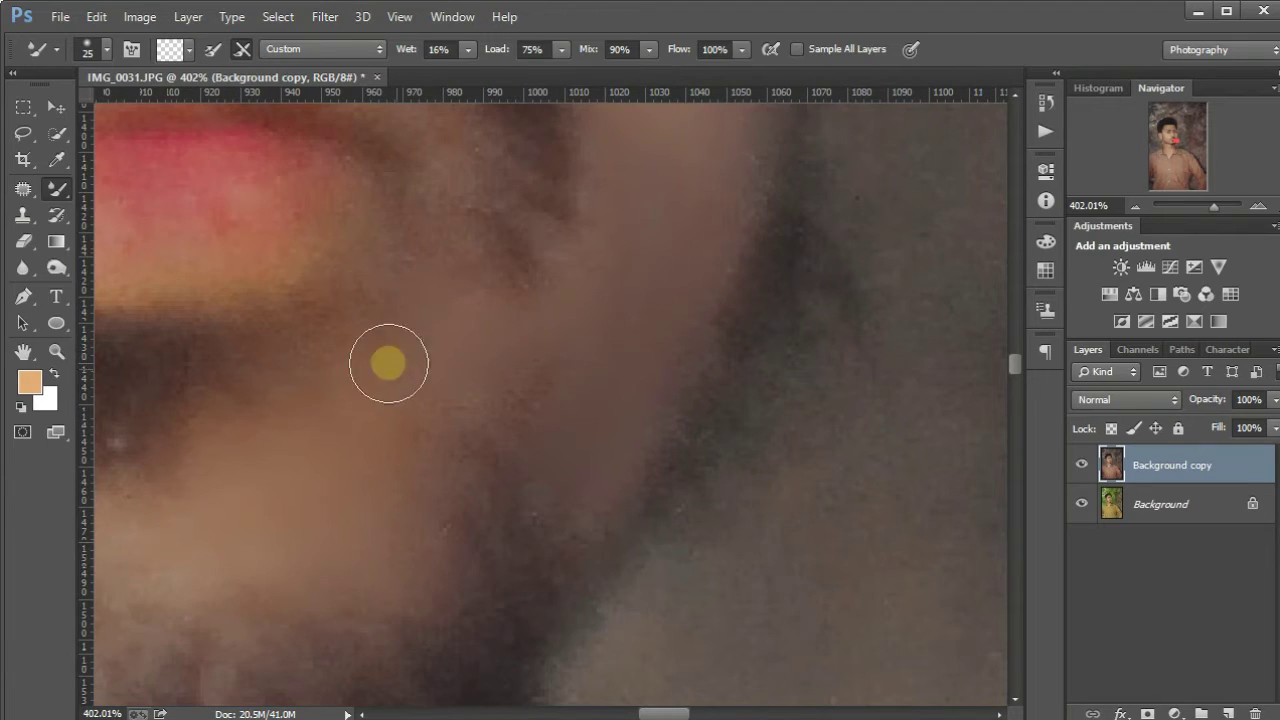
pyautogui.scroll(-5, 486, 531)
pyautogui.moveTo(229, 400); pyautogui.dragTo(457, 606)
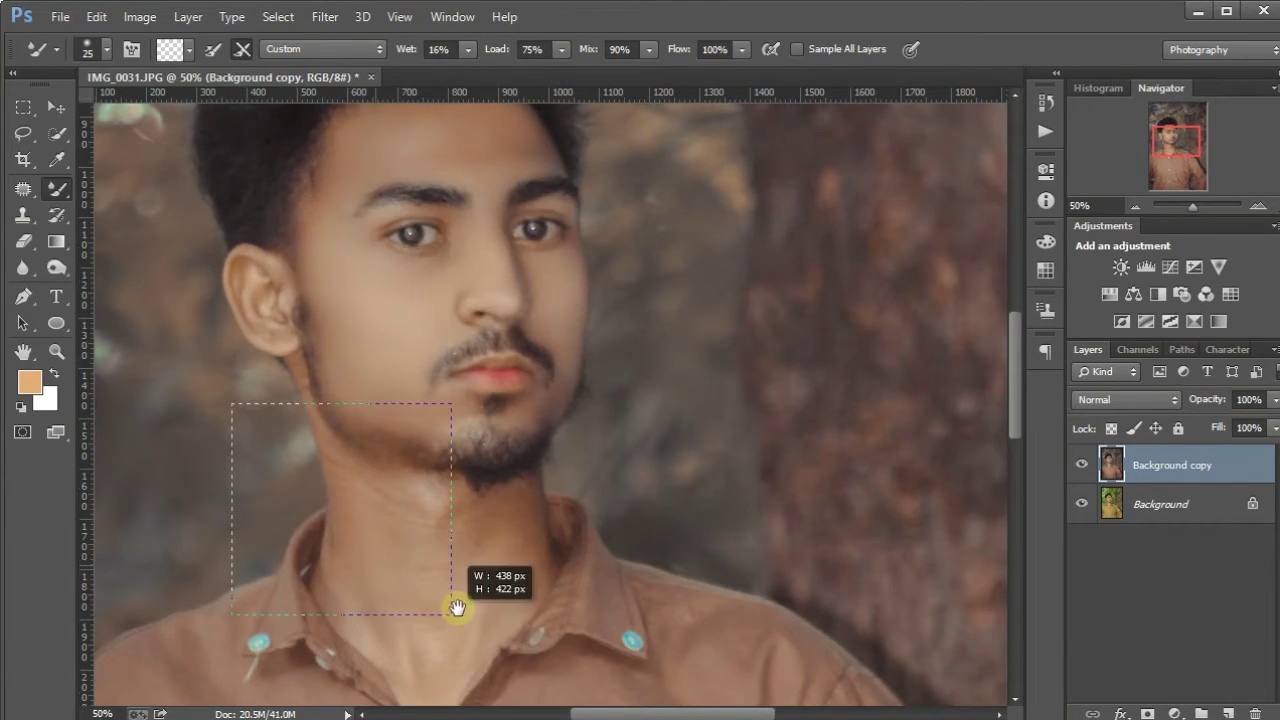
pyautogui.scroll(-2, 510, 400)
pyautogui.hscroll(1, 510, 400)
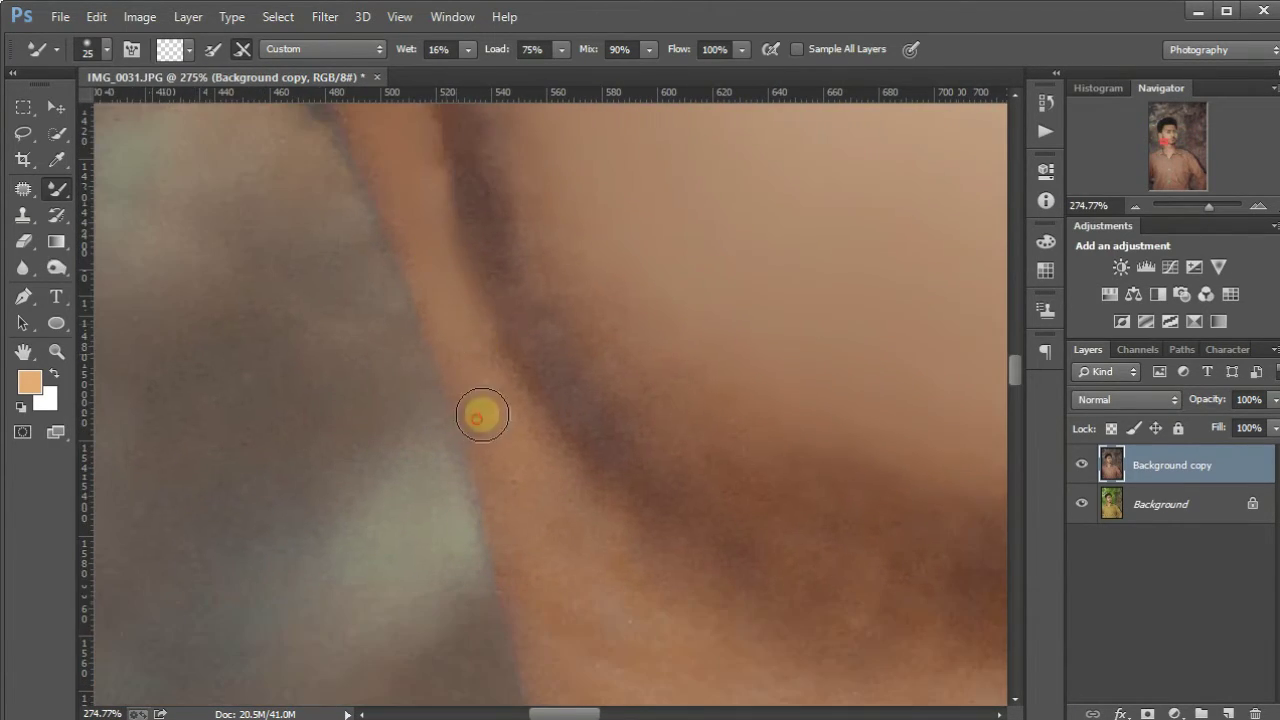
pyautogui.scroll(2, 677, 503)
pyautogui.scroll(2, 694, 466)
pyautogui.scroll(2, 580, 417)
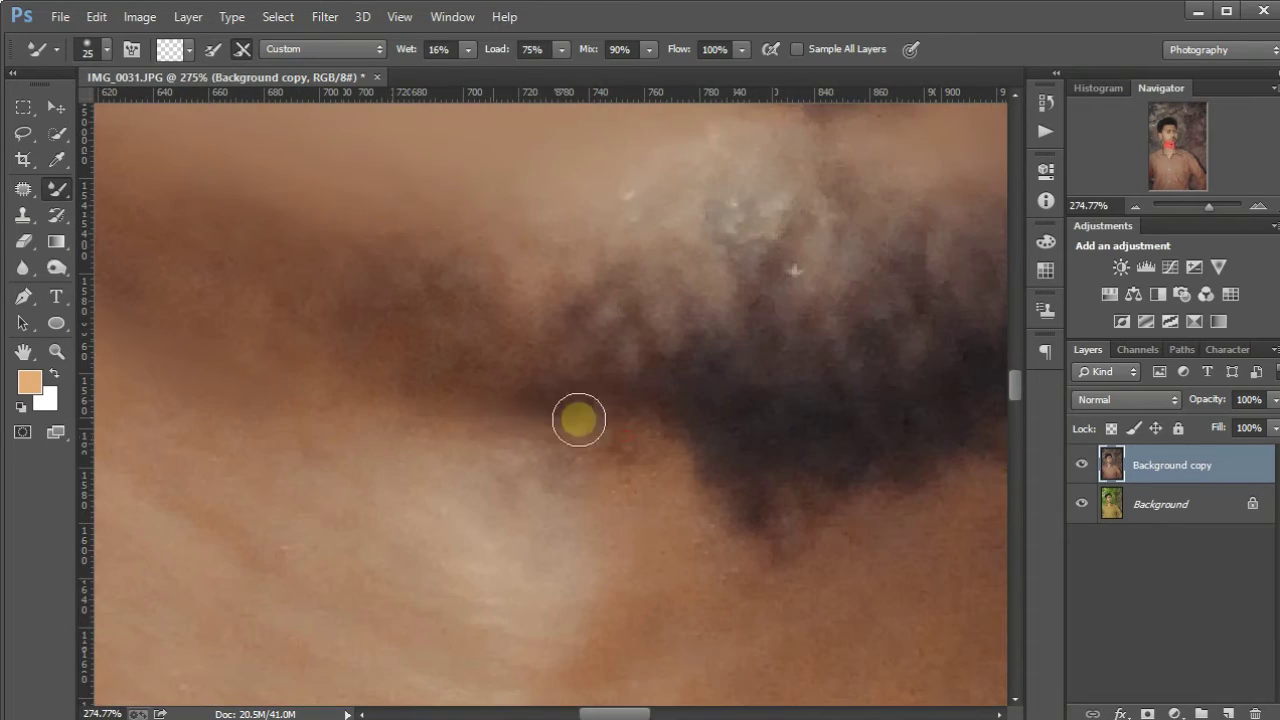
pyautogui.scroll(-4, 283, 401)
pyautogui.scroll(4, 310, 190)
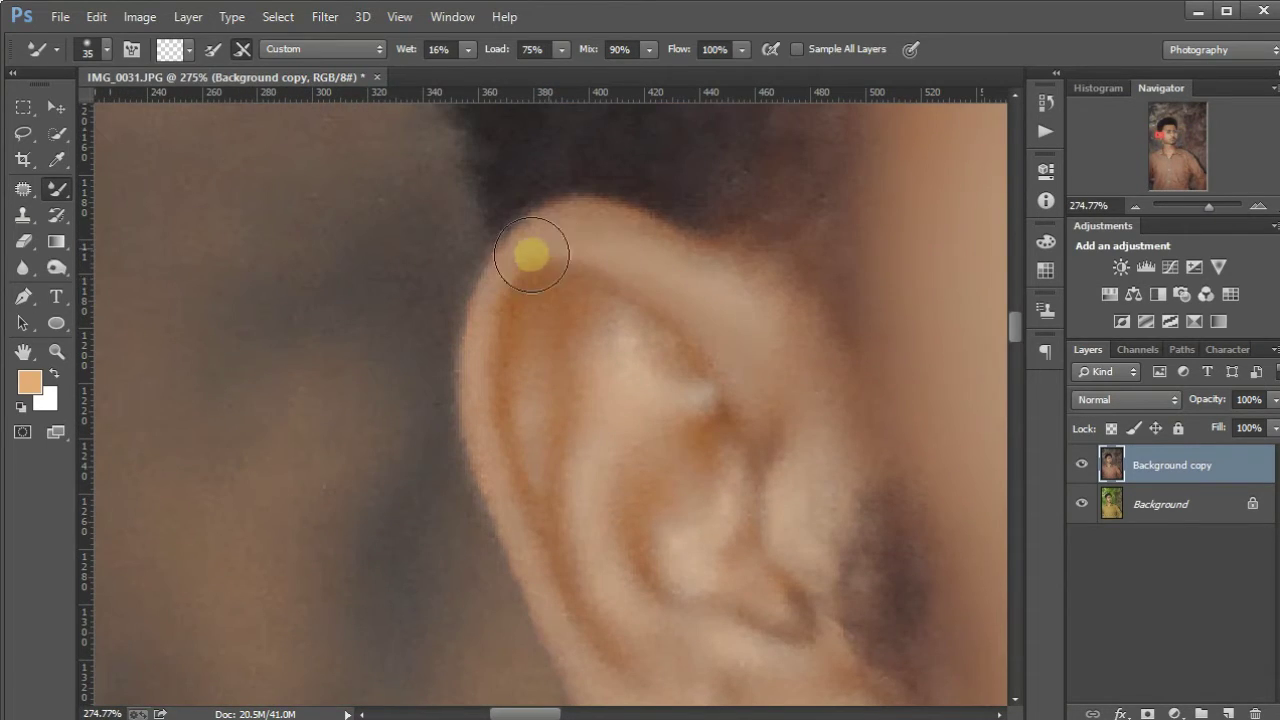
pyautogui.press(']')
pyautogui.scroll(1, 529, 251)
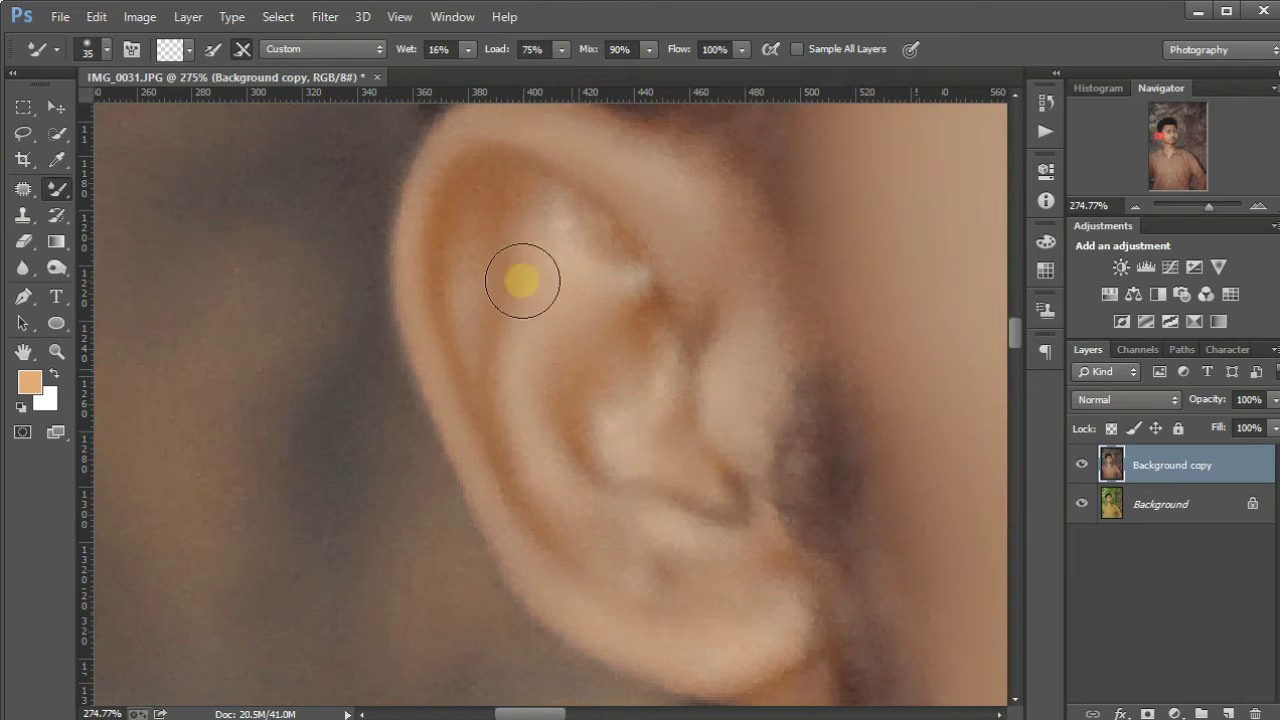
pyautogui.scroll(-4, 481, 231)
pyautogui.scroll(2, 752, 629)
pyautogui.press(']')
pyautogui.press(']')
pyautogui.press(']')
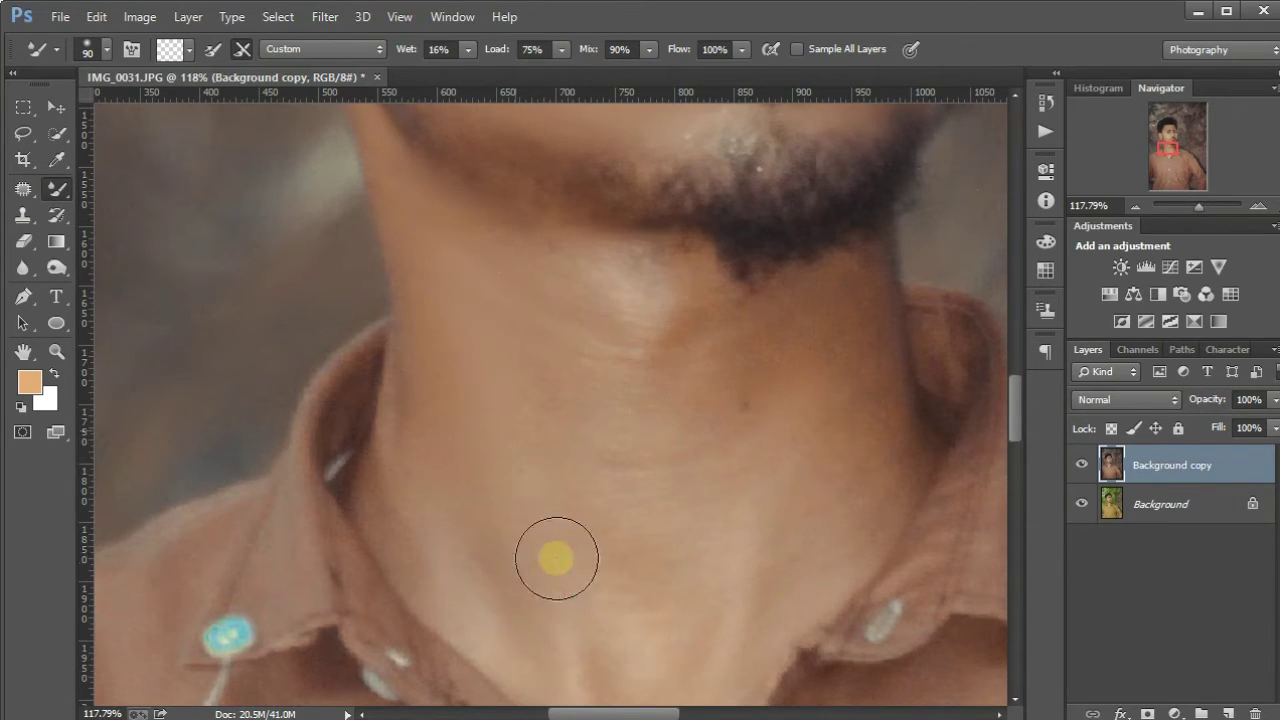
pyautogui.moveTo(609, 391); pyautogui.dragTo(871, 376)
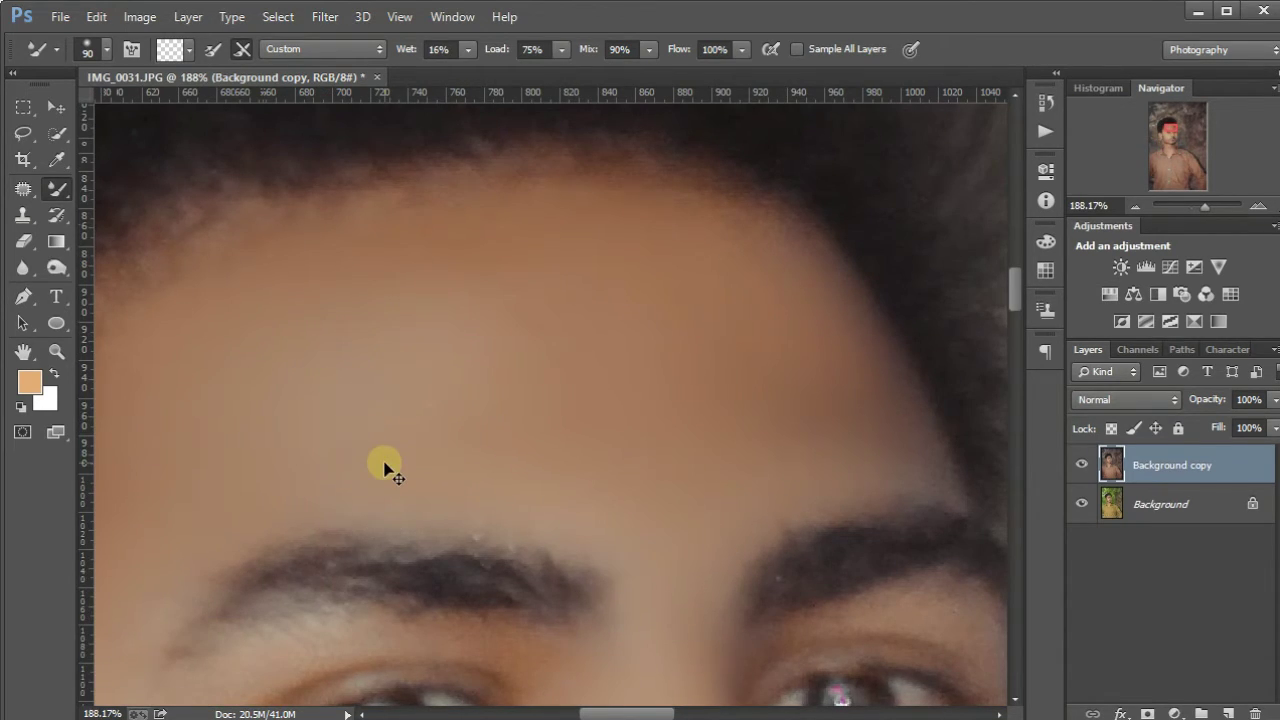
pyautogui.hotkey('ctrl', '-')
pyautogui.hotkey('ctrl', '-')
pyautogui.hotkey('ctrl', '-')
pyautogui.hotkey('ctrl', '-')
pyautogui.hotkey('ctrl', '-')
pyautogui.hotkey('ctrl', '-')
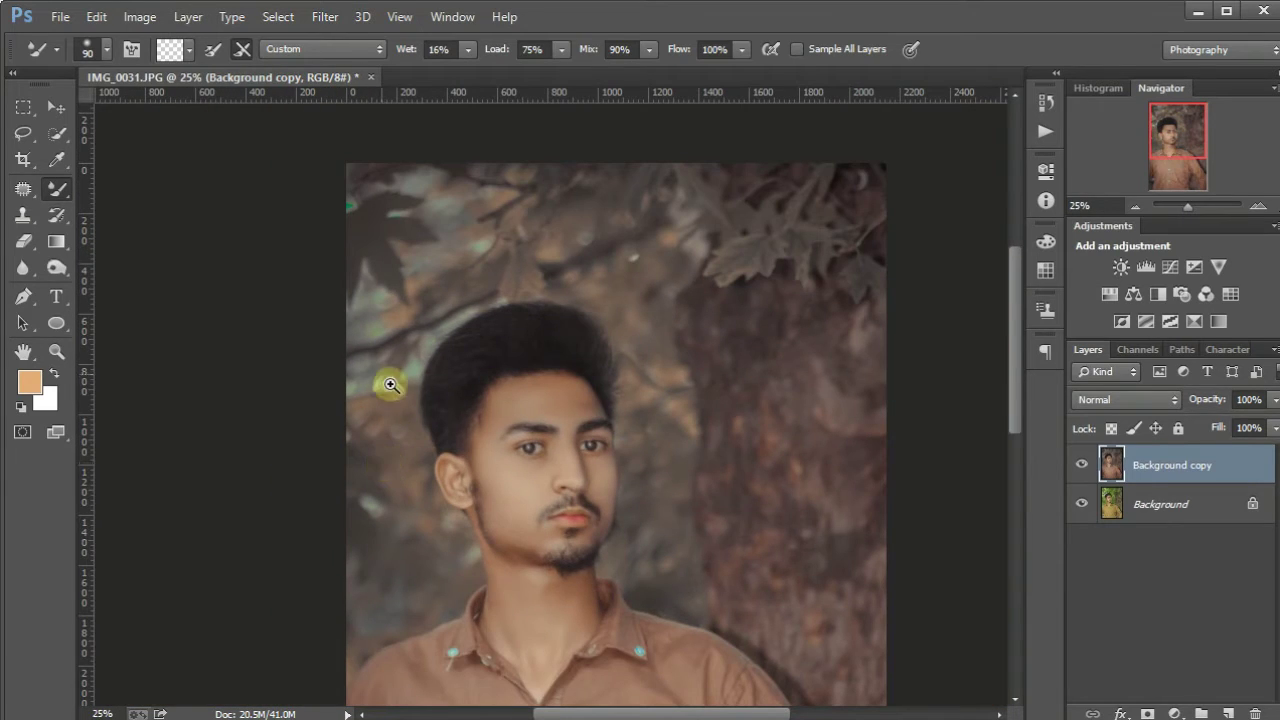
pyautogui.moveTo(425, 400); pyautogui.dragTo(665, 505)
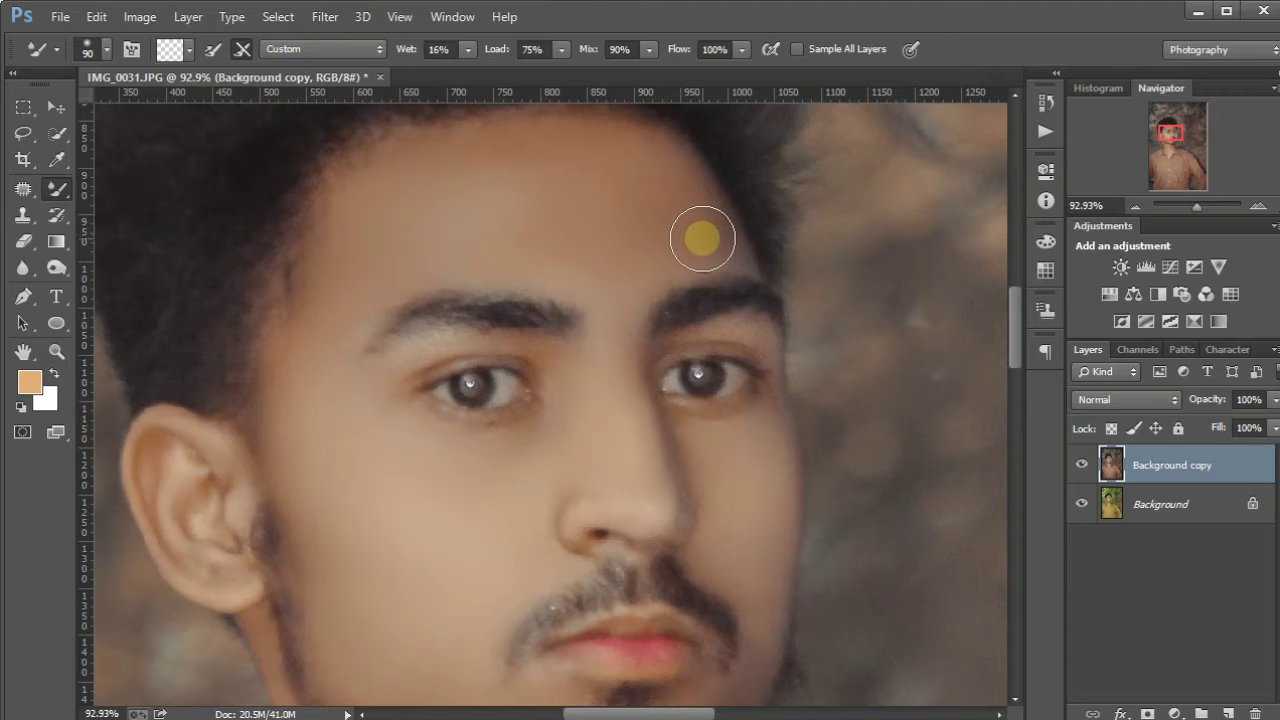
pyautogui.hotkey('ctrl', '-')
pyautogui.hotkey('ctrl', '-')
pyautogui.hotkey('ctrl', '-')
pyautogui.hotkey('ctrl', '-')
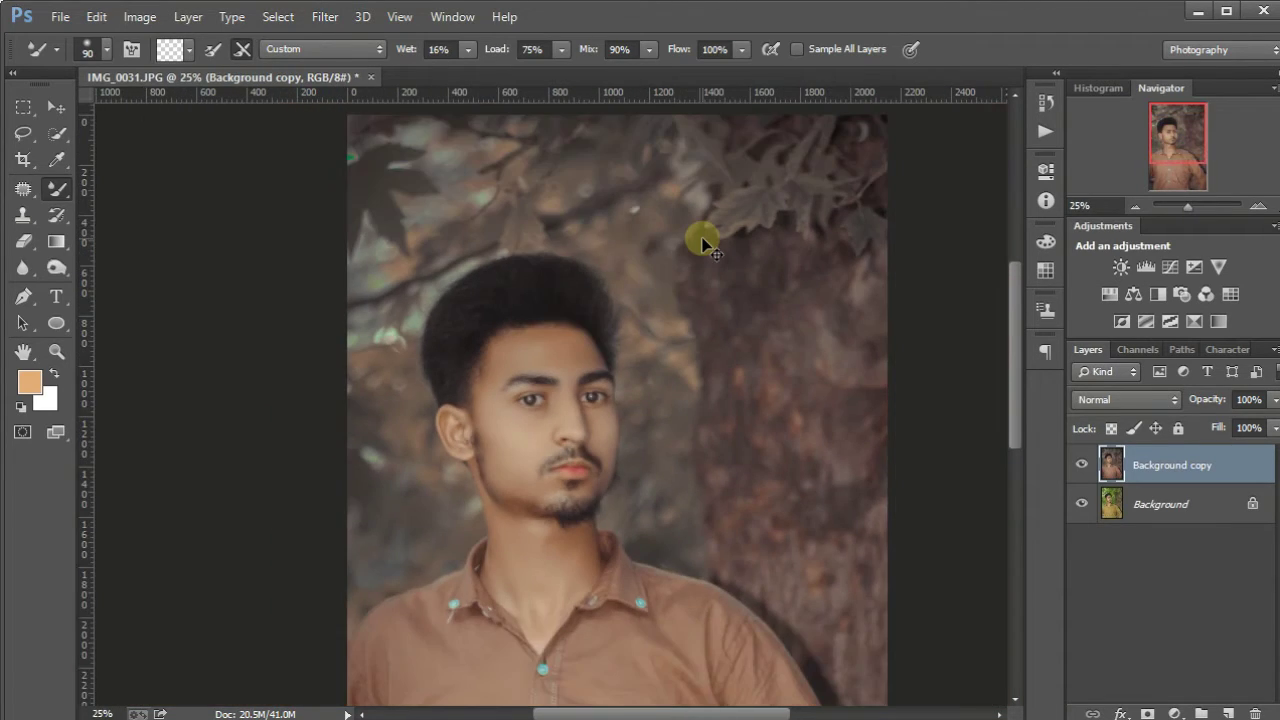
pyautogui.hotkey('ctrl', '-')
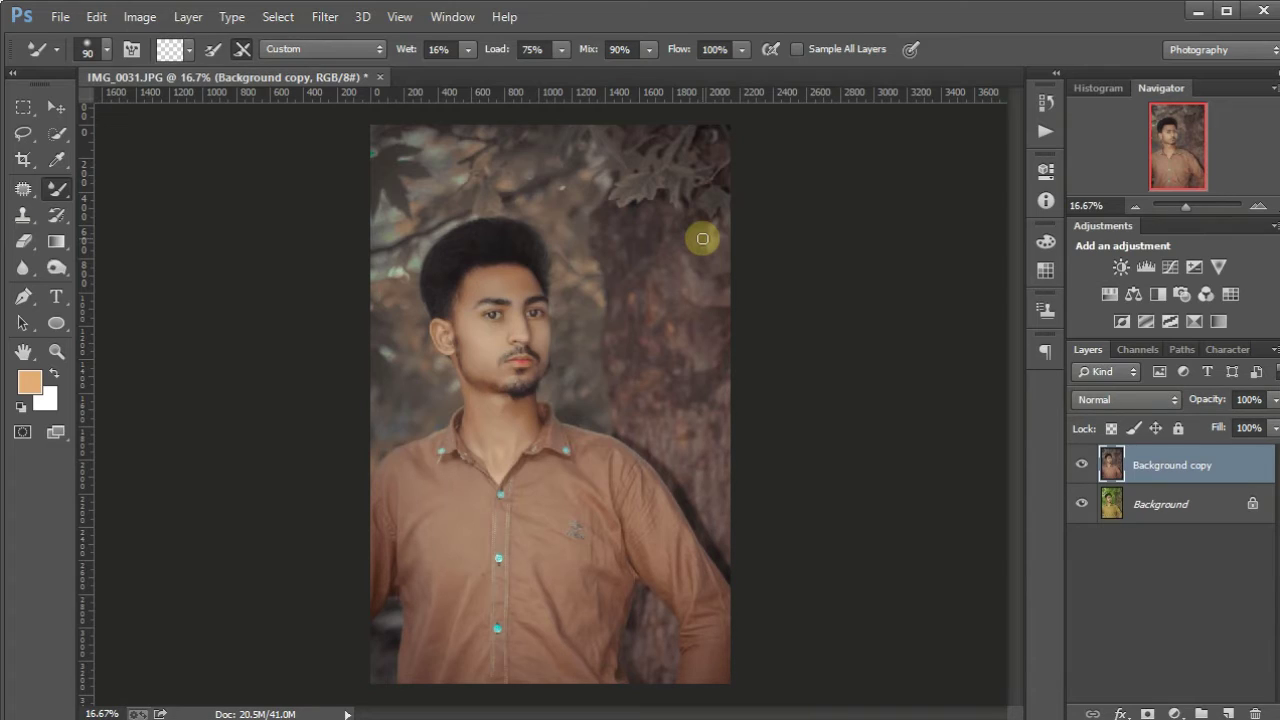
pyautogui.click(1082, 466)
pyautogui.click(1082, 466)
pyautogui.click(1084, 466)
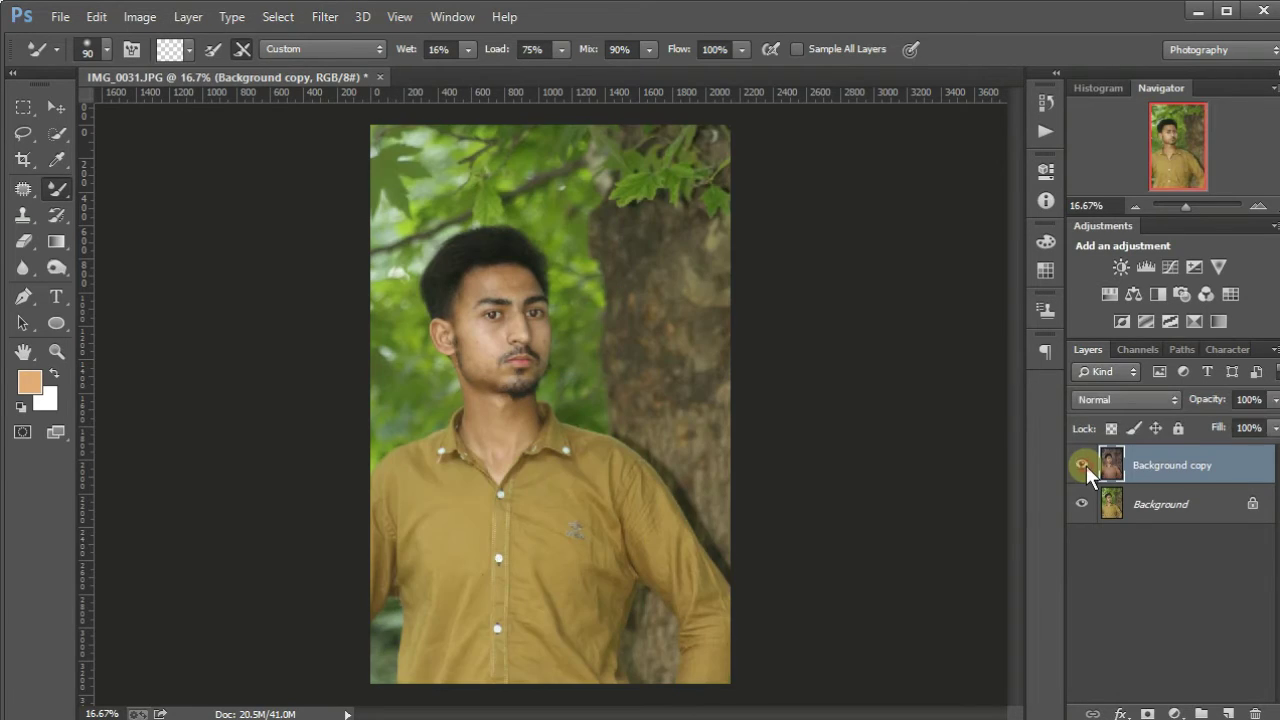
pyautogui.click(1084, 466)
pyautogui.click(1084, 466)
pyautogui.click(1084, 465)
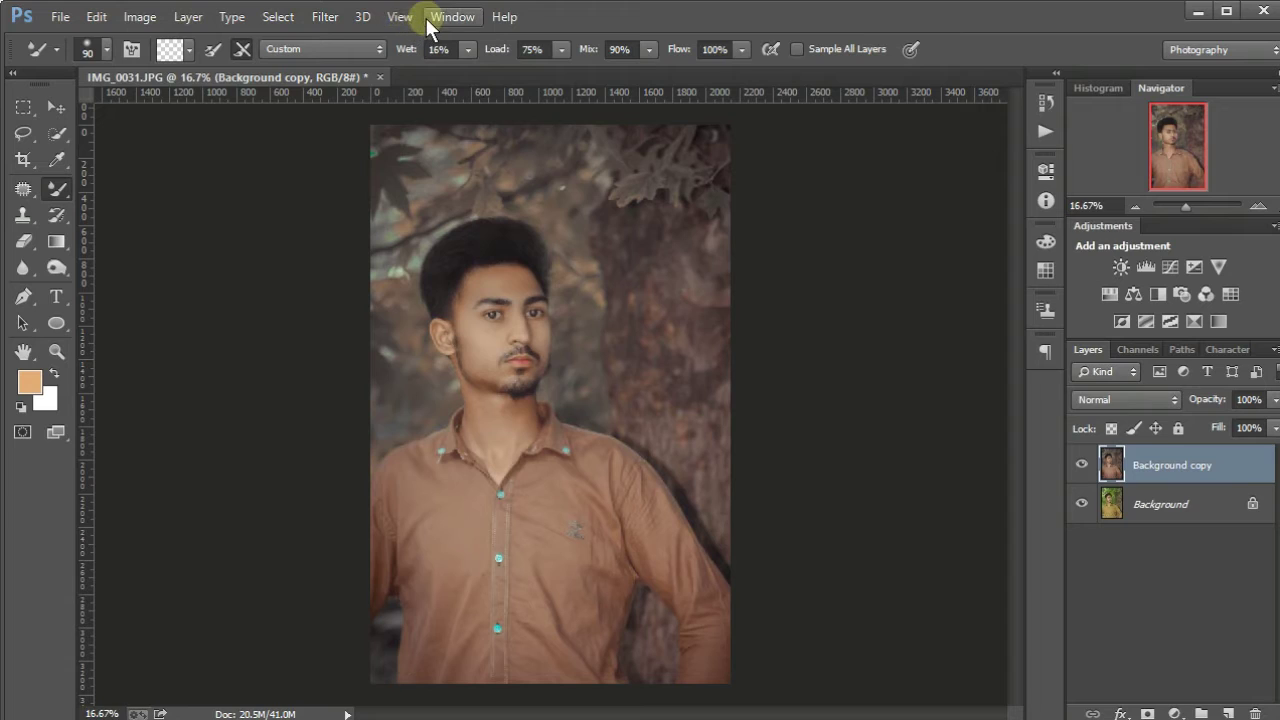
# Open the Camera Raw Filter on the portrait with Vibrance +42 and Saturation raised to +1.
pyautogui.click(325, 16)
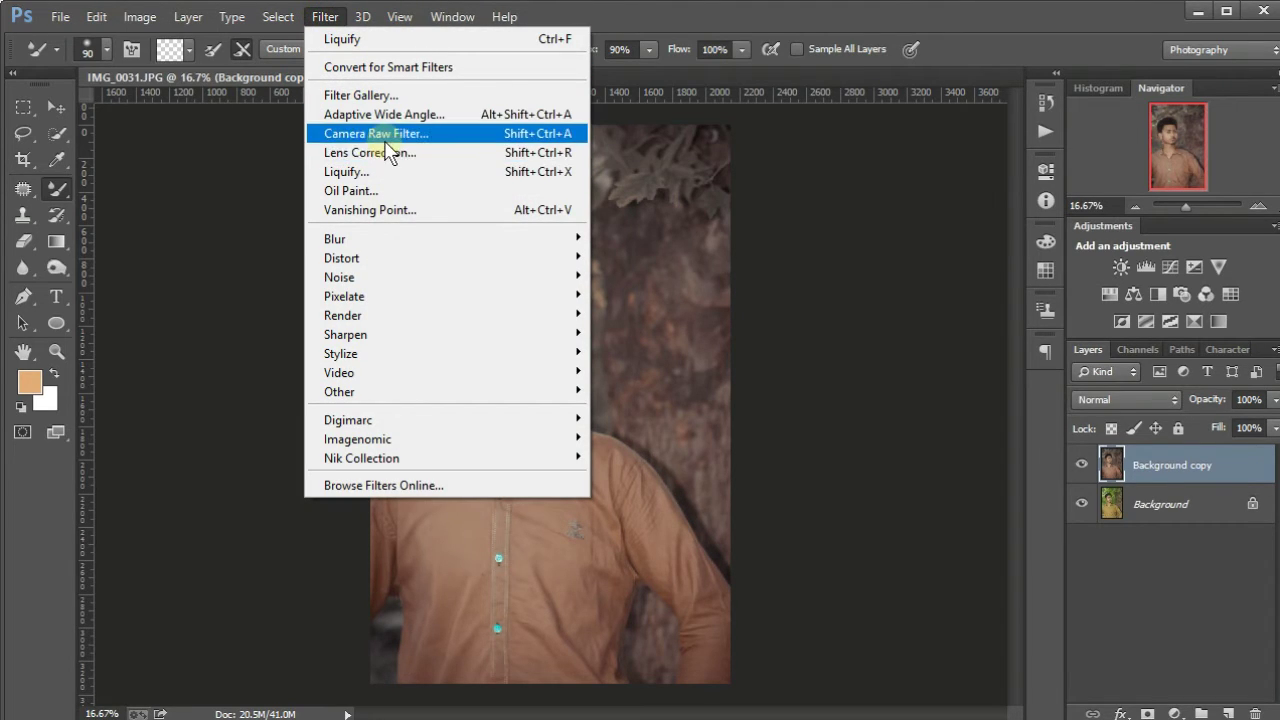
pyautogui.click(386, 140)
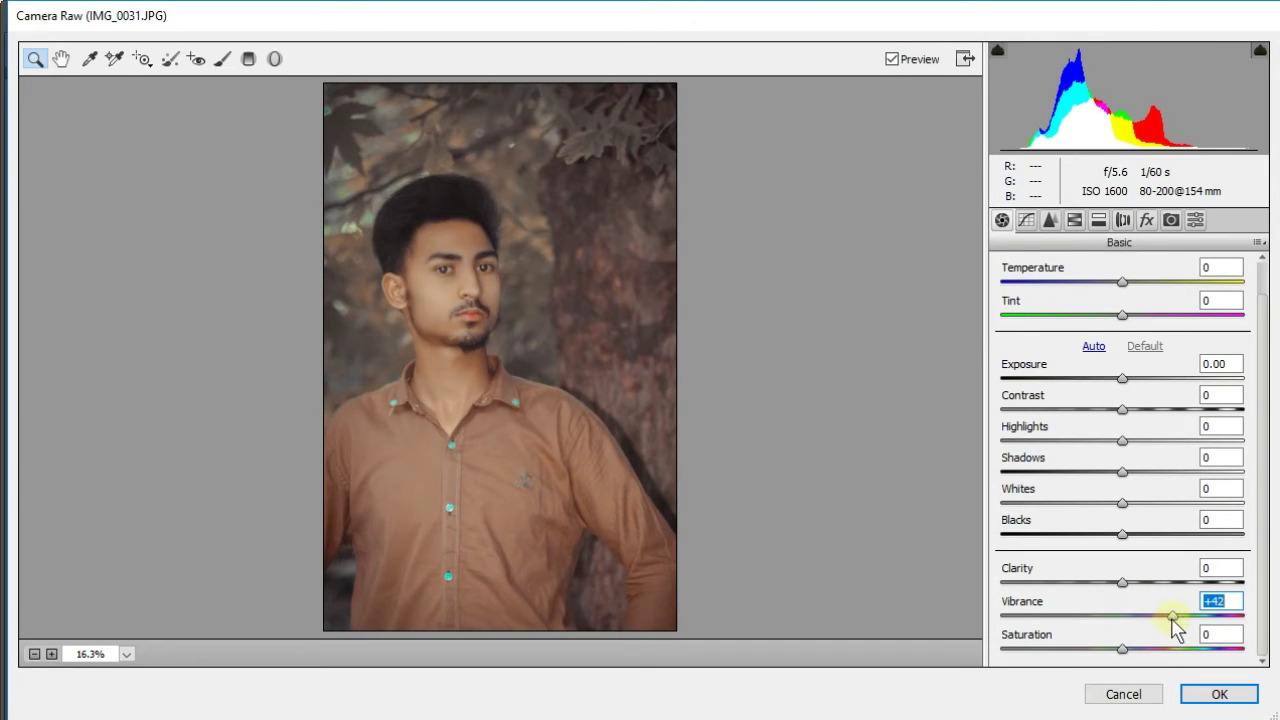
pyautogui.moveTo(1117, 652); pyautogui.dragTo(1125, 655)
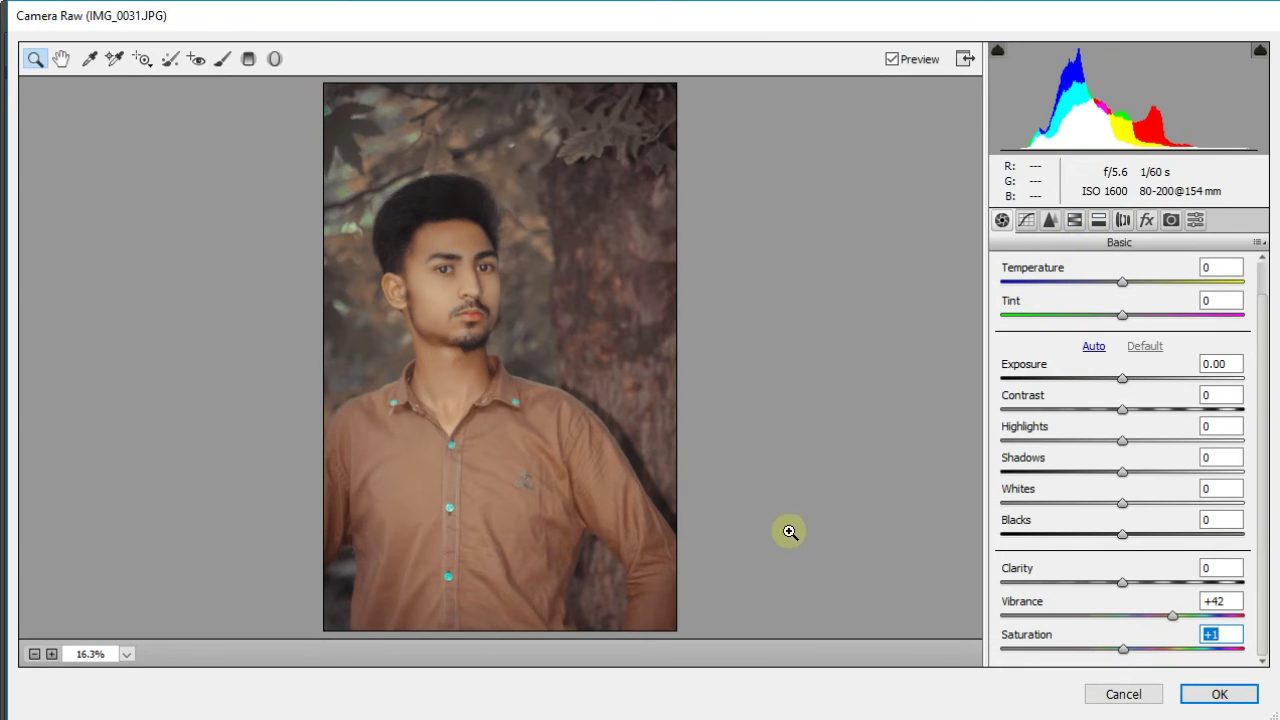
# Split-tone the highlights to hue 144, saturation 7 and the shadows to hue about 128, saturation 4.
pyautogui.click(1098, 222)
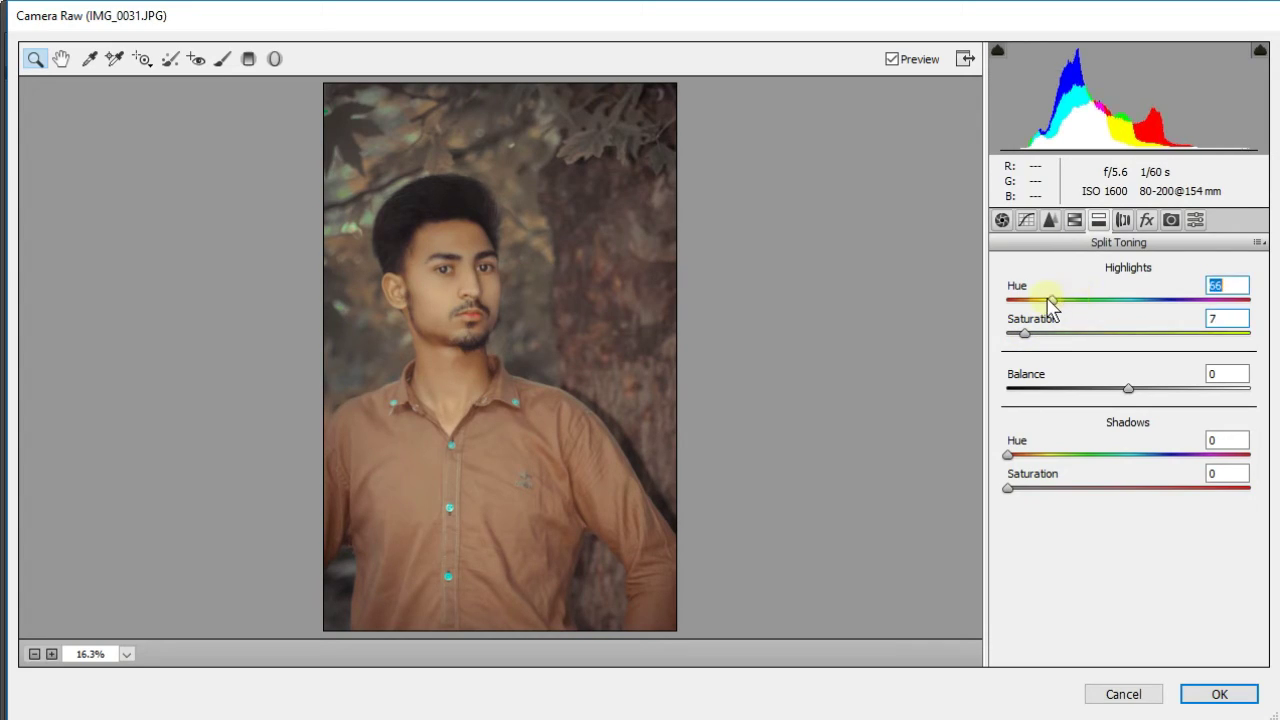
pyautogui.moveTo(1085, 307); pyautogui.dragTo(1225, 310)
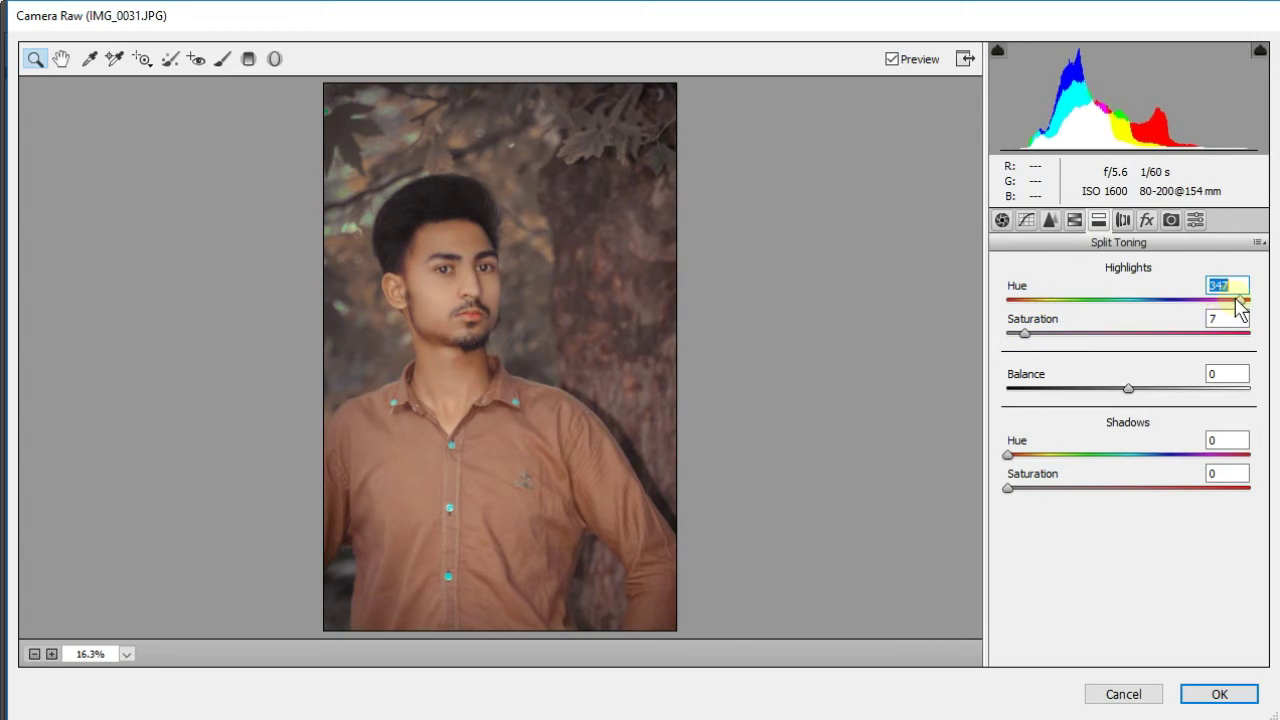
pyautogui.moveTo(1133, 310); pyautogui.dragTo(1108, 308)
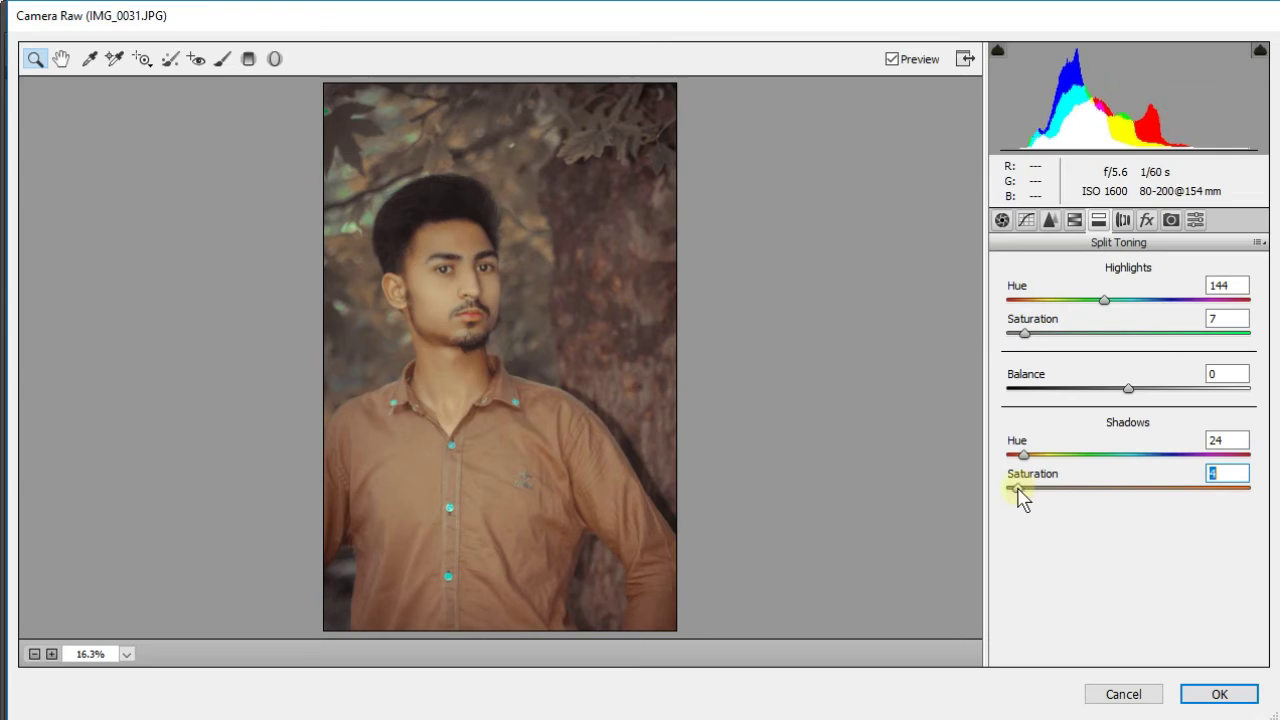
pyautogui.moveTo(1125, 460)
pyautogui.mouseDown()
pyautogui.moveTo(1197, 462)
pyautogui.moveTo(1015, 456)
pyautogui.mouseUp()
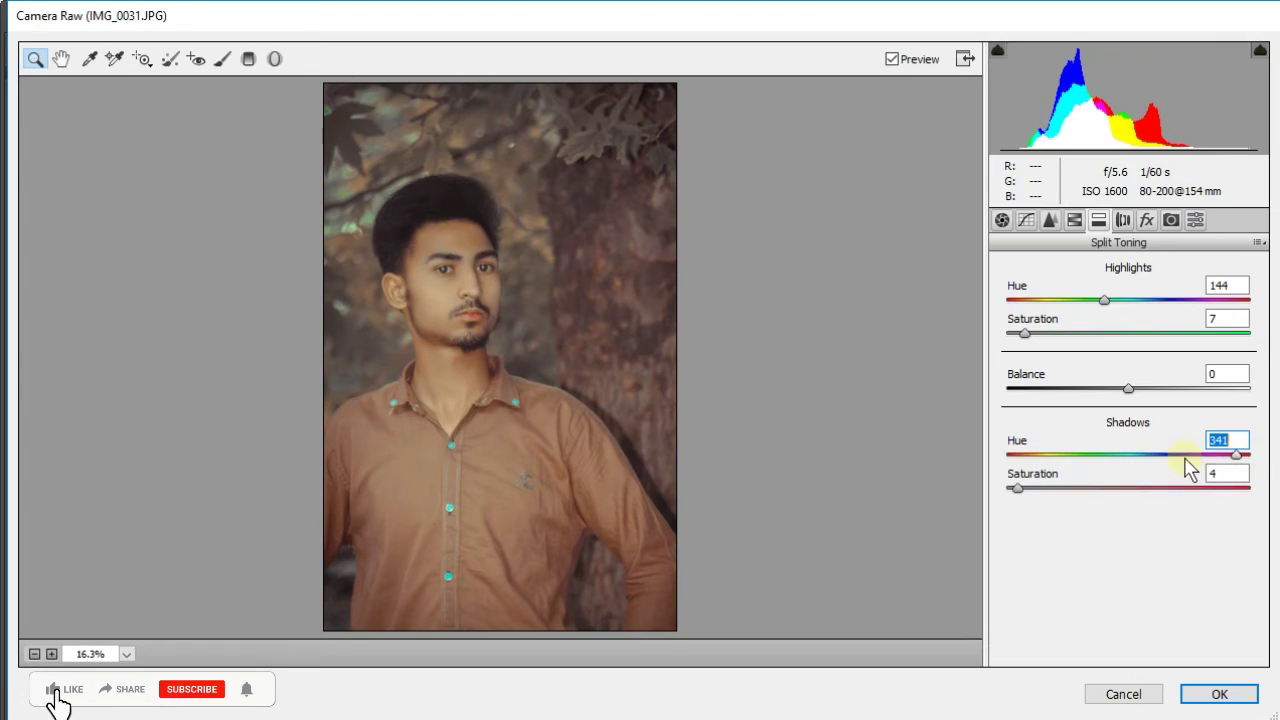
pyautogui.moveTo(1186, 462); pyautogui.dragTo(1045, 456)
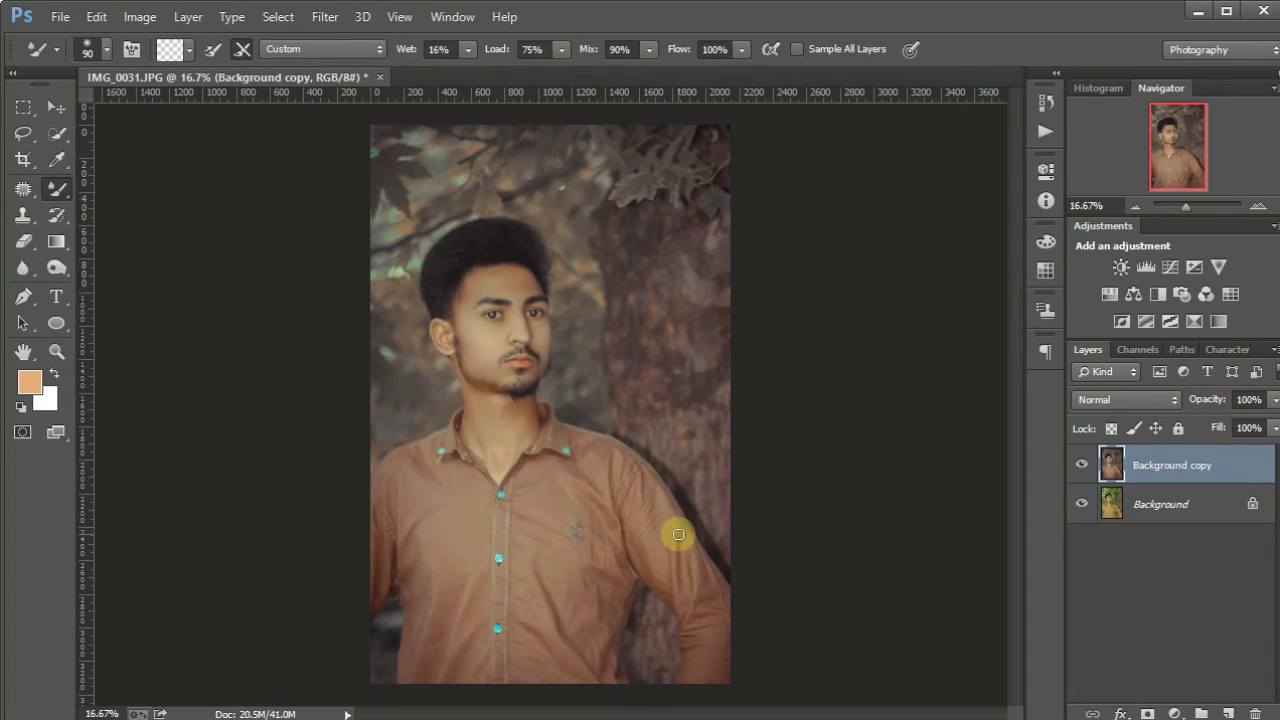
# Save the image as a new file named IMG_0031 with the JPEG format.
pyautogui.click(60, 17)
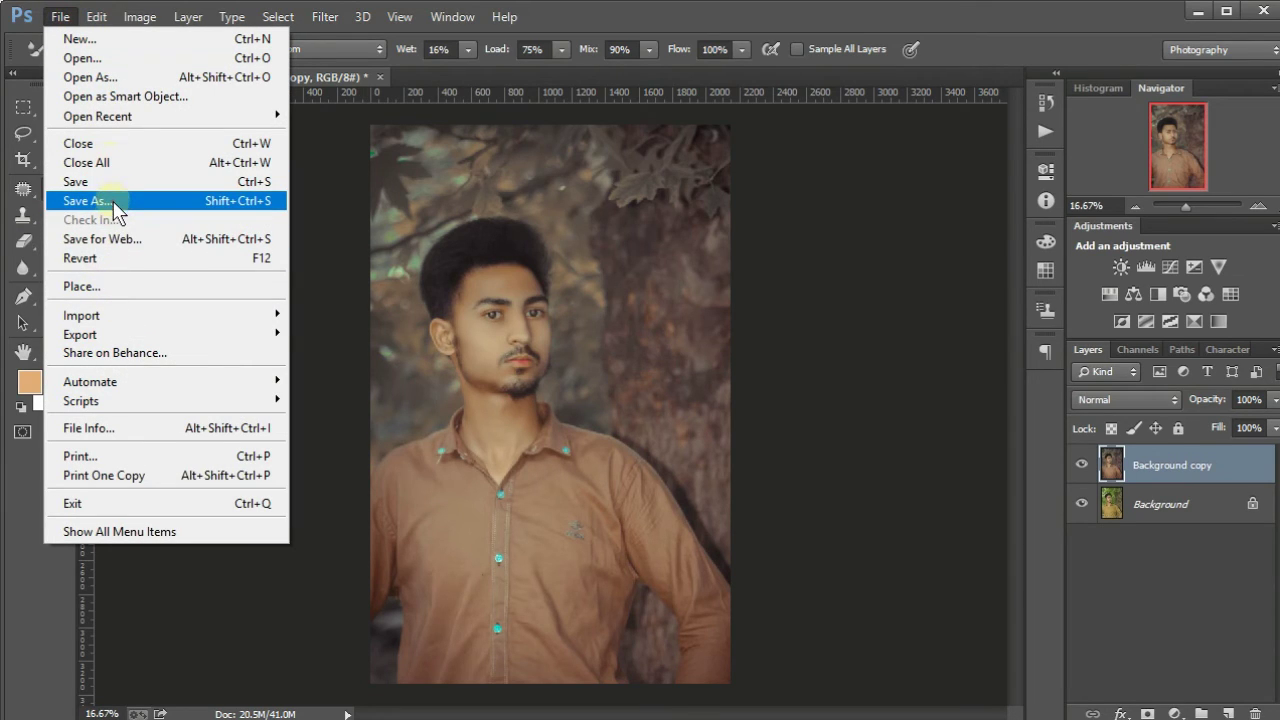
pyautogui.click(115, 205)
pyautogui.click(414, 302)
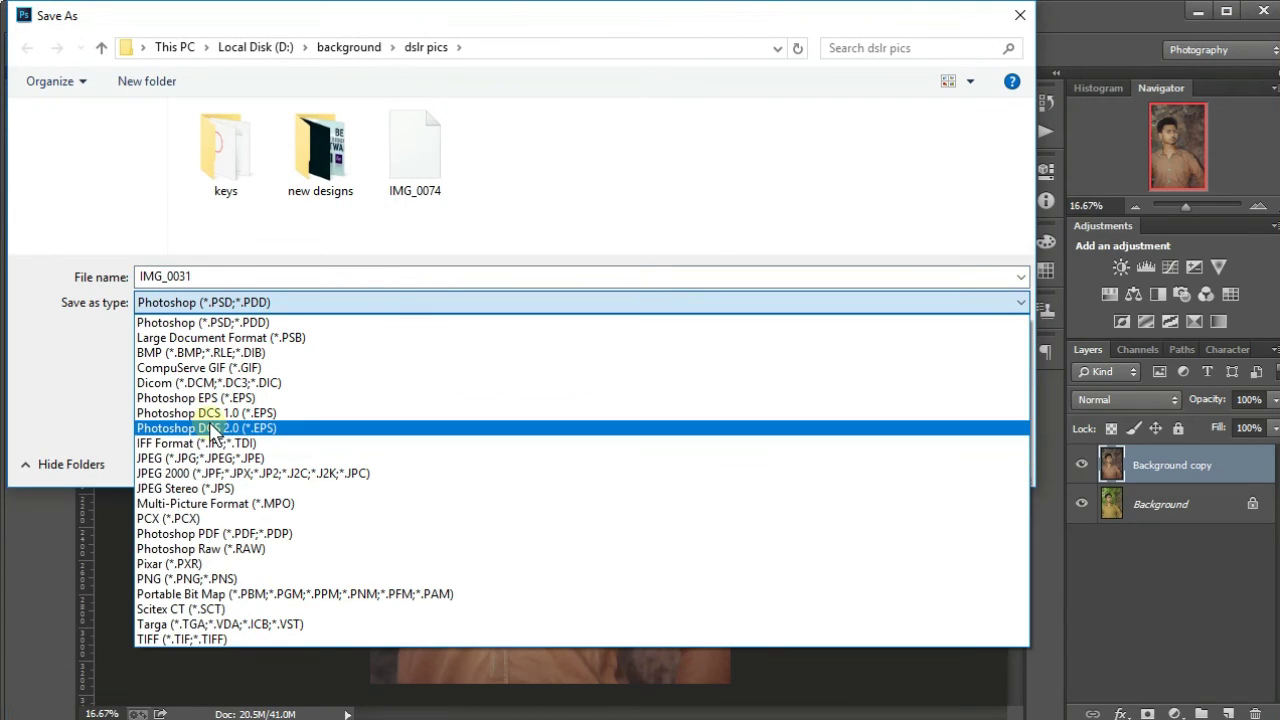
pyautogui.click(221, 457)
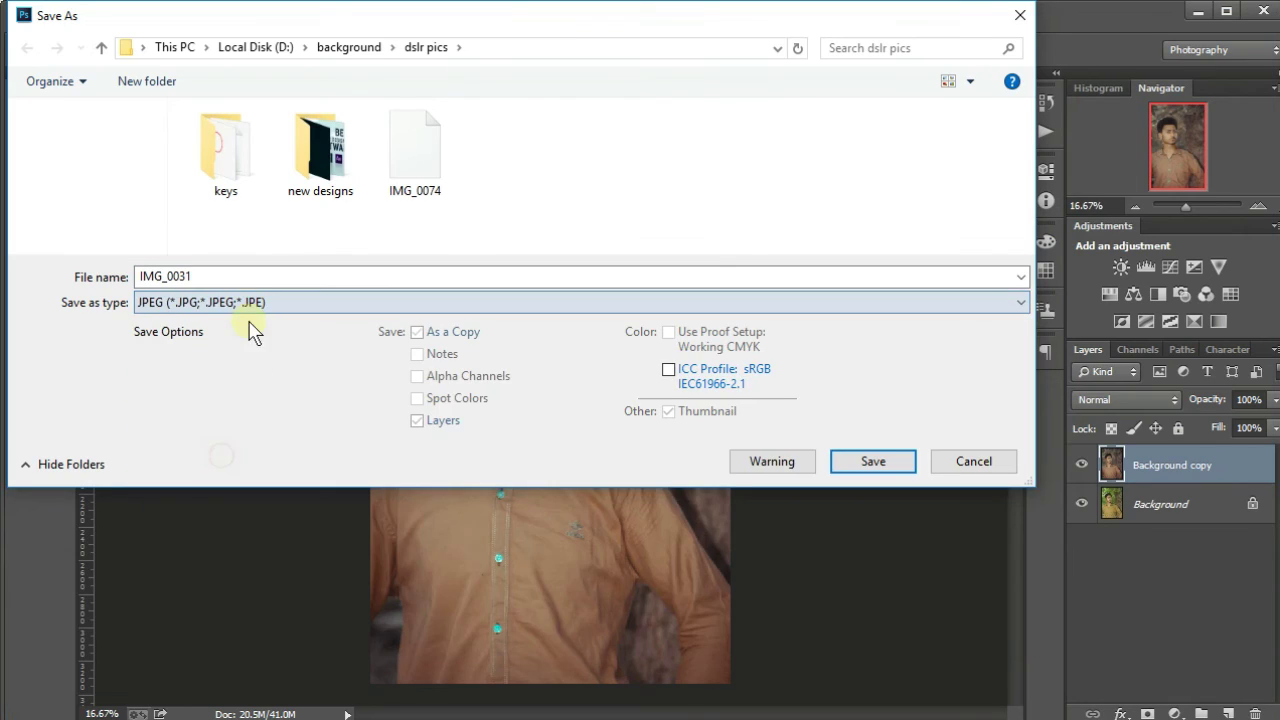
pyautogui.doubleClick(240, 277)
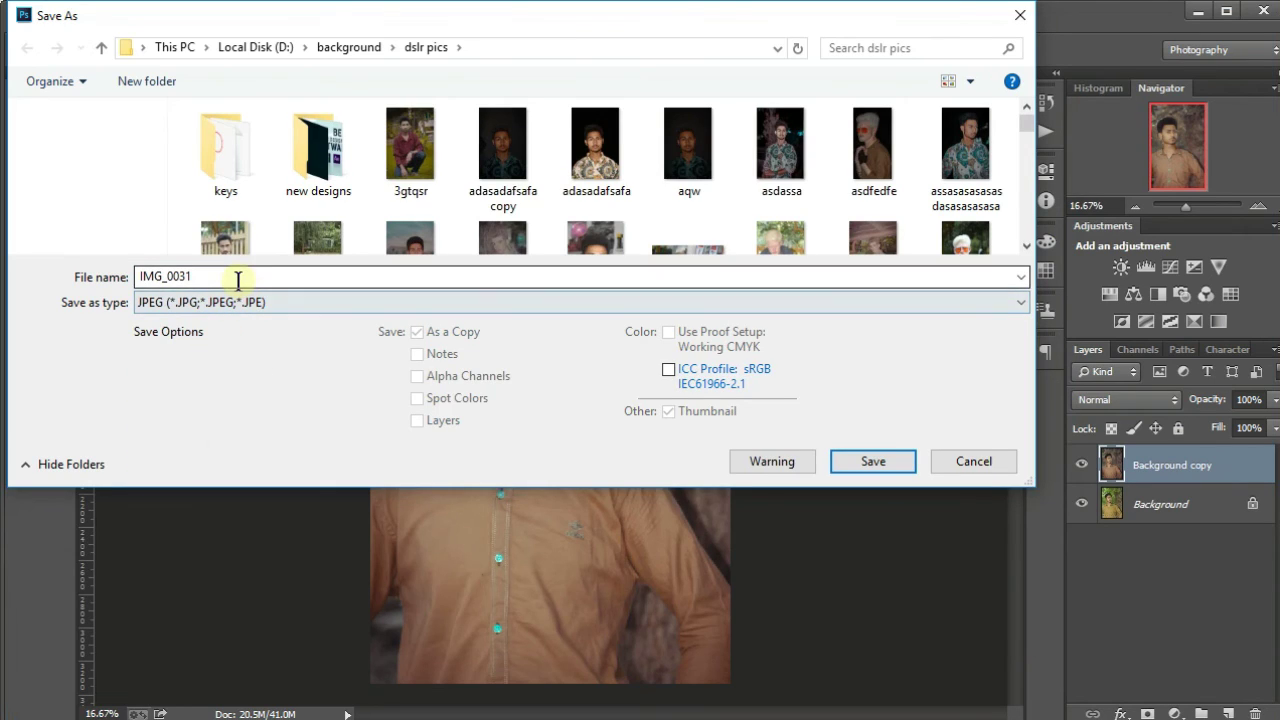
# Save it into D:\New folder (6) at Maximum JPEG quality 12.
pyautogui.click(101, 47)
pyautogui.click(256, 47)
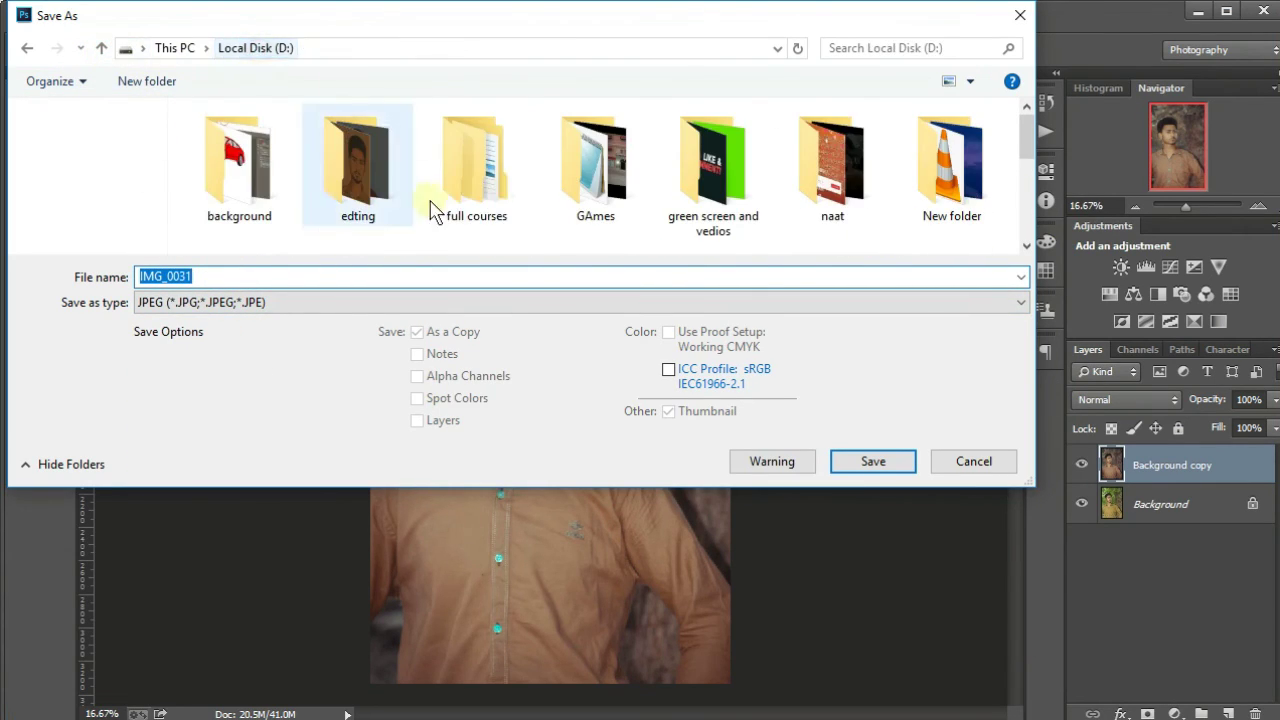
pyautogui.scroll(-5, 550, 230)
pyautogui.scroll(5, 557, 223)
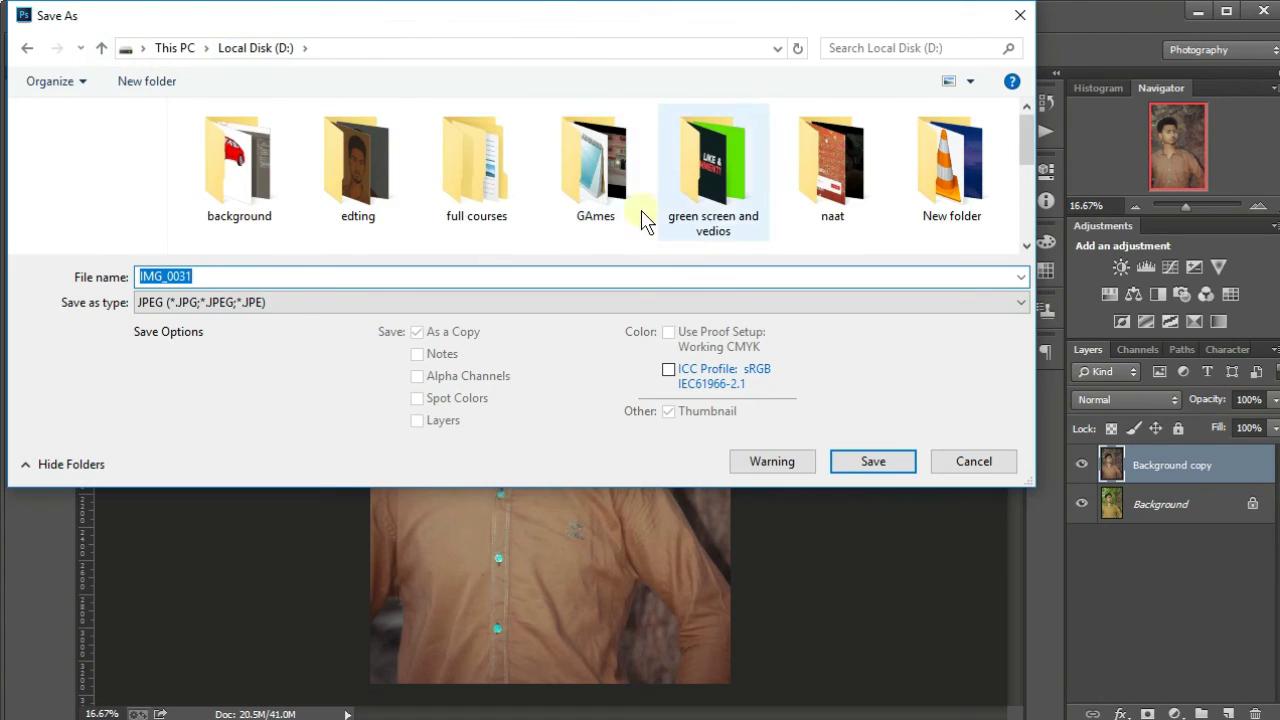
pyautogui.scroll(-1, 560, 229)
pyautogui.click(735, 215)
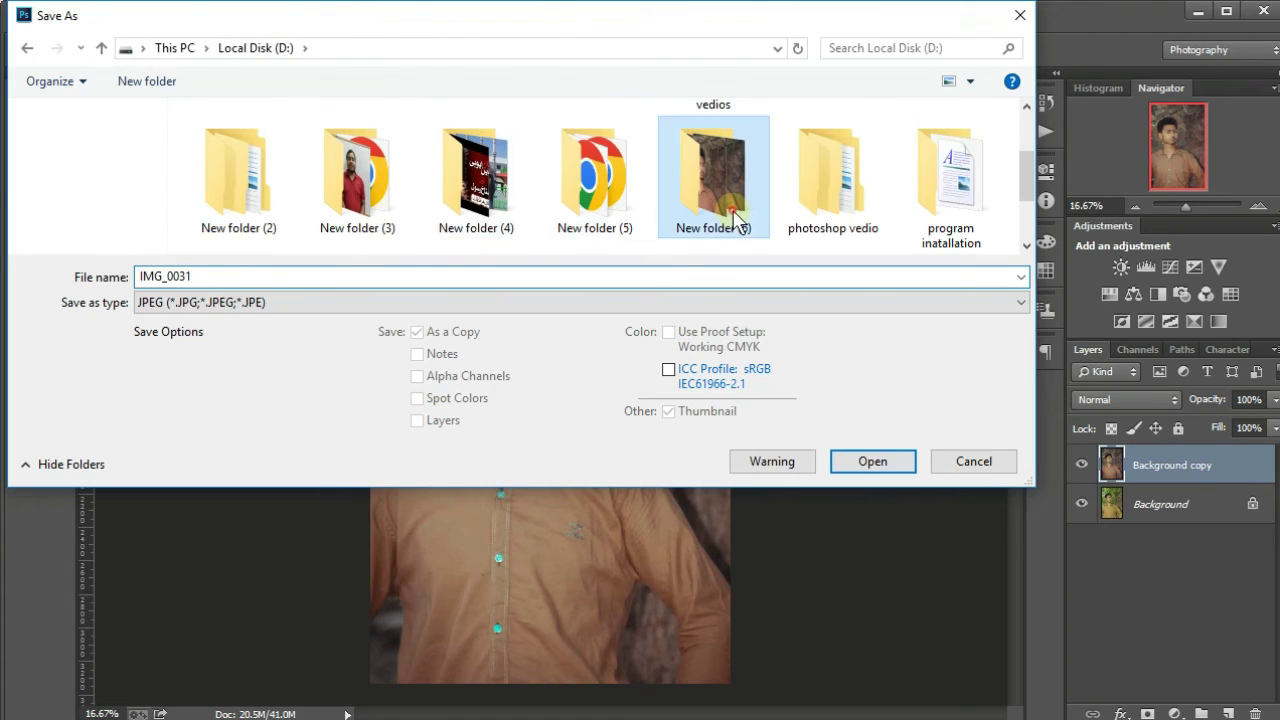
pyautogui.doubleClick(735, 215)
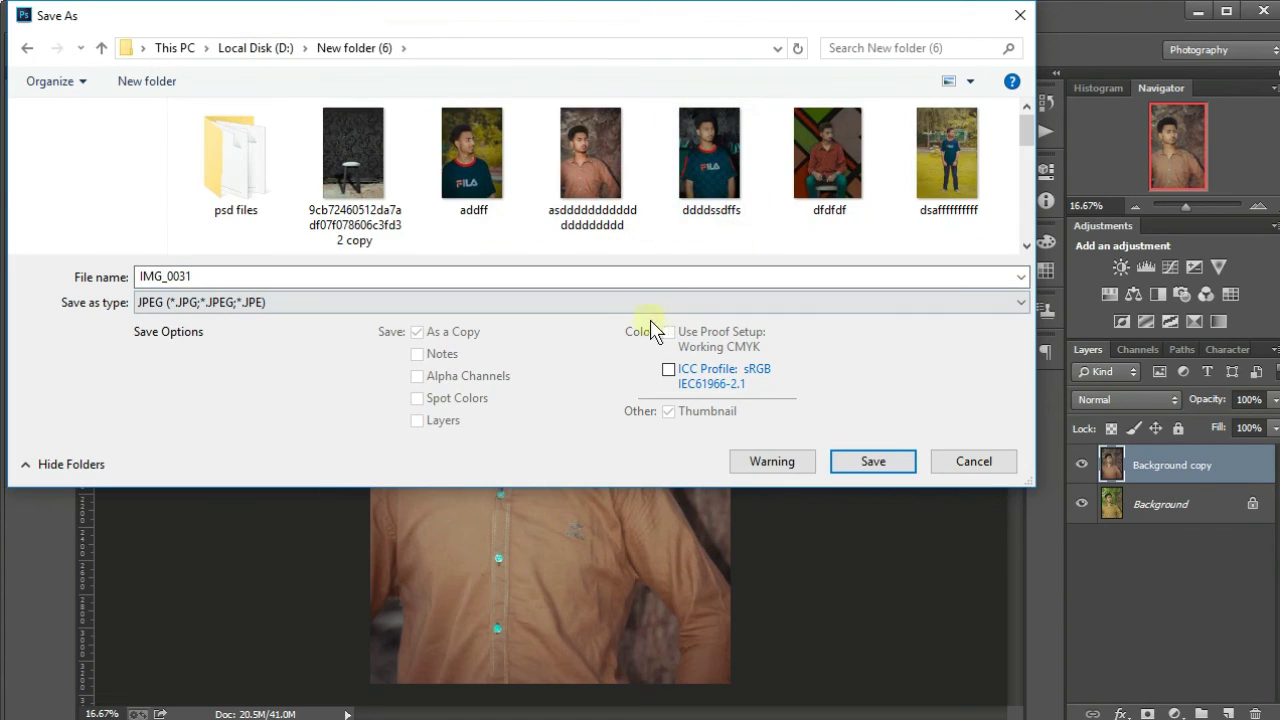
pyautogui.click(897, 468)
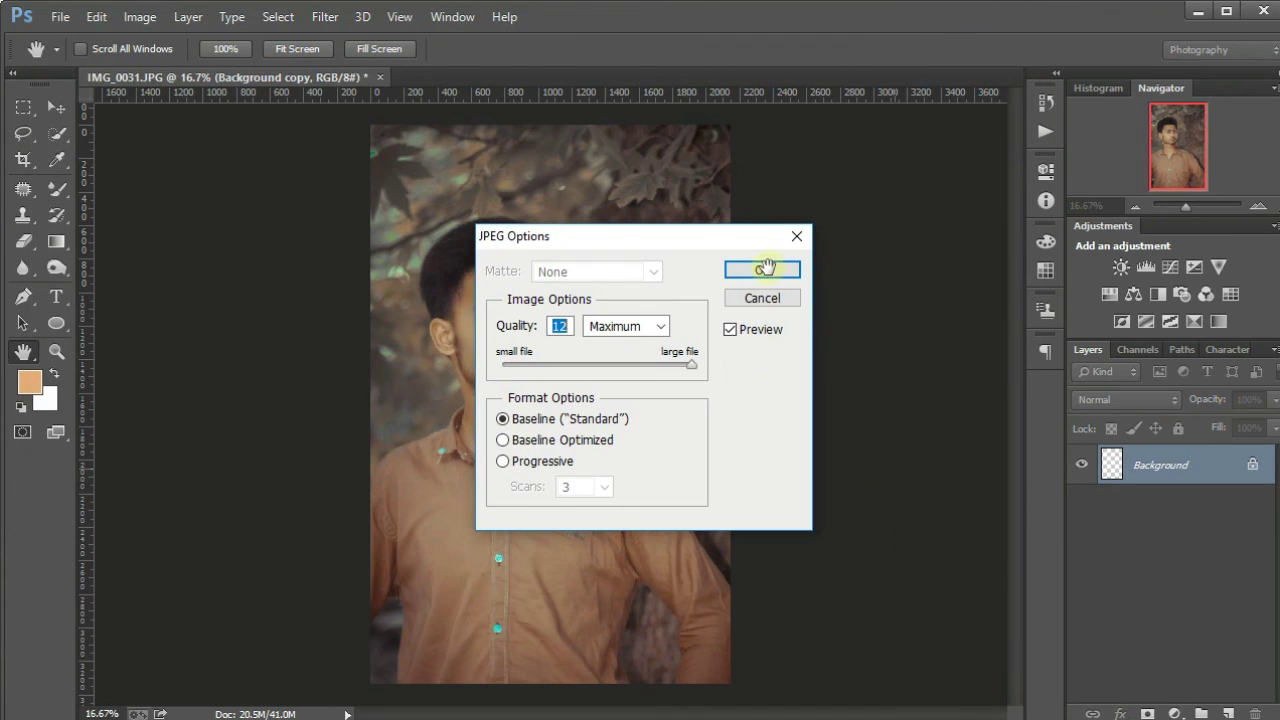
pyautogui.click(765, 268)
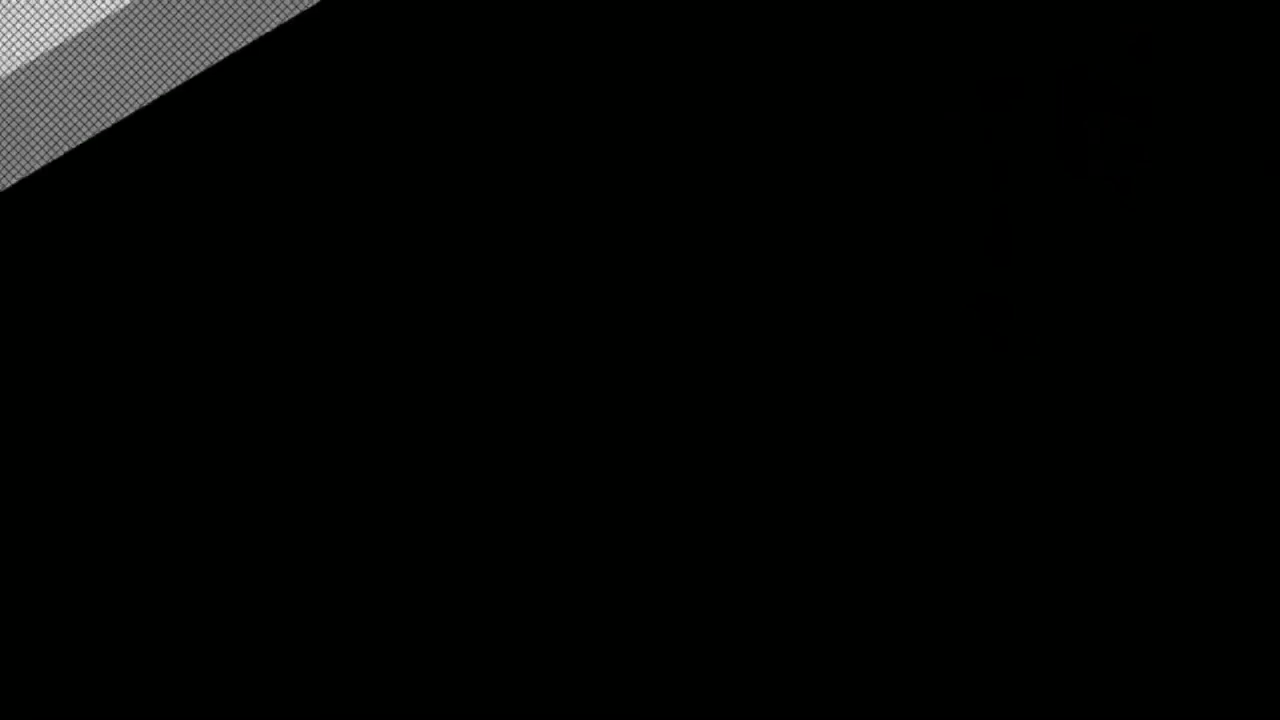